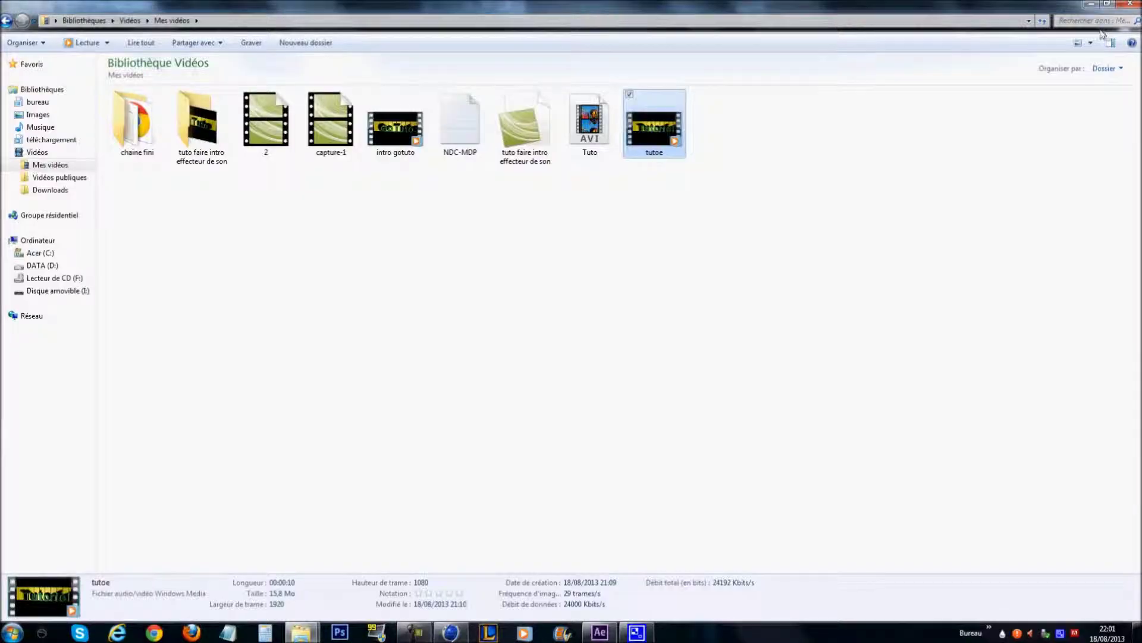
pyautogui.moveTo(347, 180); pyautogui.dragTo(267, 138)
pyautogui.click(272, 181)
pyautogui.click(275, 132)
pyautogui.click(350, 136)
pyautogui.click(347, 221)
pyautogui.click(310, 152)
pyautogui.moveTo(308, 190); pyautogui.dragTo(269, 146)
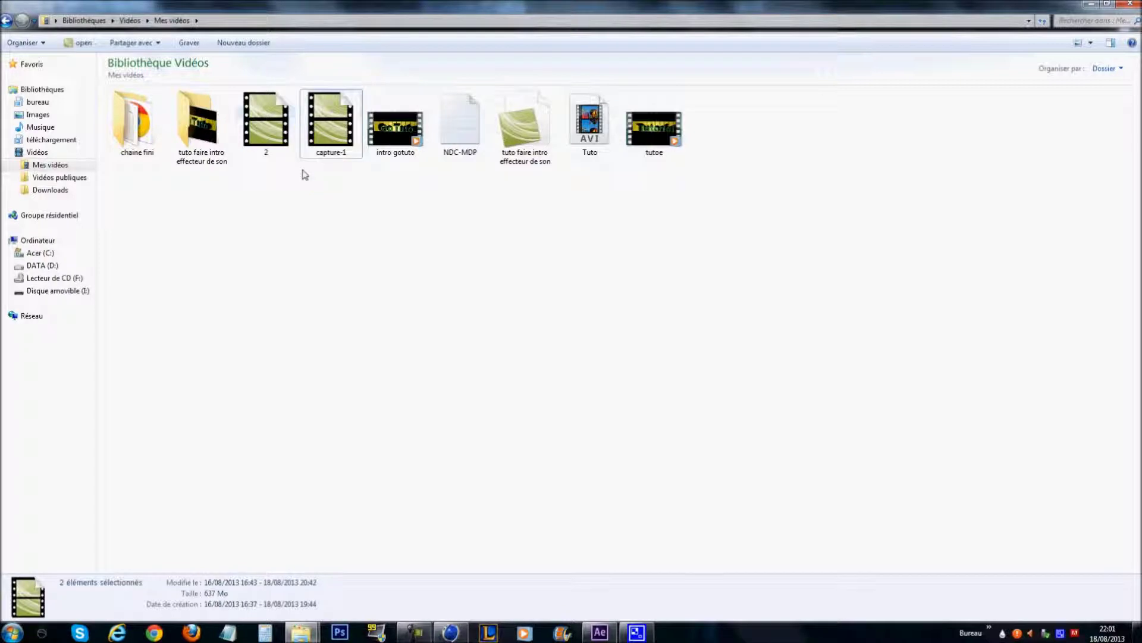
pyautogui.click(304, 175)
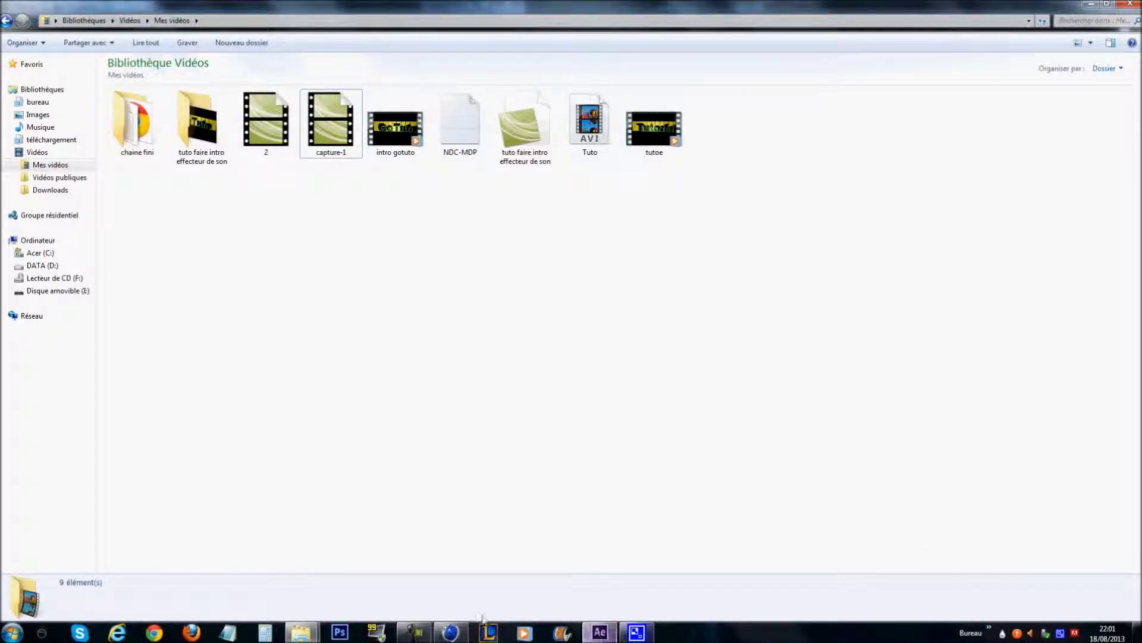
# Browse the Exeed ! folder's Intro subfolders and open the "faite" folder of finished intros
pyautogui.click(7, 20)
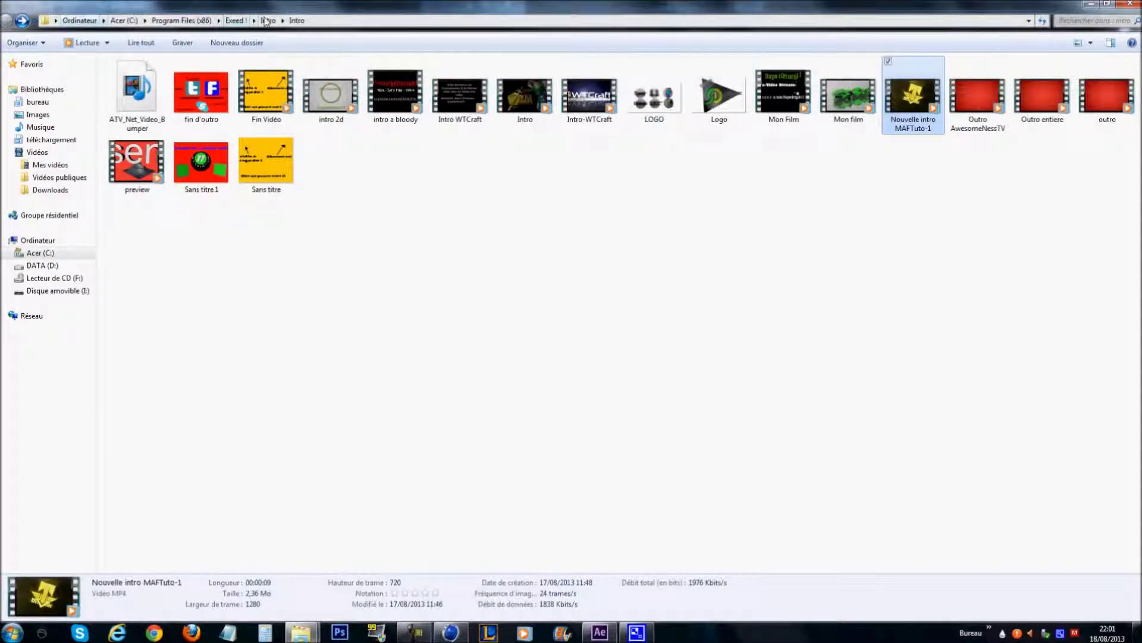
pyautogui.click(236, 22)
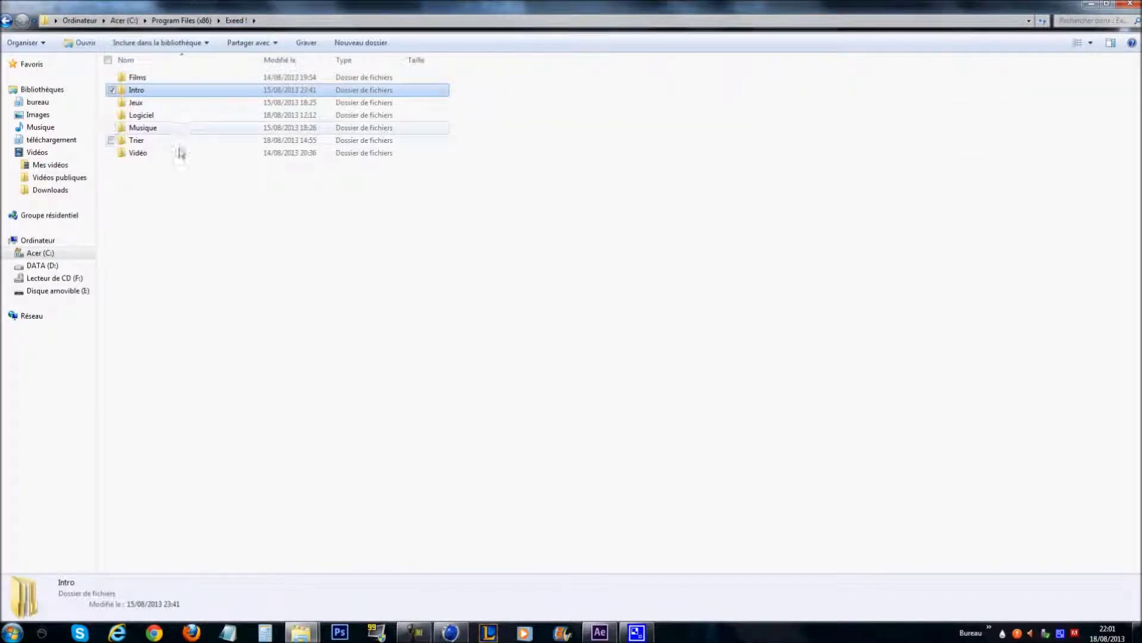
pyautogui.doubleClick(173, 91)
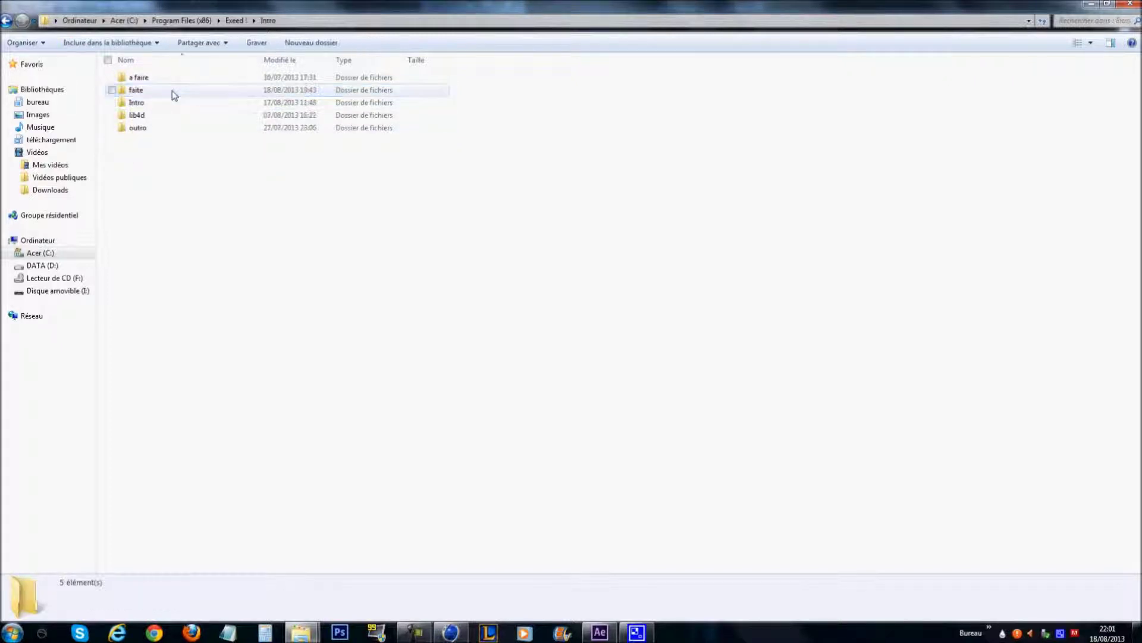
pyautogui.doubleClick(181, 104)
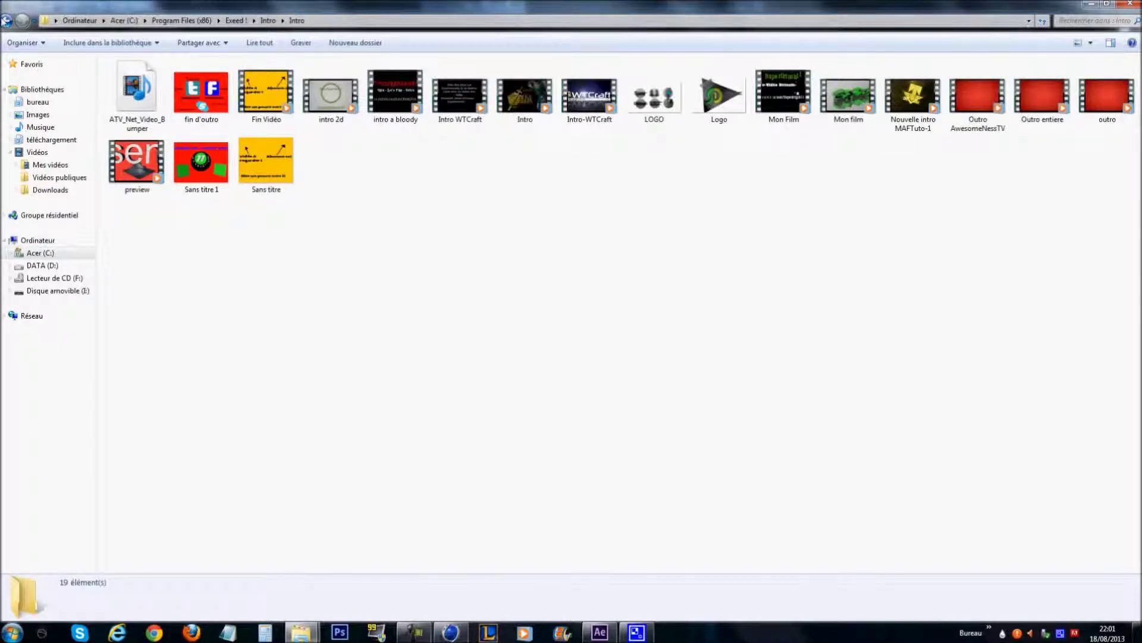
pyautogui.press('BackSpace')
pyautogui.doubleClick(184, 92)
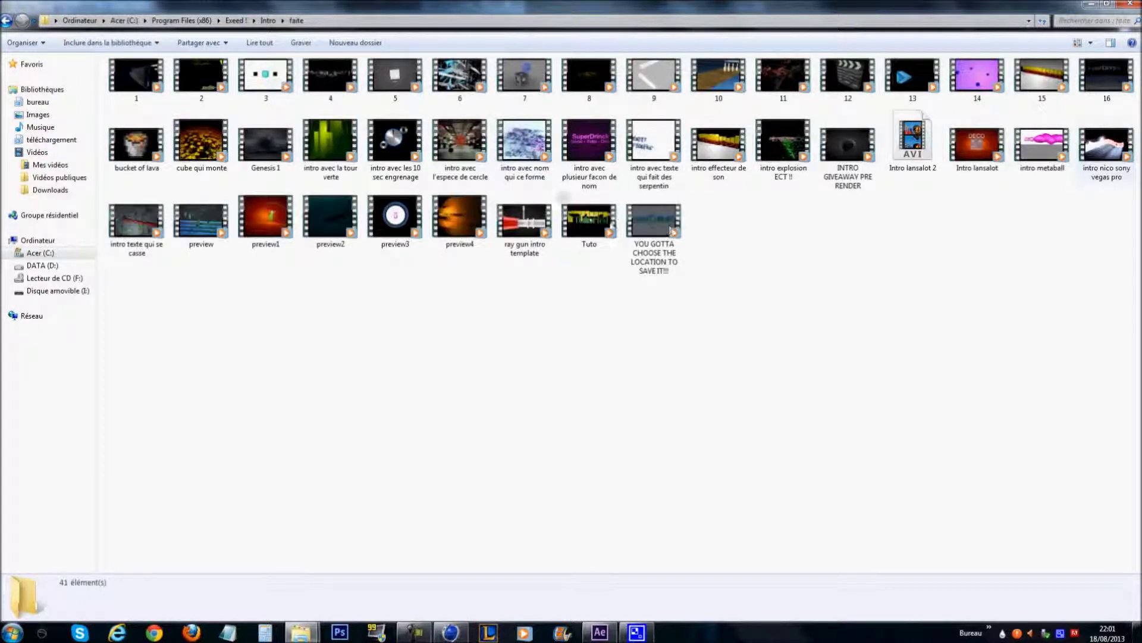
# Play the "intro effecteur de son" video as a preview of the intro, replay it, and close the player
pyautogui.click(722, 174)
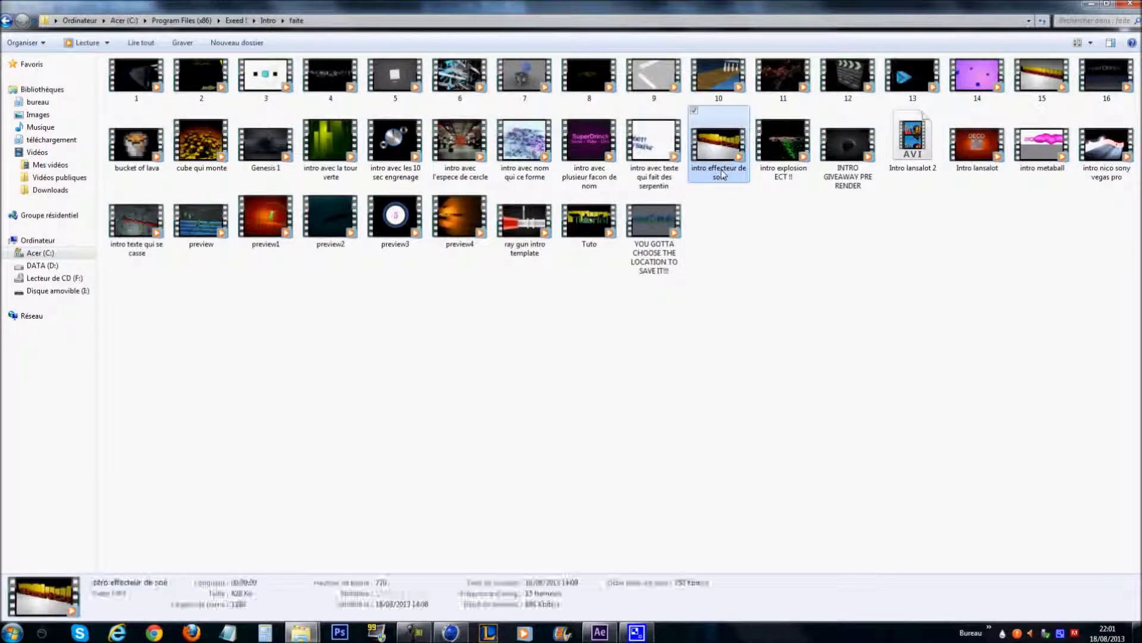
pyautogui.doubleClick(722, 172)
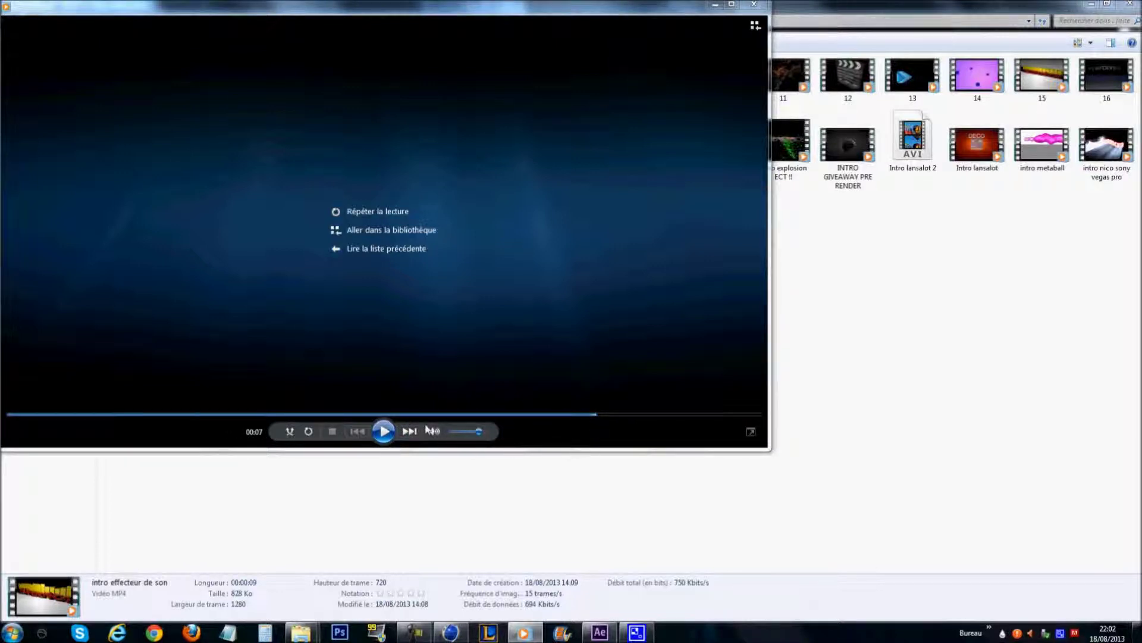
pyautogui.click(383, 431)
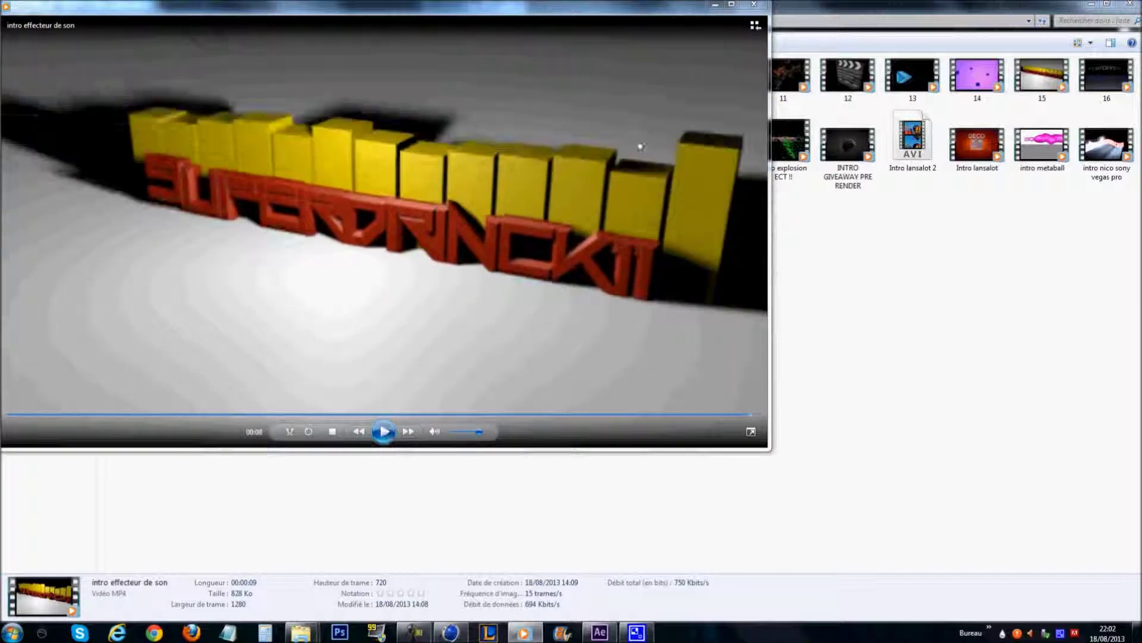
pyautogui.click(754, 5)
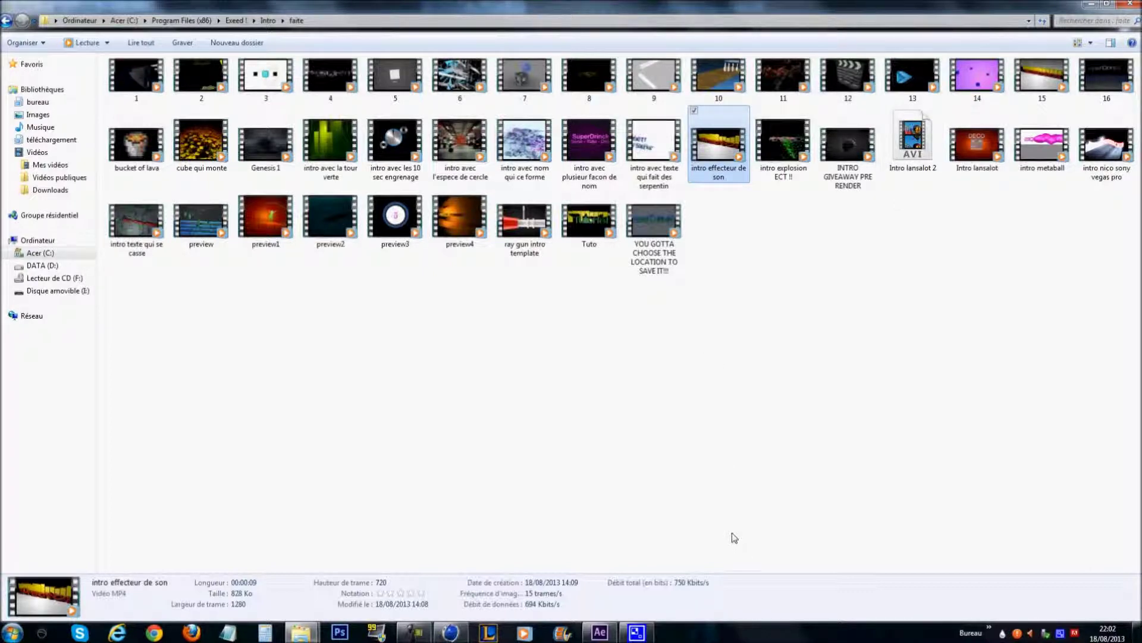
pyautogui.click(778, 357)
# Switch to CINEMA 4D, close the render viewer and delete every scene object except the base floor Sol
pyautogui.click(451, 632)
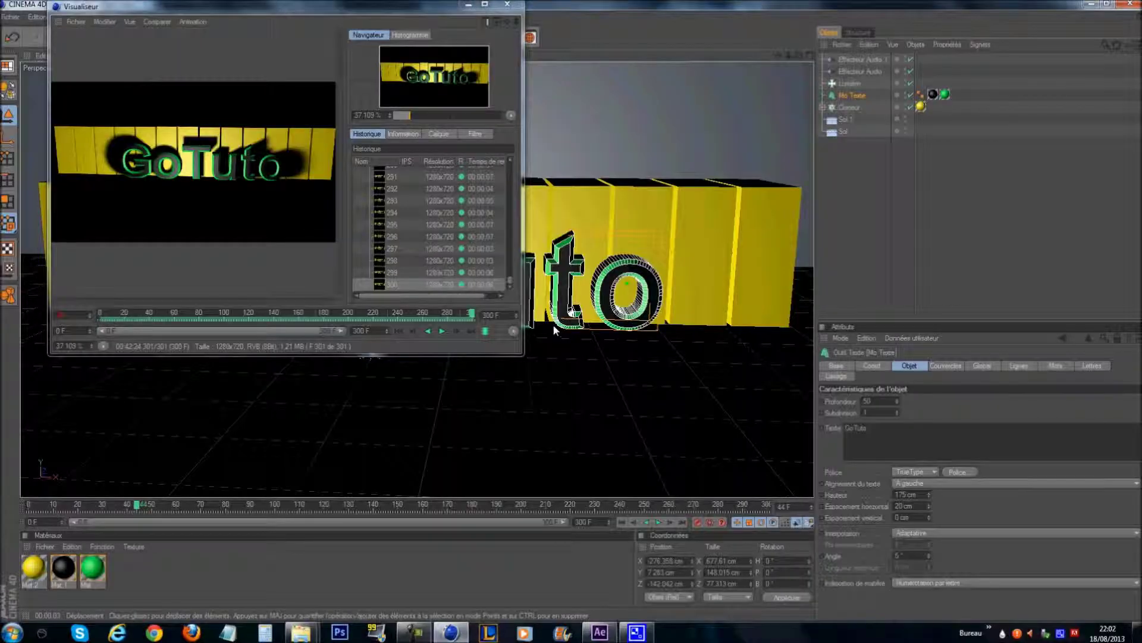
pyautogui.click(510, 6)
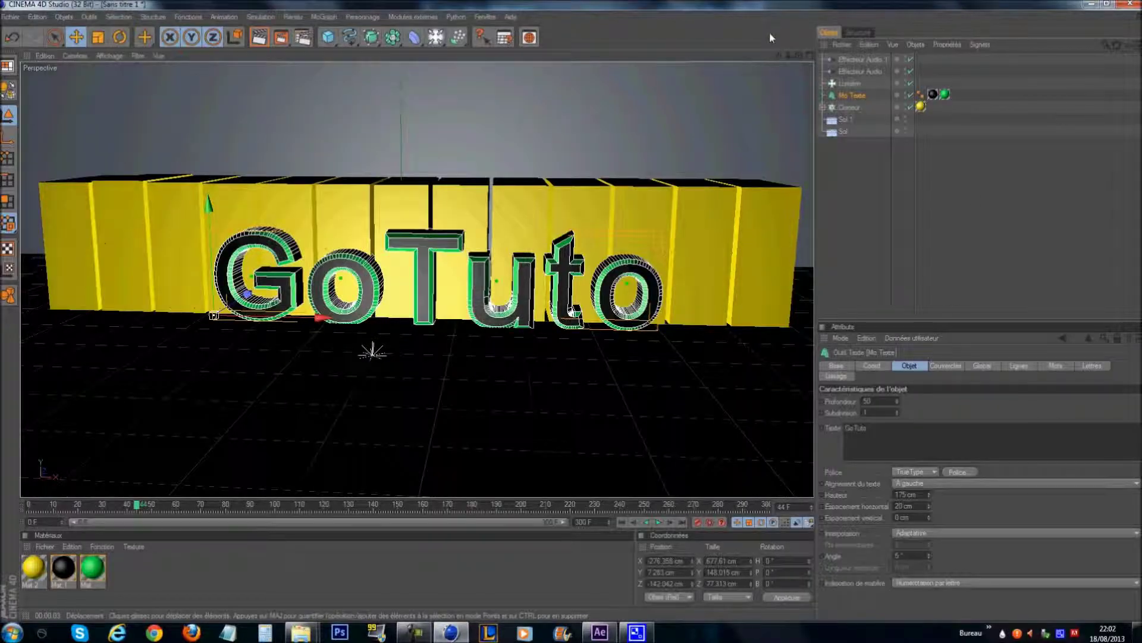
pyautogui.moveTo(850, 172); pyautogui.dragTo(849, 3)
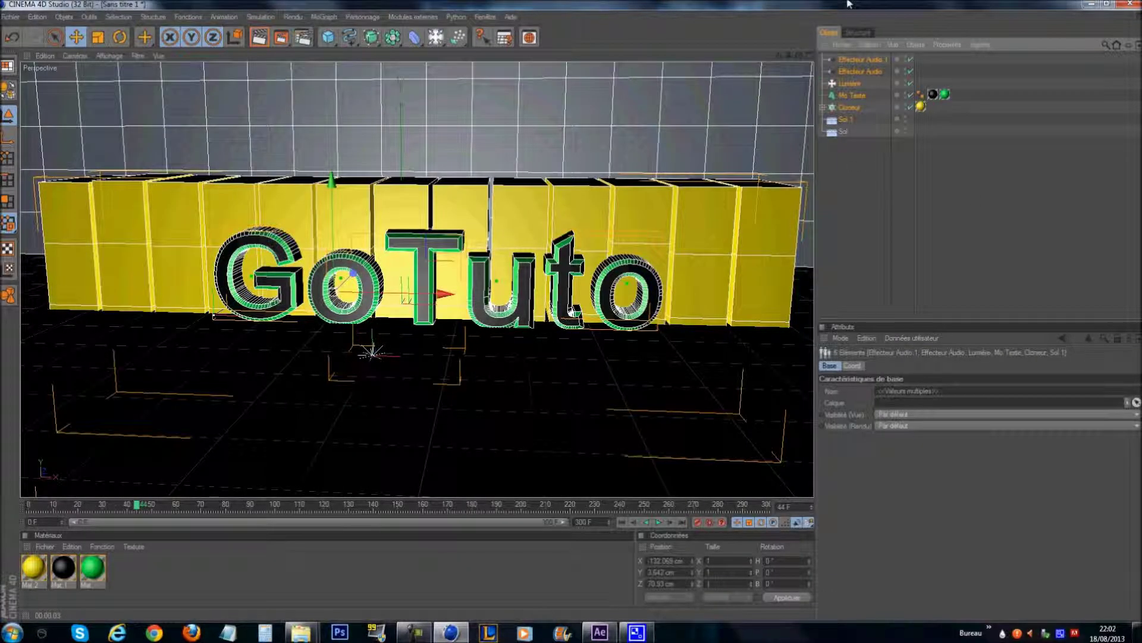
pyautogui.press('Delete')
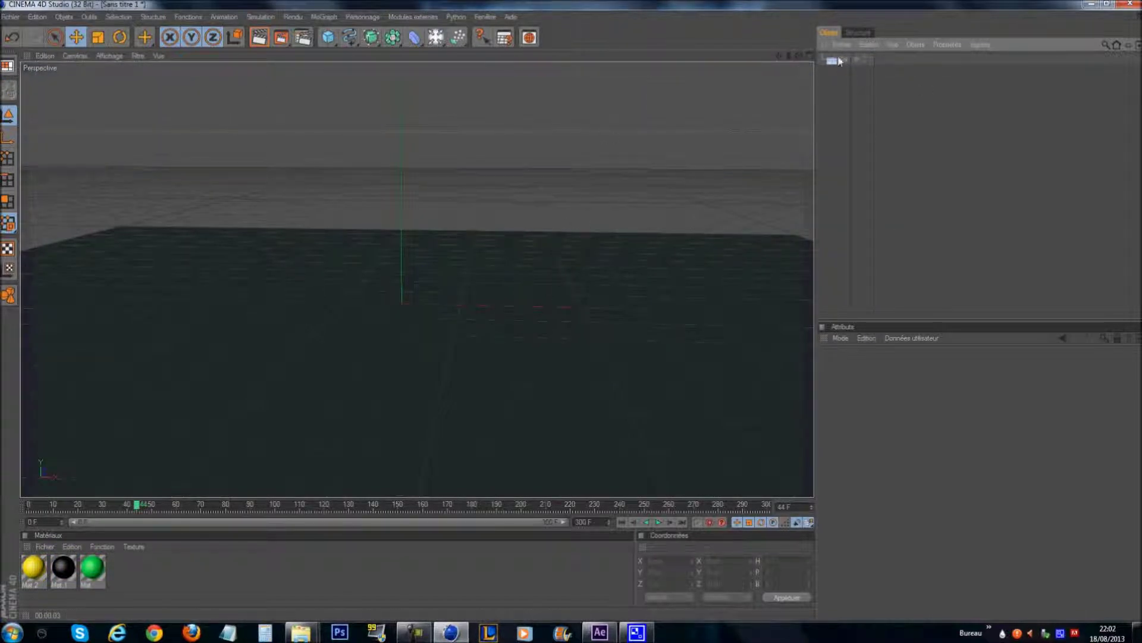
# Duplicate the floor and rotate the copy 90° in pitch to make an upright back wall
pyautogui.click(436, 37)
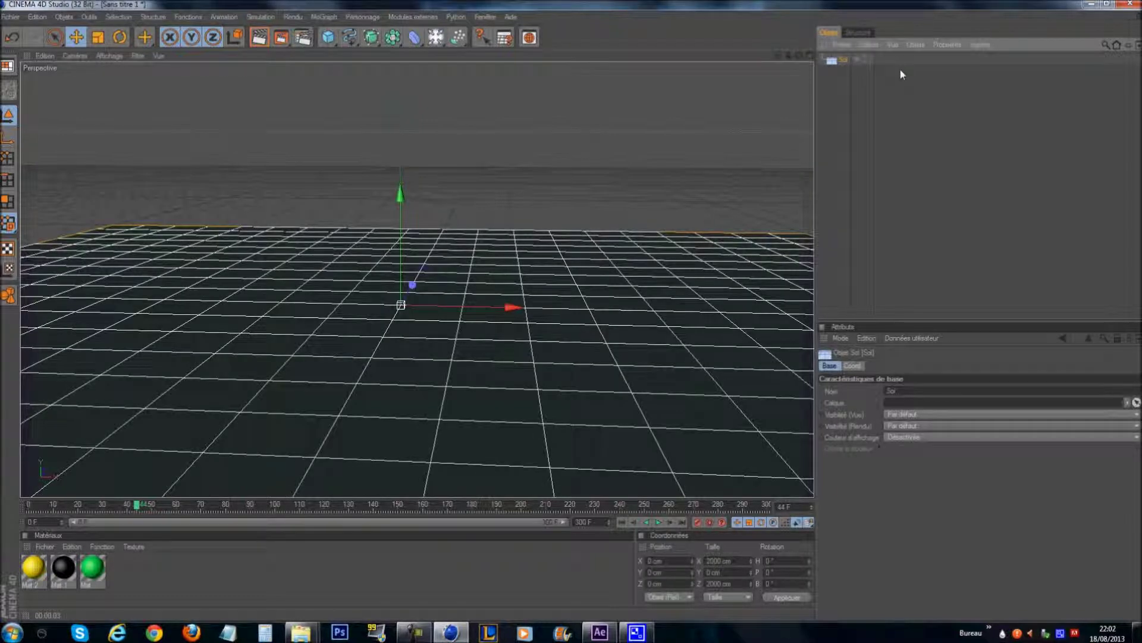
pyautogui.hotkey('ctrl', 'v')
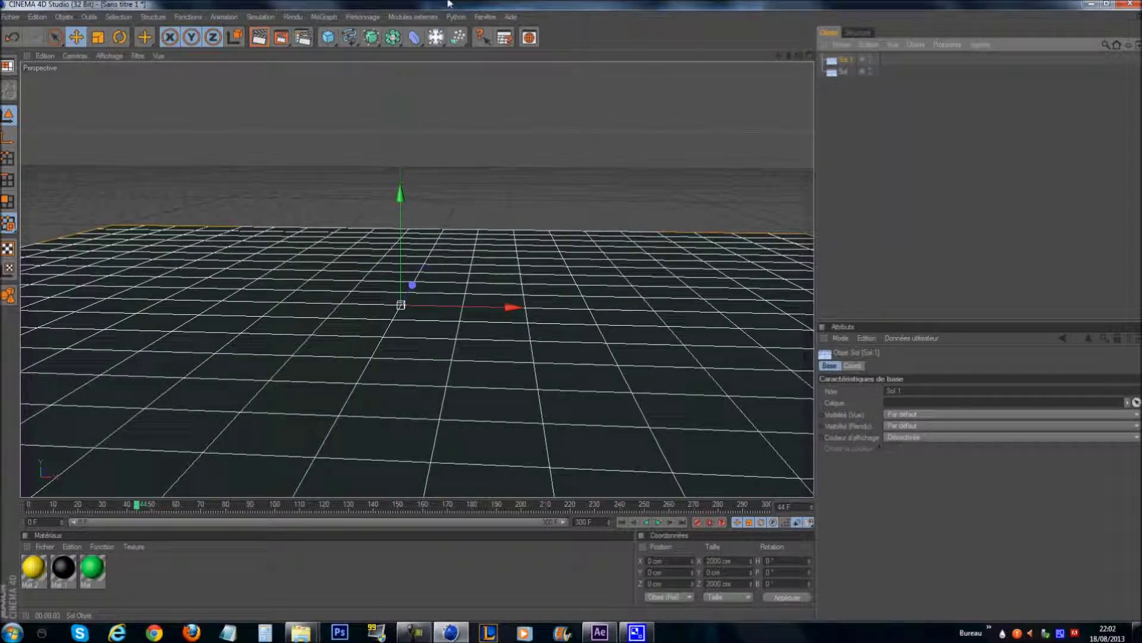
pyautogui.click(121, 37)
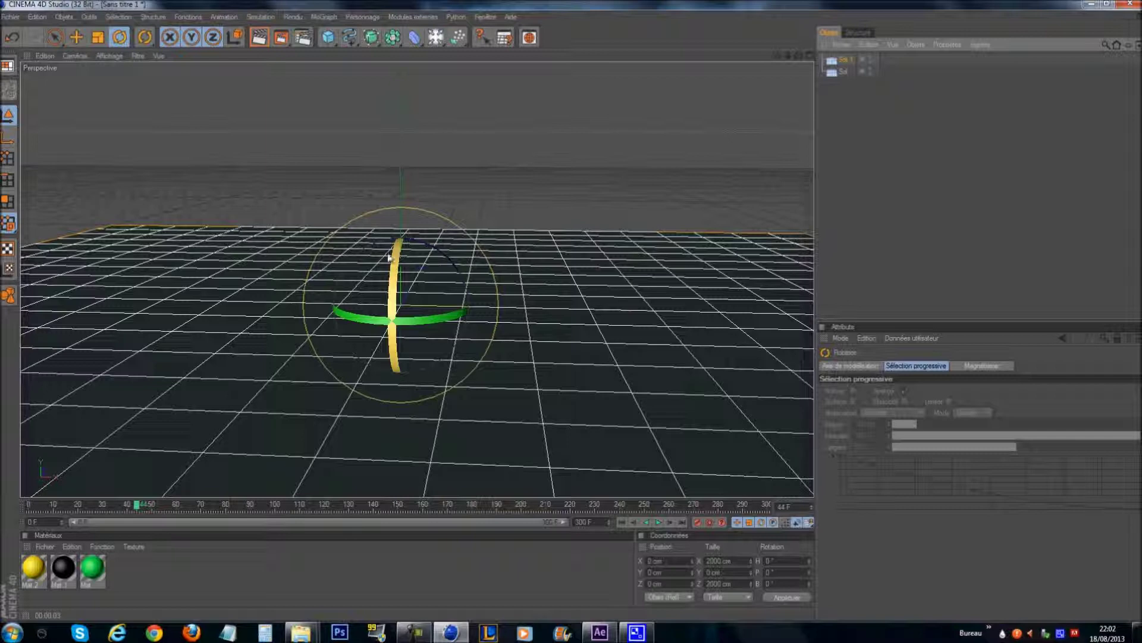
pyautogui.moveTo(399, 254); pyautogui.dragTo(397, 323)
pyautogui.click(834, 140)
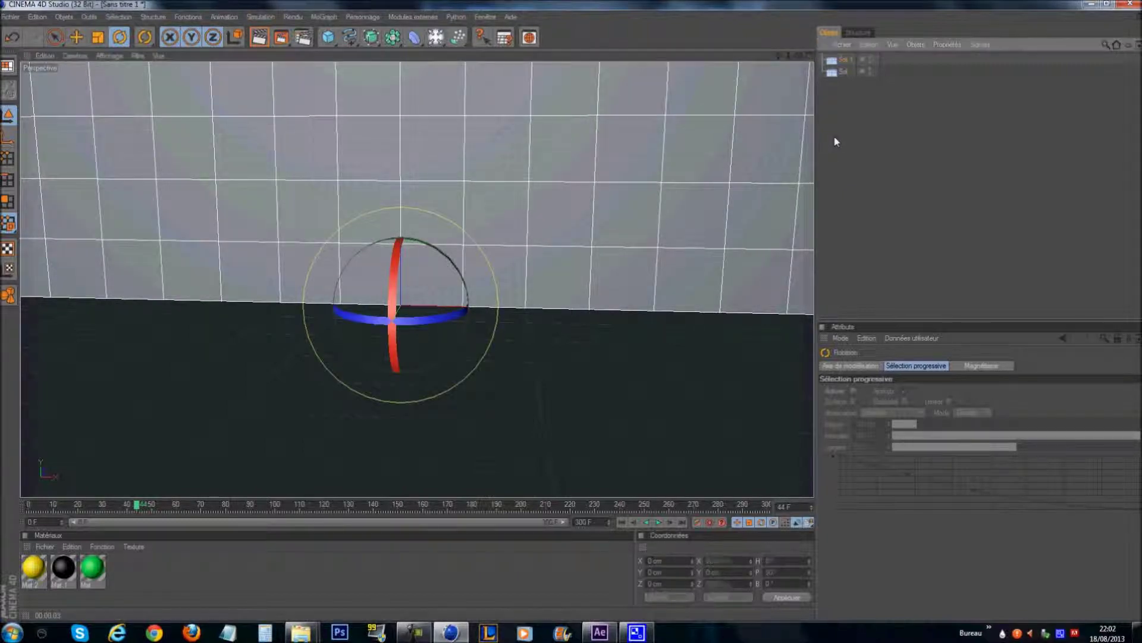
# Move the upright back wall backward along the scene's Z axis, away from the origin
pyautogui.click(344, 154)
pyautogui.click(78, 38)
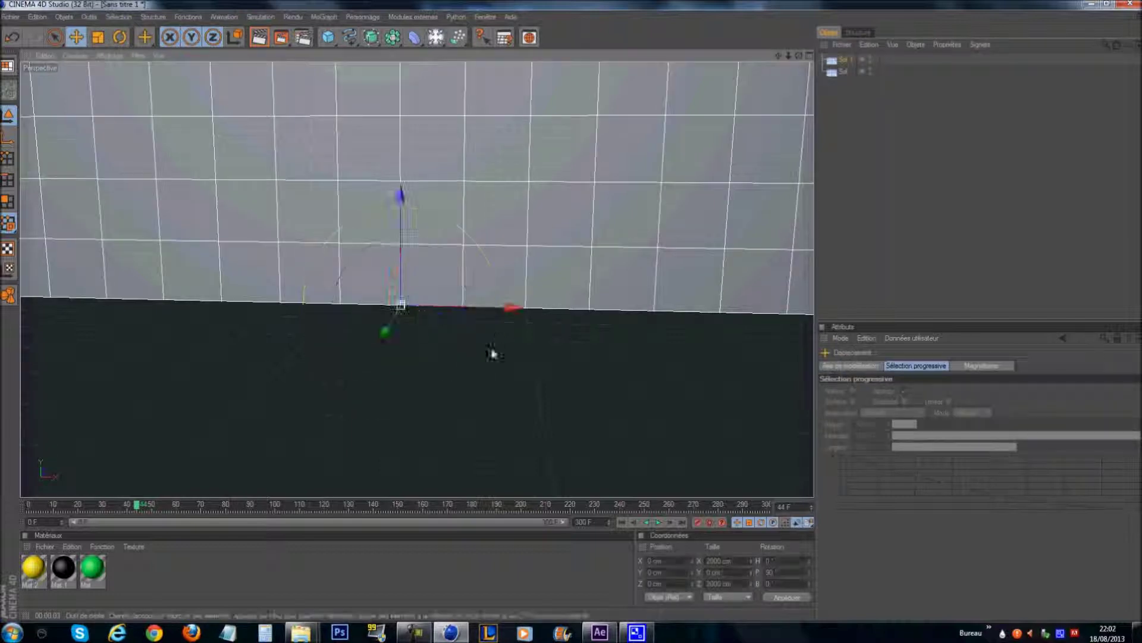
pyautogui.moveTo(389, 328); pyautogui.dragTo(571, 310)
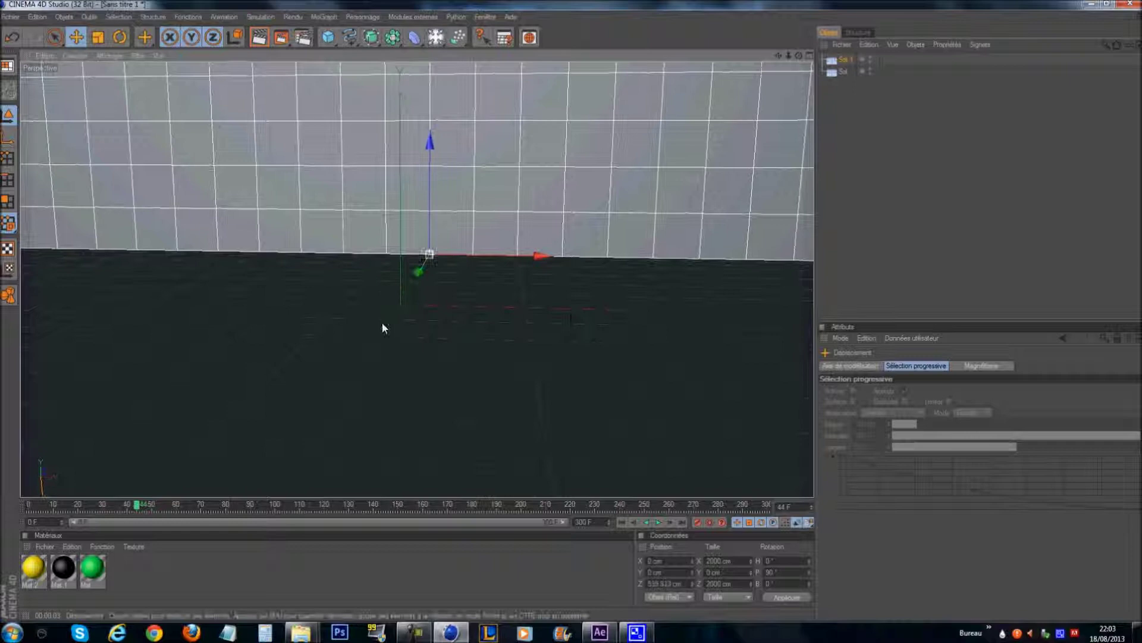
pyautogui.click(888, 143)
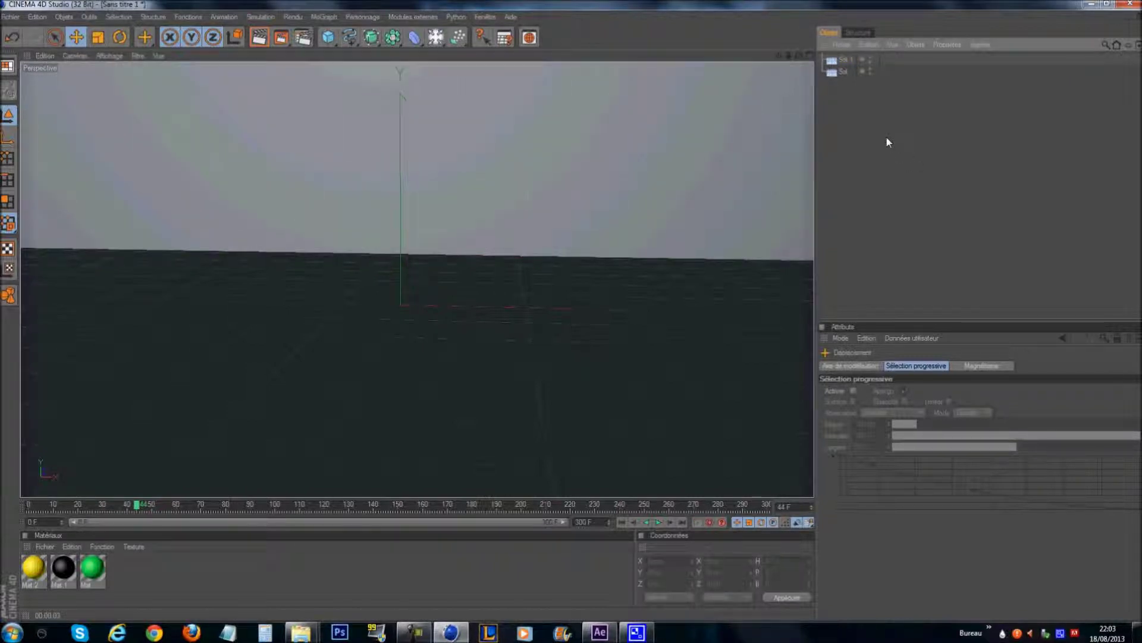
# Add a cube, shape it about 96 cm wide and 225 cm high, and raise it to stand on the floor
pyautogui.click(321, 17)
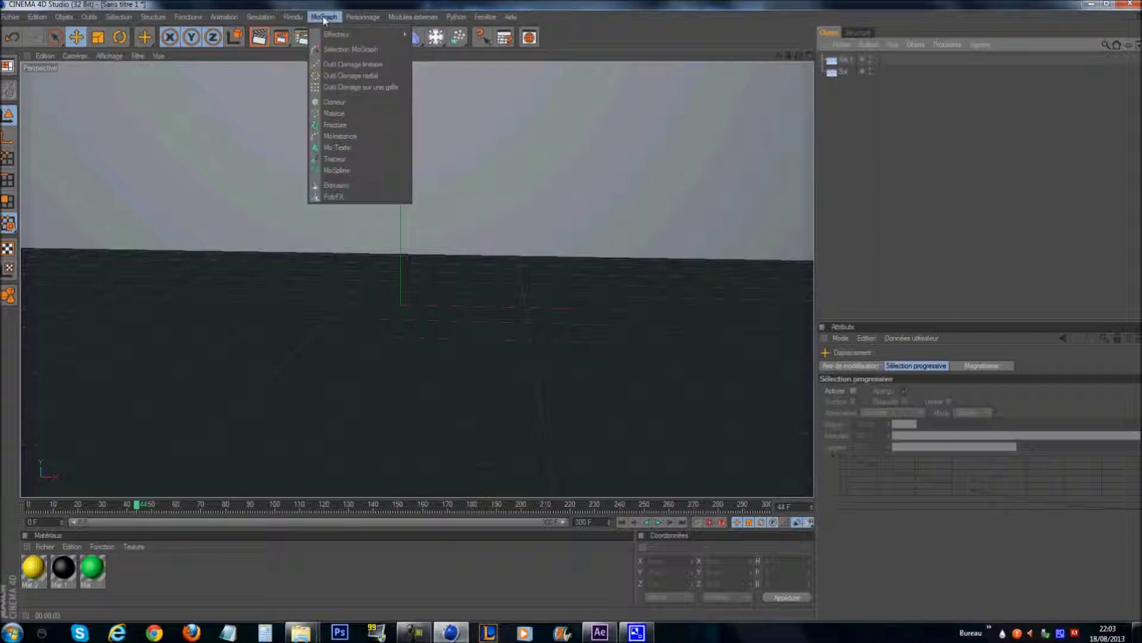
pyautogui.click(324, 16)
pyautogui.click(328, 37)
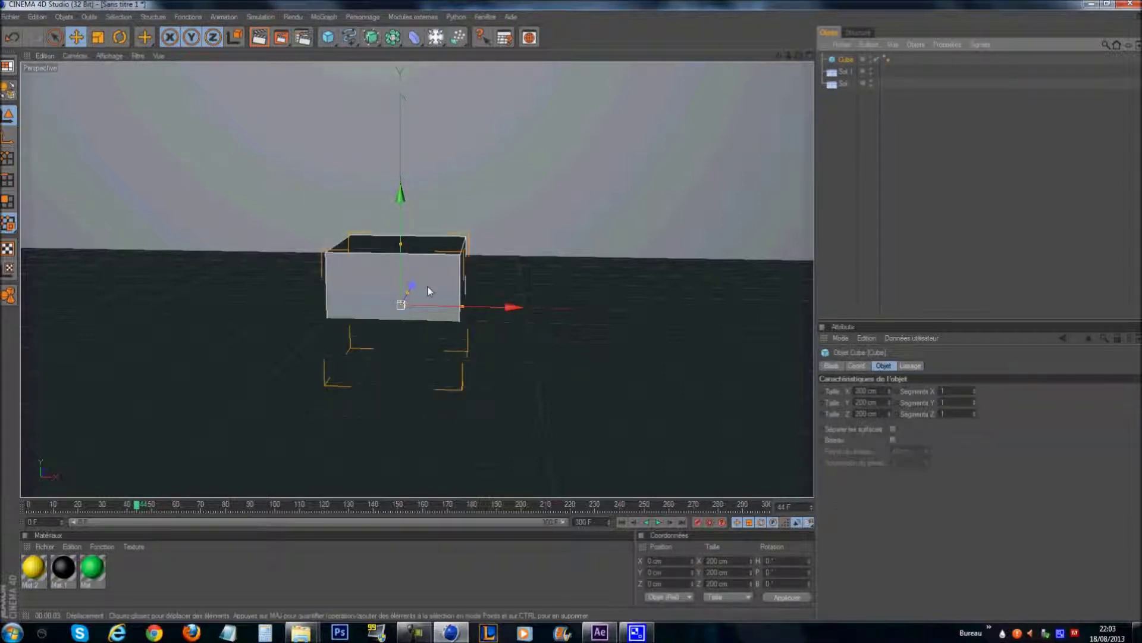
pyautogui.moveTo(463, 307); pyautogui.dragTo(430, 306)
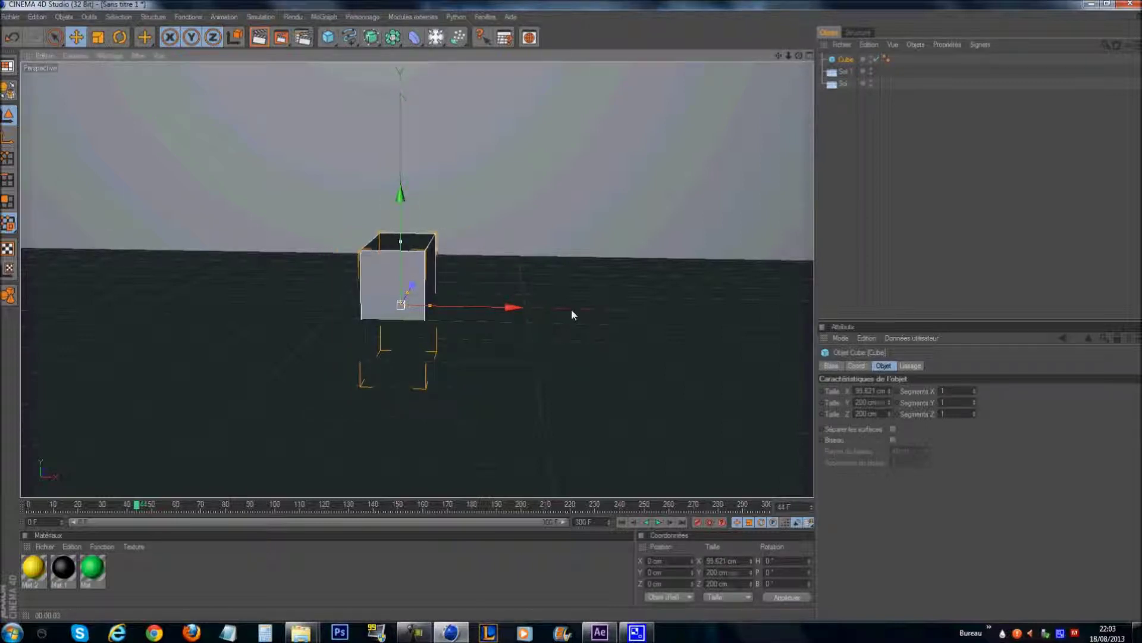
pyautogui.moveTo(401, 205); pyautogui.dragTo(400, 167)
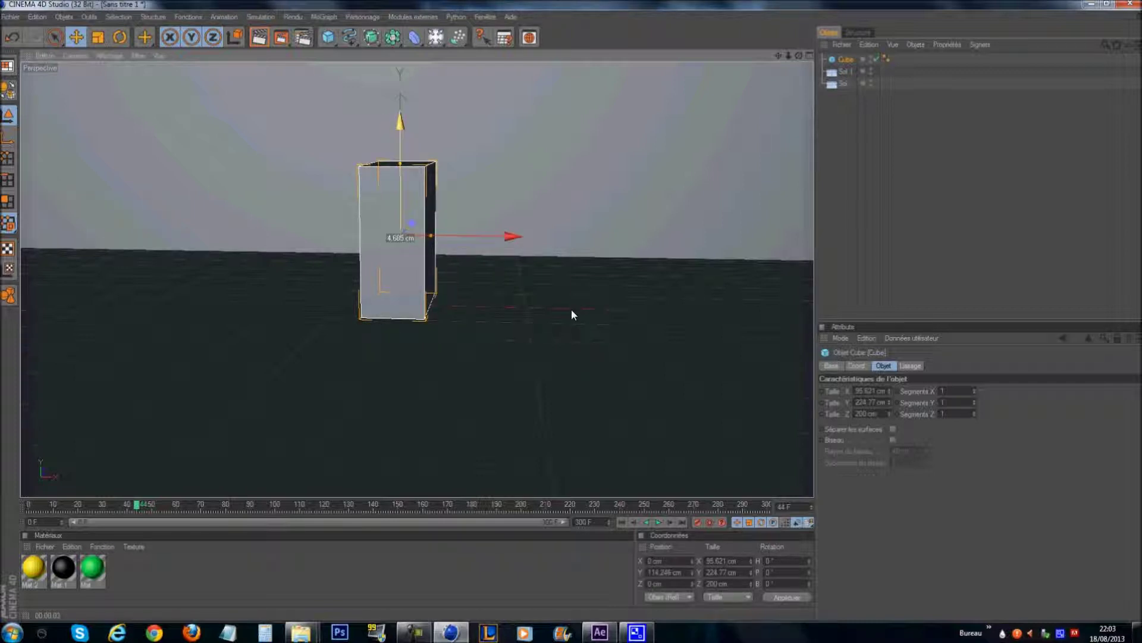
# Create a MoGraph Cloneur object and make the cube its child
pyautogui.click(325, 18)
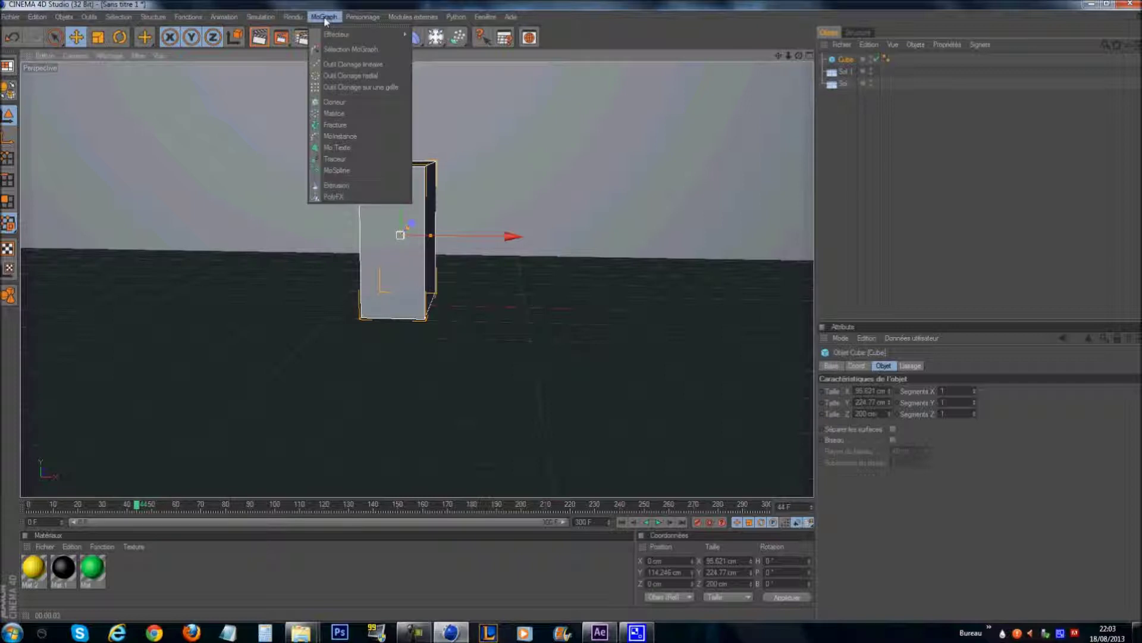
pyautogui.click(354, 102)
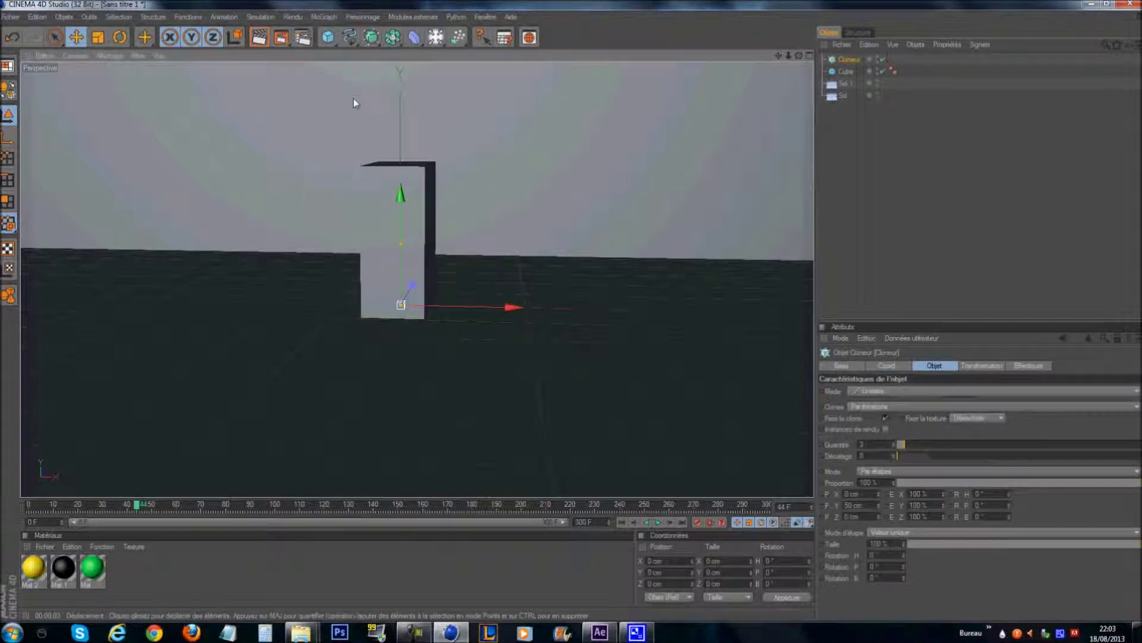
pyautogui.click(850, 74)
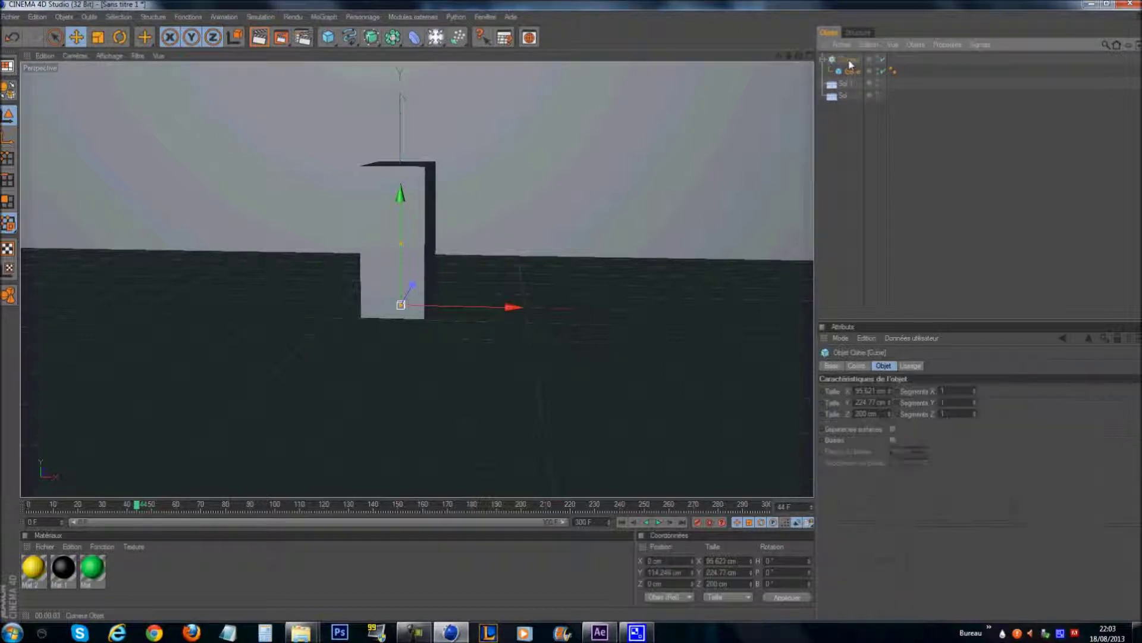
pyautogui.moveTo(849, 64); pyautogui.dragTo(849, 61)
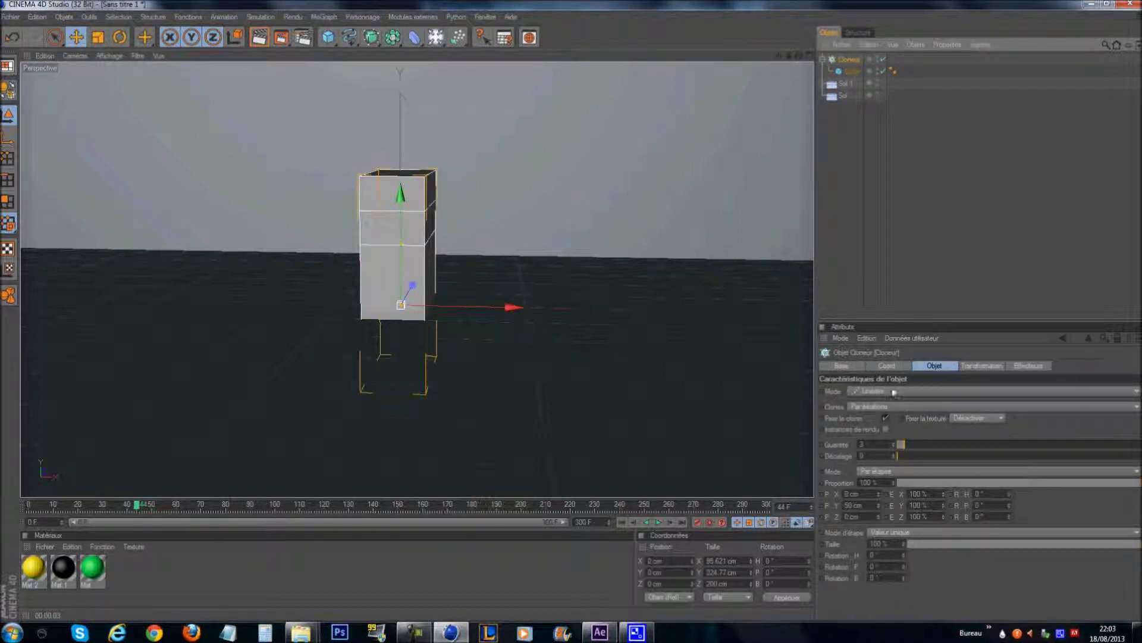
# Set the cloner to grid distribution (Répartition sur une grille) with 13 clones in X and 1 in Z
pyautogui.click(948, 391)
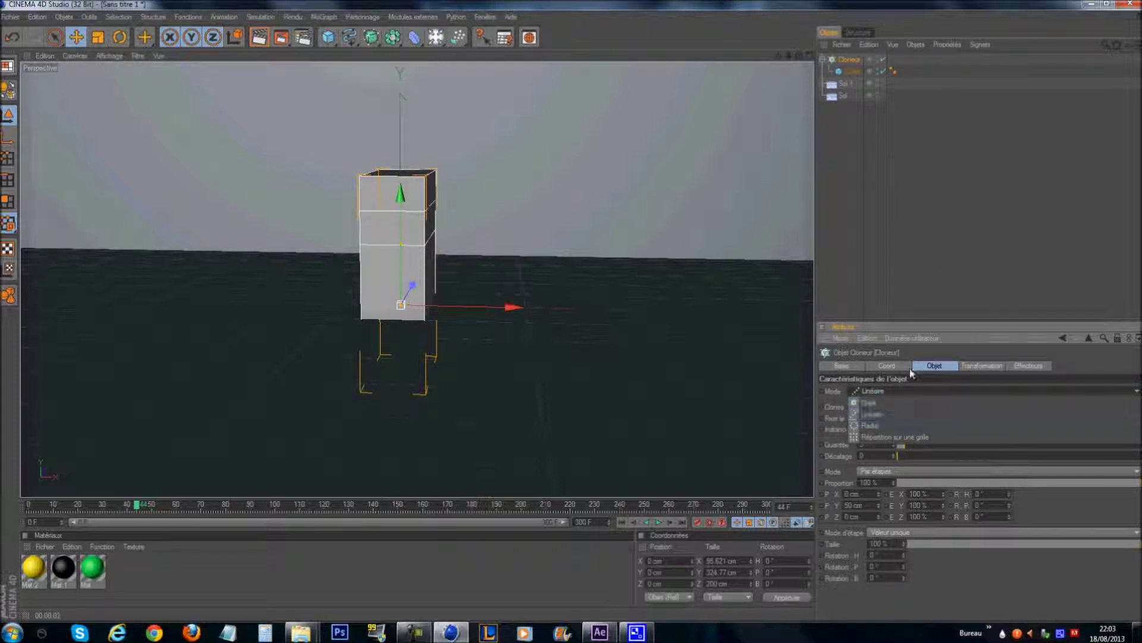
pyautogui.click(913, 438)
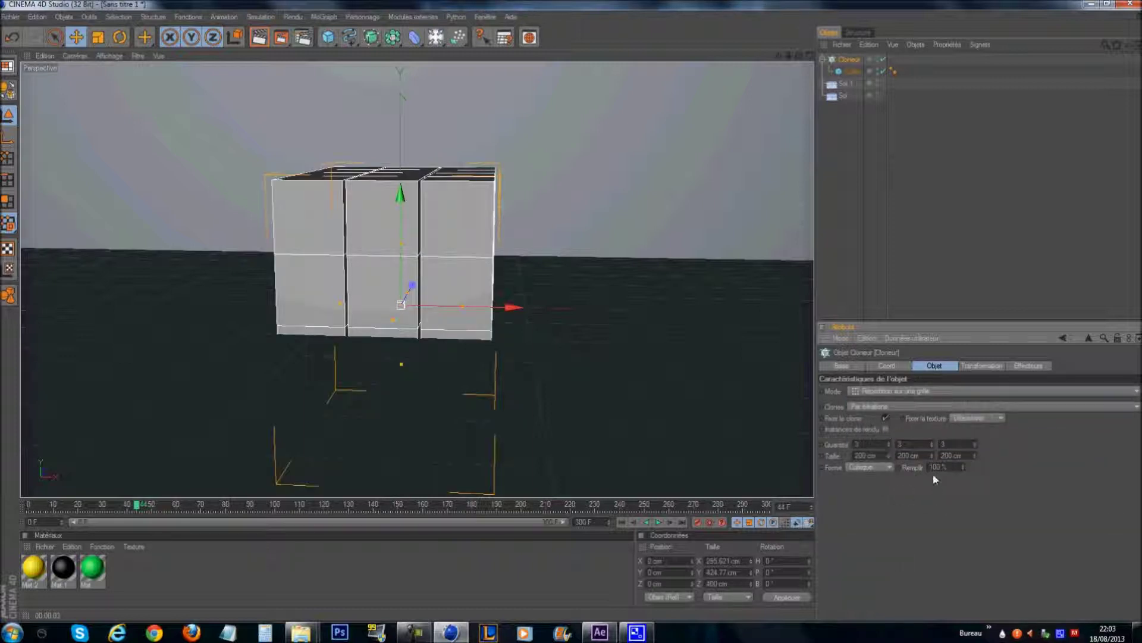
pyautogui.write('1')
pyautogui.press('Return')
pyautogui.click(875, 444)
pyautogui.write('13')
pyautogui.press('Return')
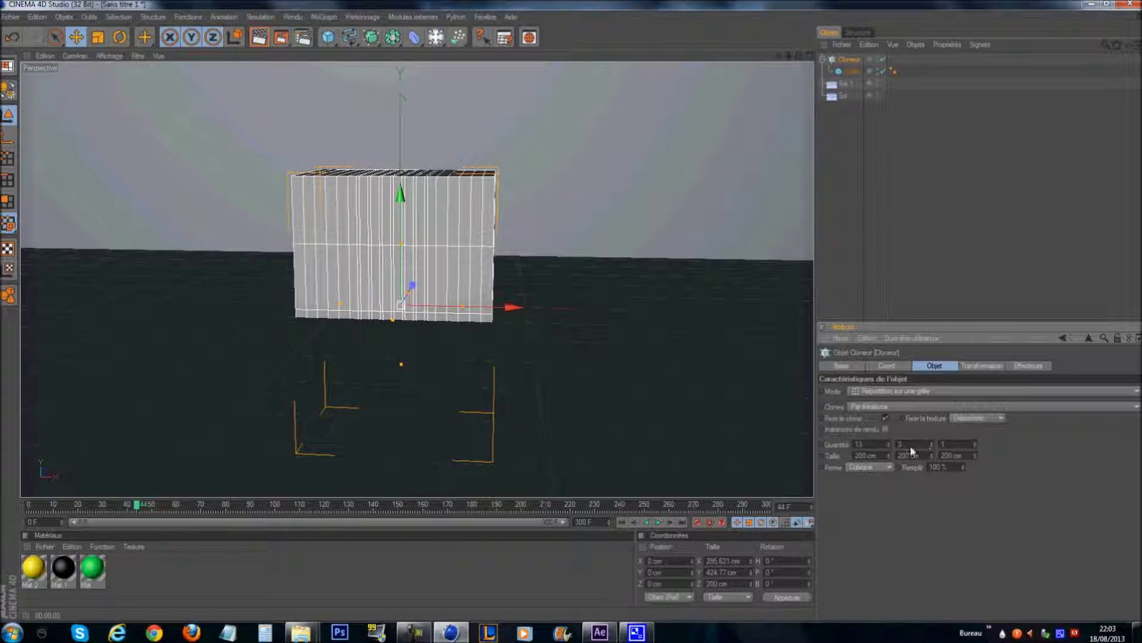
# Increase the cloner's X size to about 1207 cm so narrow gaps separate the 13 cubes
pyautogui.moveTo(889, 454); pyautogui.dragTo(776, 436)
pyautogui.write('350')
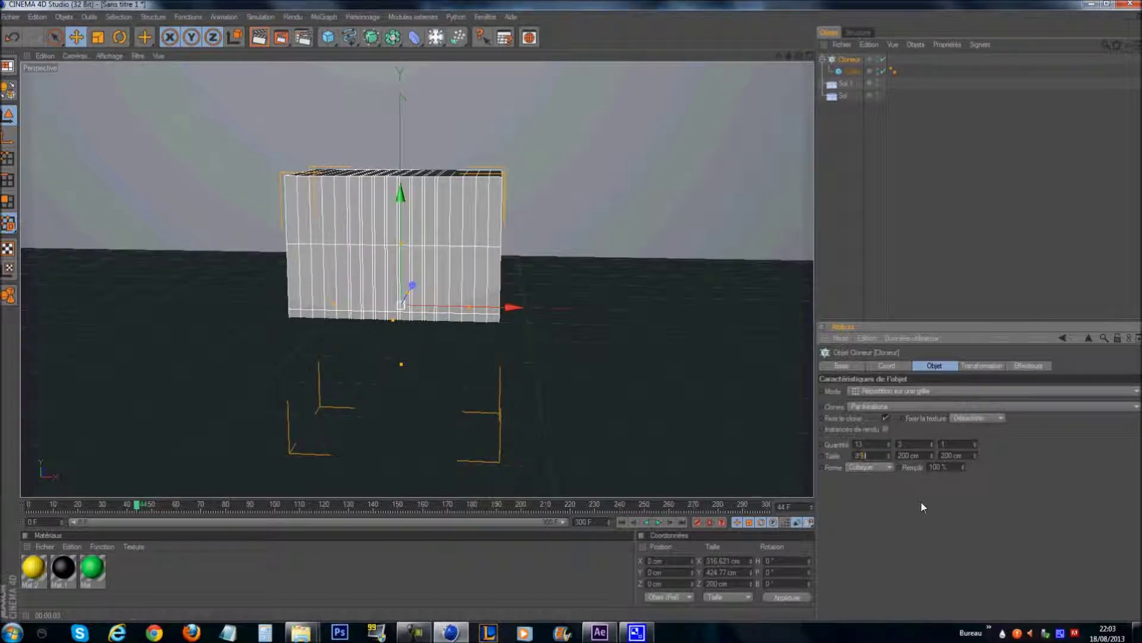
pyautogui.write('1')
pyautogui.press('Return')
pyautogui.moveTo(889, 455); pyautogui.dragTo(693, 447)
pyautogui.write('60')
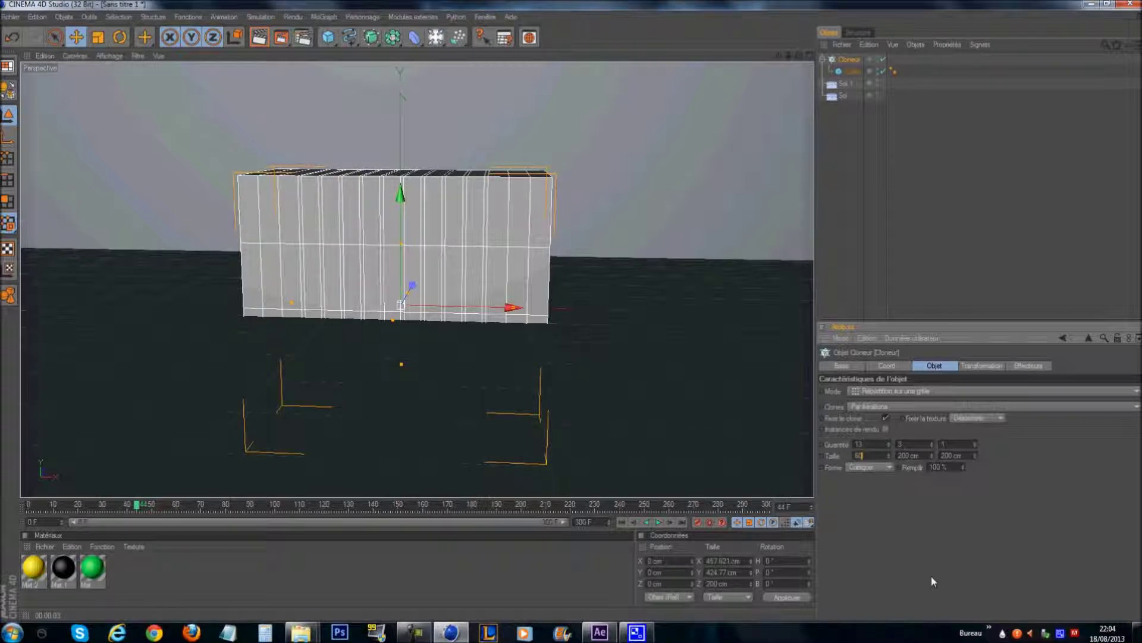
pyautogui.write('0')
pyautogui.press('Return')
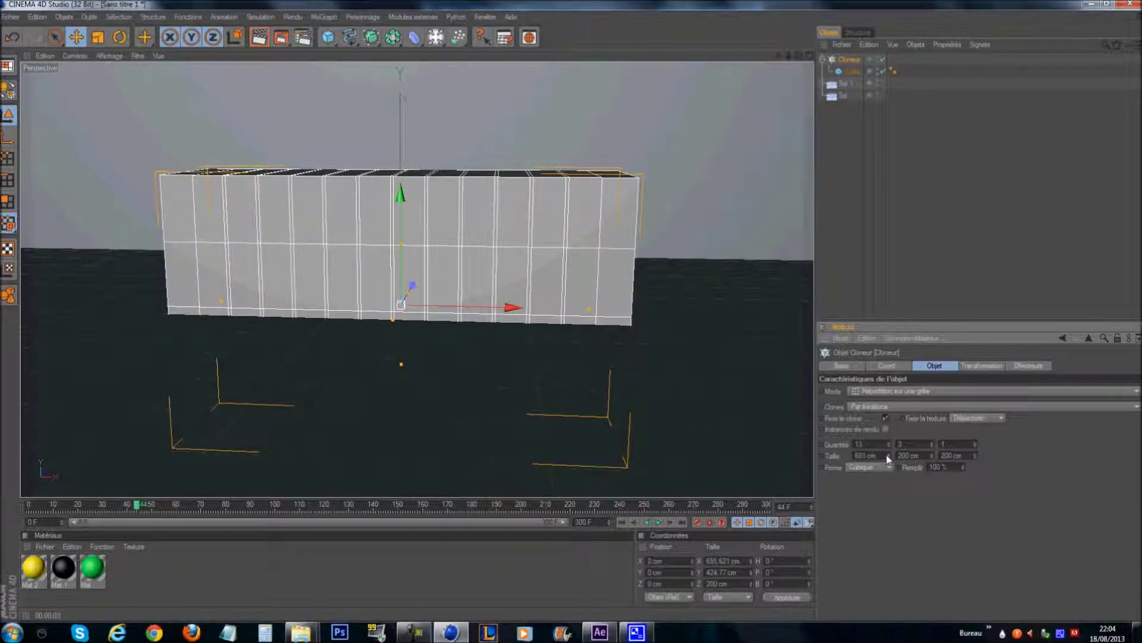
pyautogui.moveTo(888, 458); pyautogui.dragTo(386, 375)
pyautogui.write('1000')
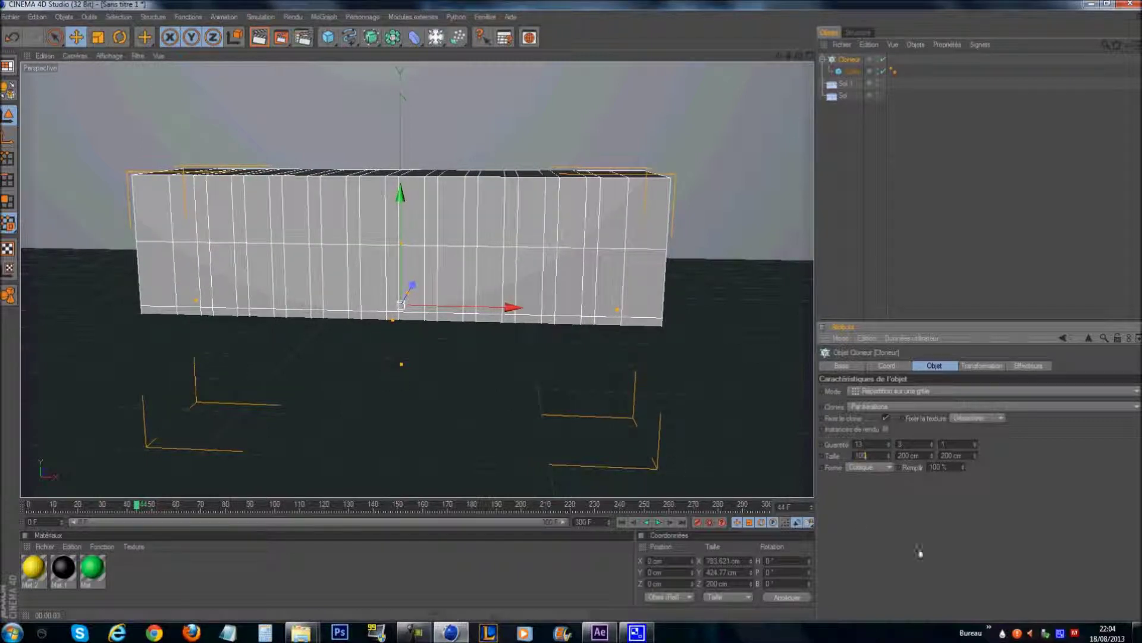
pyautogui.press('Return')
pyautogui.moveTo(890, 454); pyautogui.dragTo(890, 454)
pyautogui.scroll(-2, 731, 421)
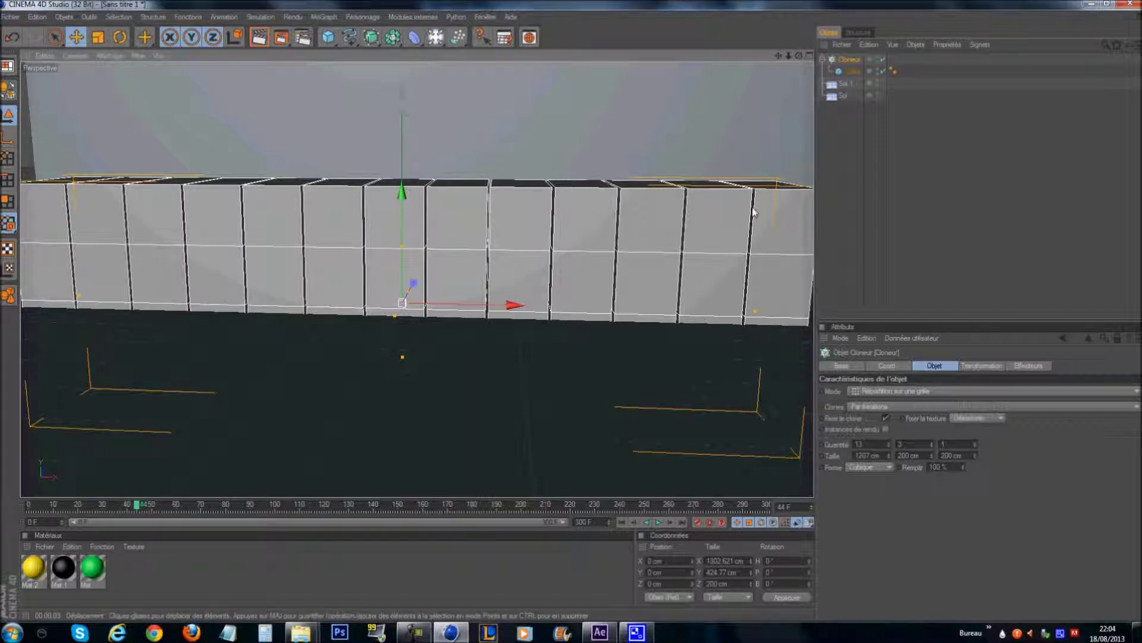
pyautogui.scroll(-1, 754, 210)
# Shift the back wall sideways, enter 10 cm as its X position, and render the view
pyautogui.click(848, 84)
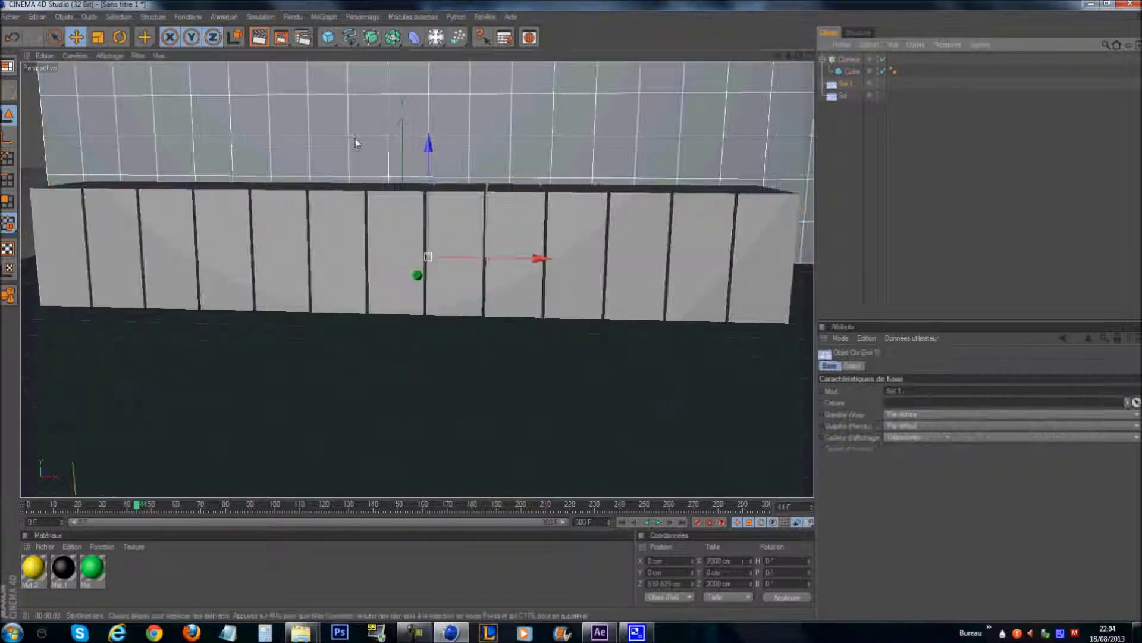
pyautogui.moveTo(528, 243); pyautogui.dragTo(575, 313)
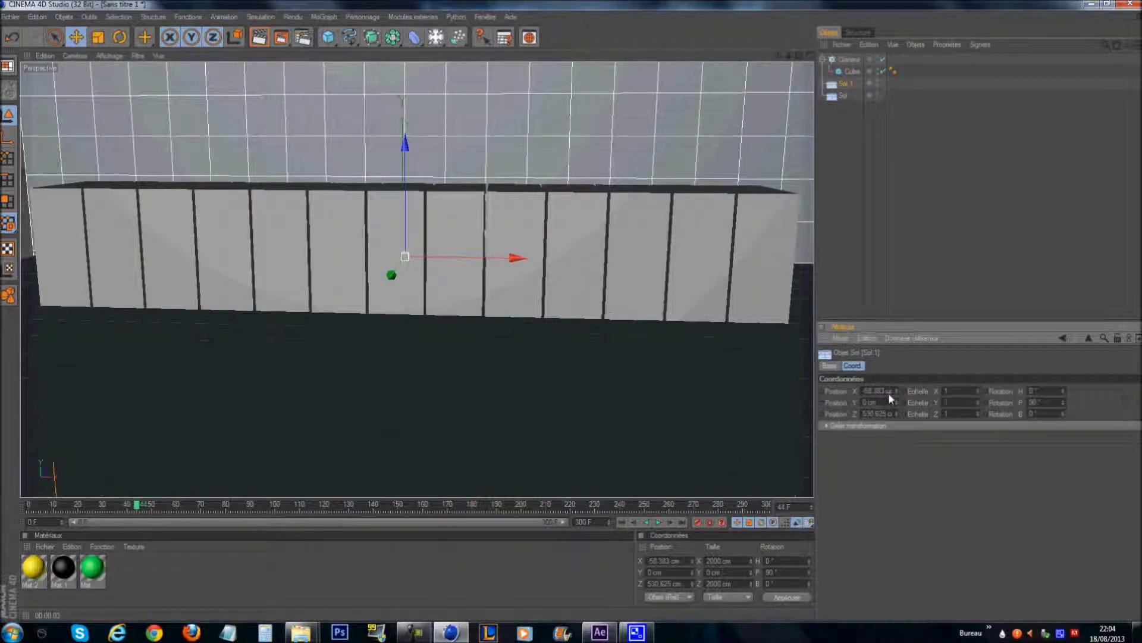
pyautogui.click(897, 394)
pyautogui.write('10')
pyautogui.press('Return')
pyautogui.click(855, 148)
pyautogui.click(260, 37)
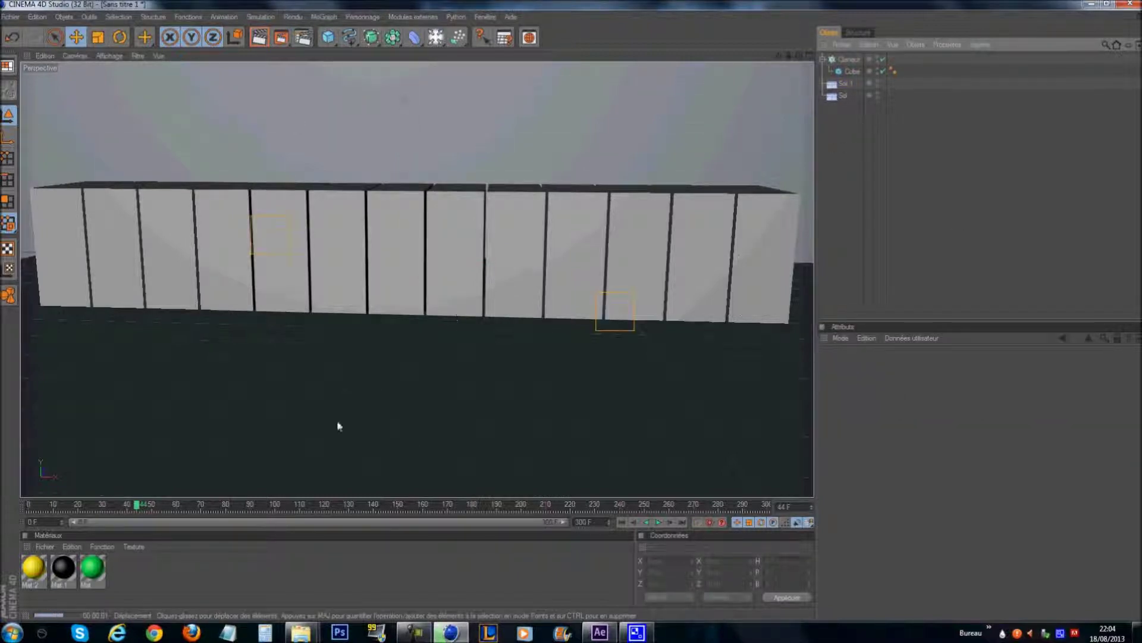
pyautogui.doubleClick(136, 593)
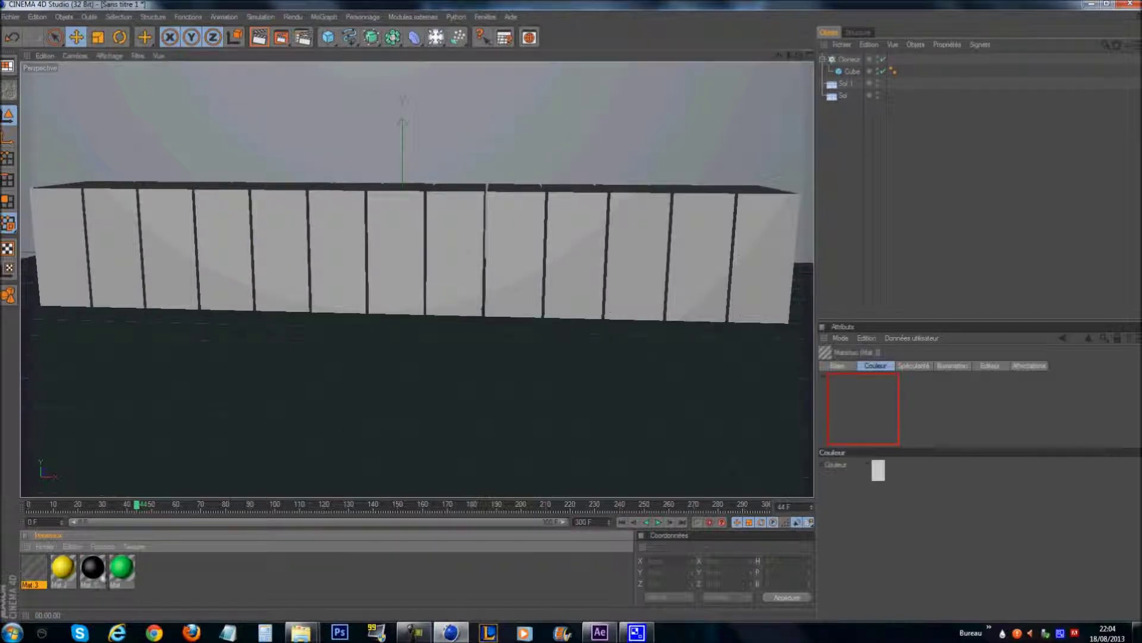
pyautogui.doubleClick(31, 570)
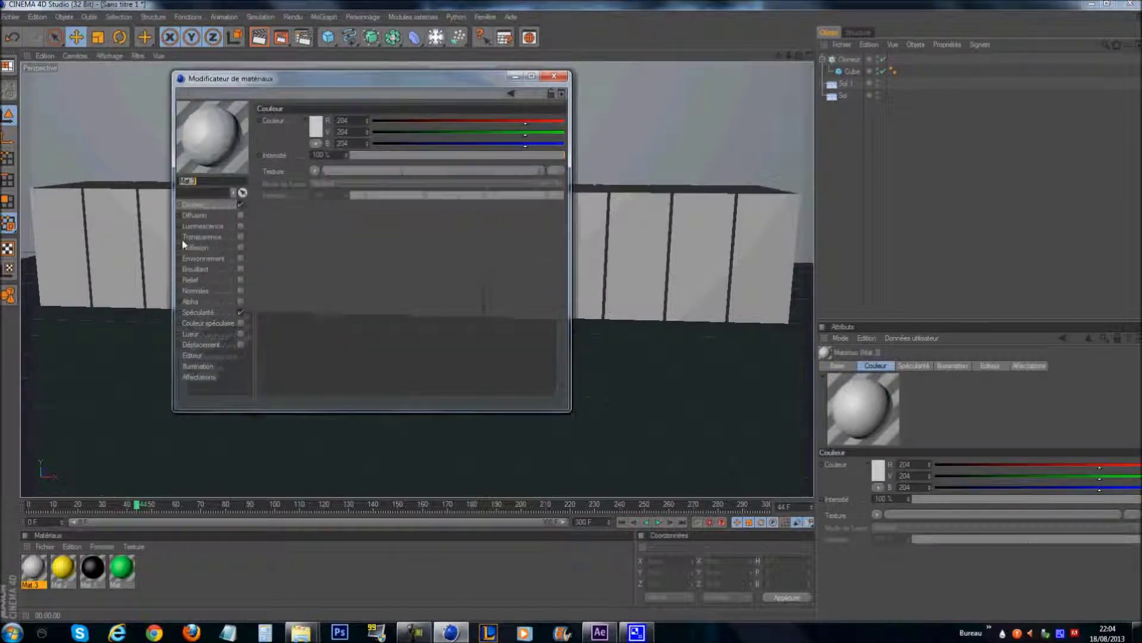
pyautogui.click(316, 131)
pyautogui.click(384, 49)
pyautogui.click(563, 77)
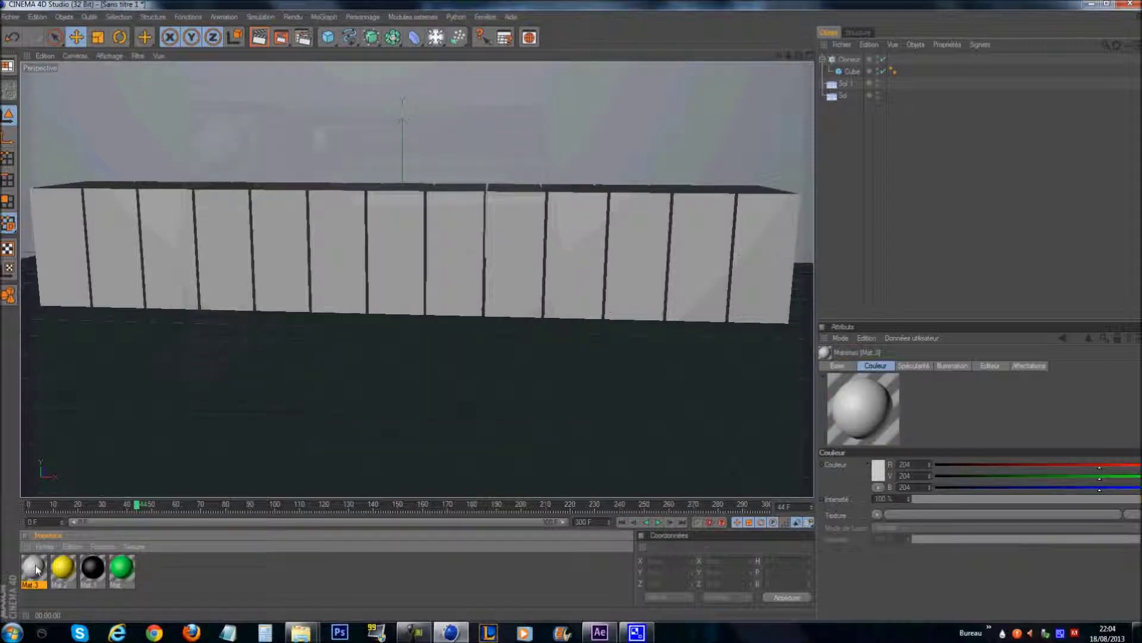
pyautogui.press('Delete')
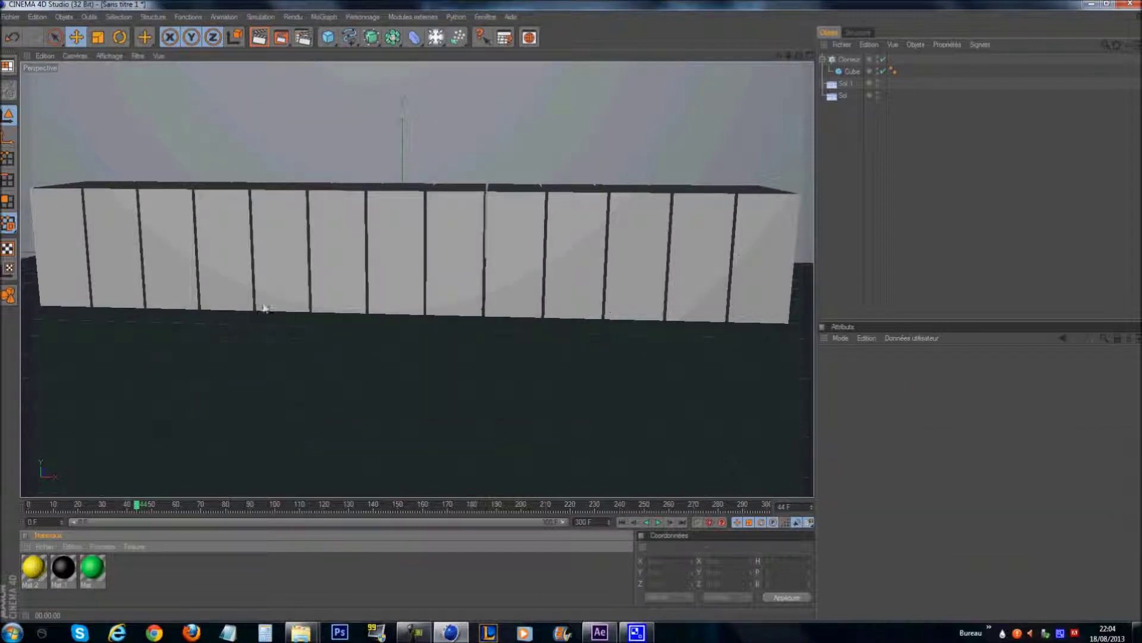
# Apply the yellow material to the cloner and add a MoGraph text object placed in front of the cubes at floor level
pyautogui.moveTo(278, 271); pyautogui.dragTo(279, 271)
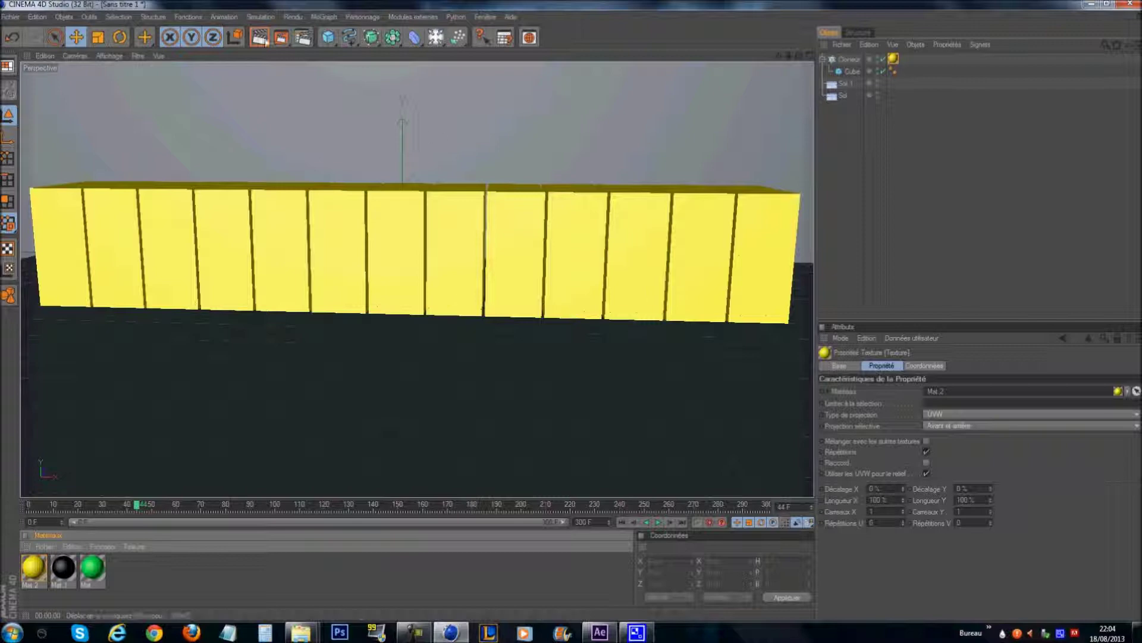
pyautogui.click(324, 17)
pyautogui.click(372, 147)
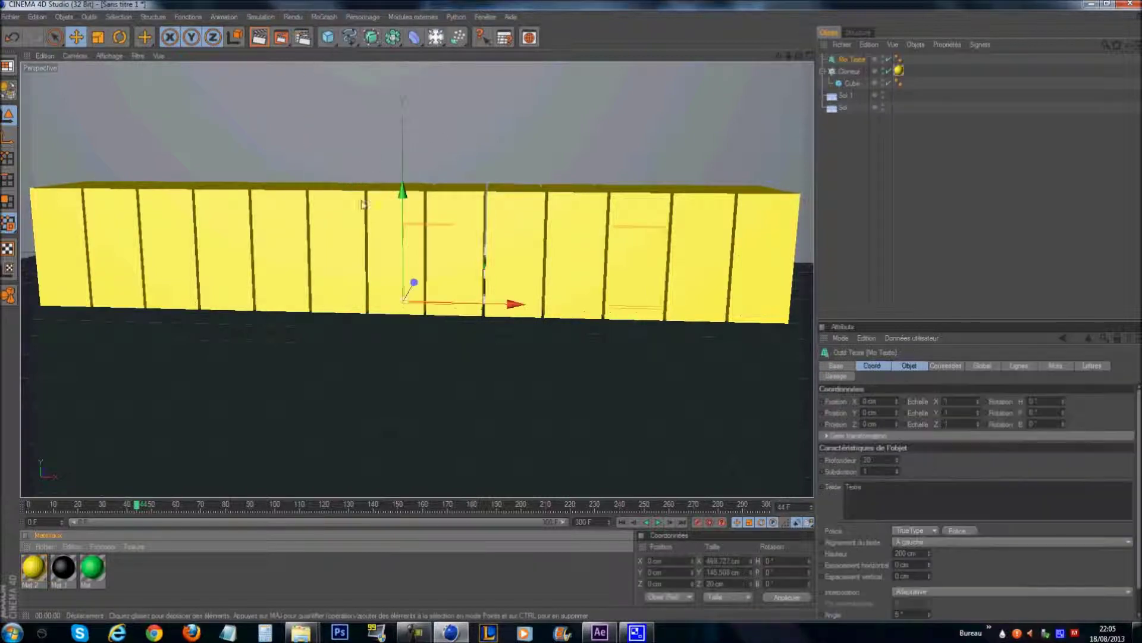
pyautogui.moveTo(415, 282); pyautogui.dragTo(354, 324)
pyautogui.moveTo(241, 209); pyautogui.dragTo(241, 198)
# Set the text object's depth to 50 and its height to 175 cm
pyautogui.moveTo(880, 460); pyautogui.dragTo(772, 466)
pyautogui.write('10')
pyautogui.press('Return')
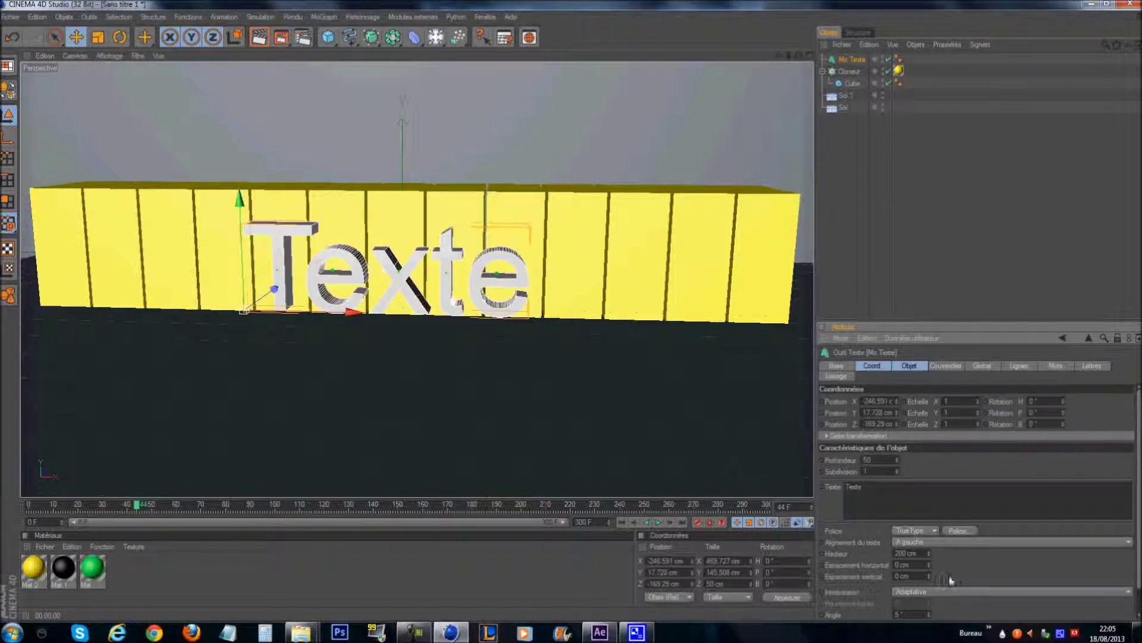
pyautogui.moveTo(923, 551); pyautogui.dragTo(740, 547)
pyautogui.press('BackSpace')
pyautogui.write('175')
pyautogui.press('Return')
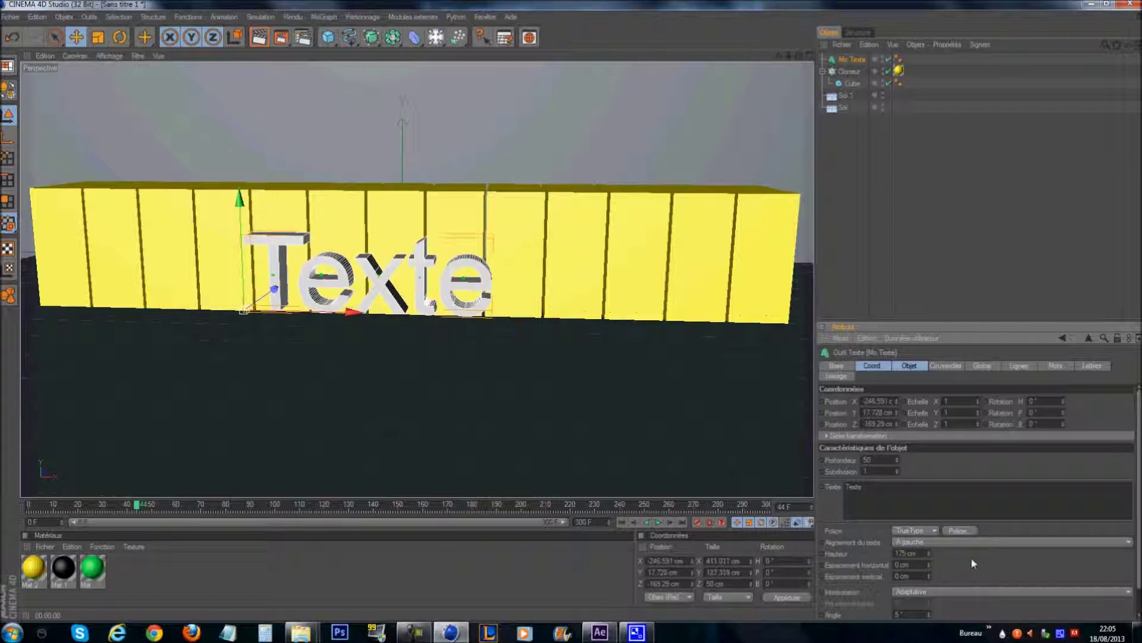
# Change the text's font to the angular all-caps display font listed just above Garamond
pyautogui.click(962, 530)
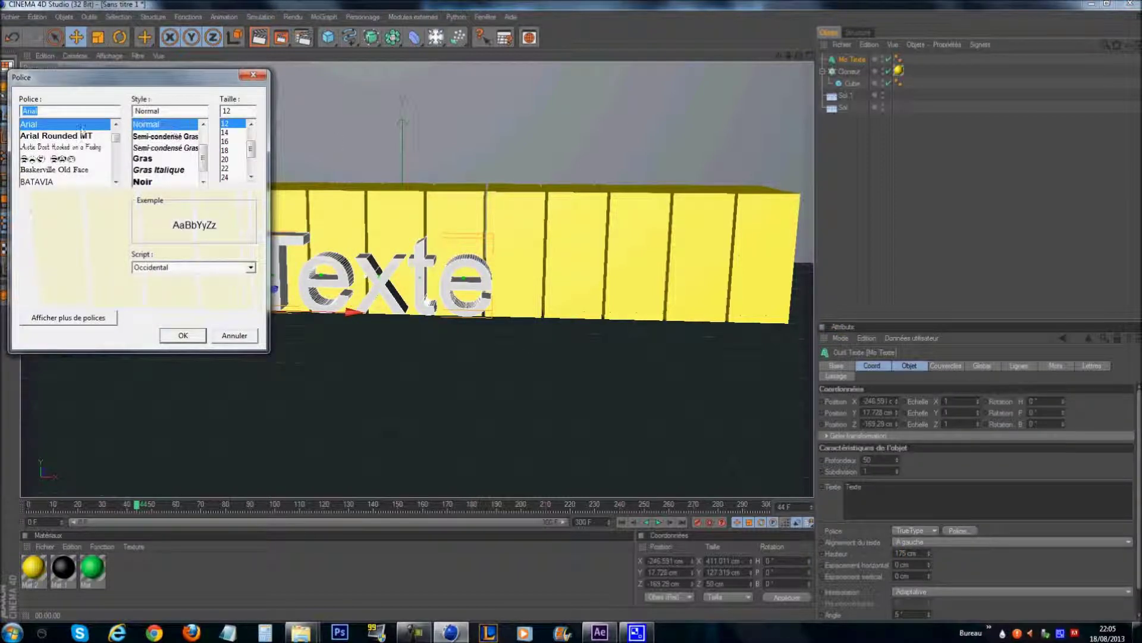
pyautogui.scroll(-5, 118, 146)
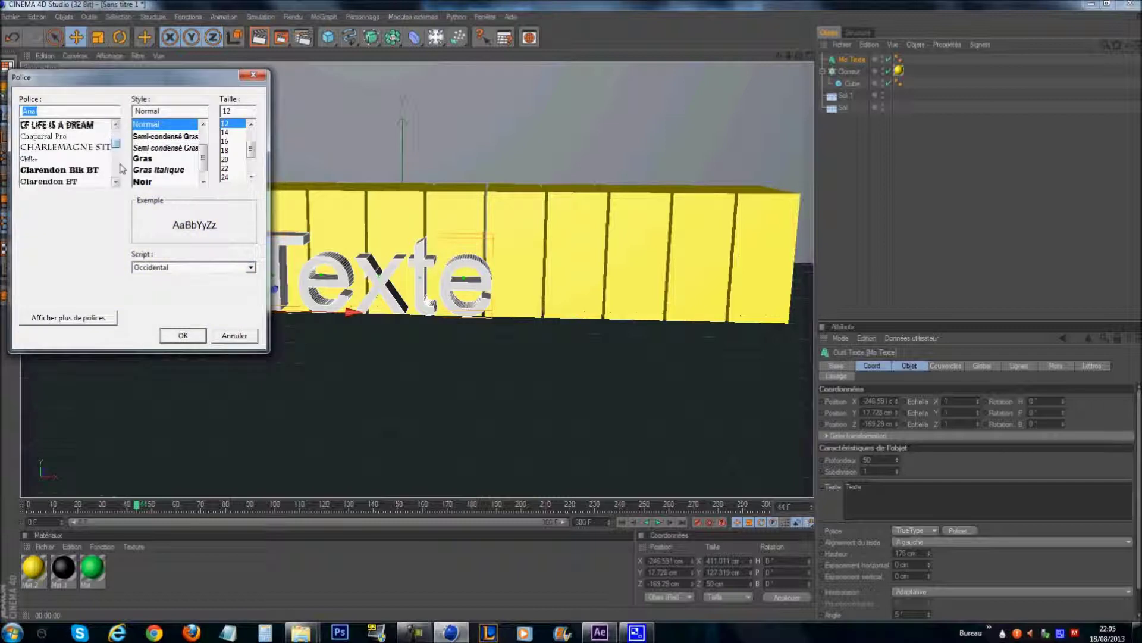
pyautogui.scroll(1, 102, 122)
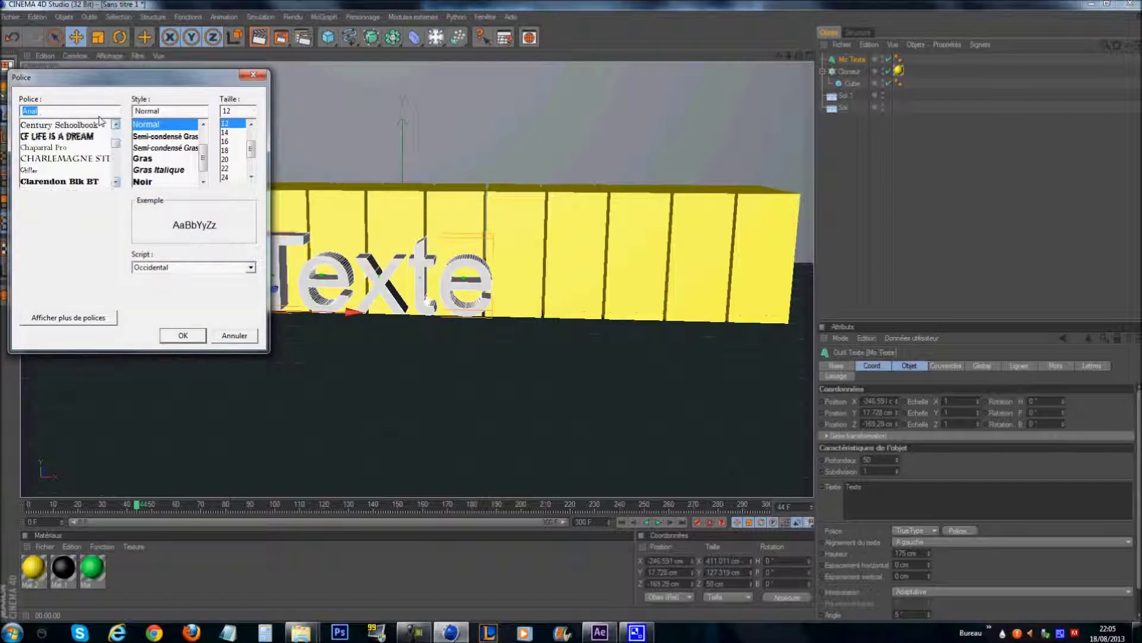
pyautogui.write('fligh')
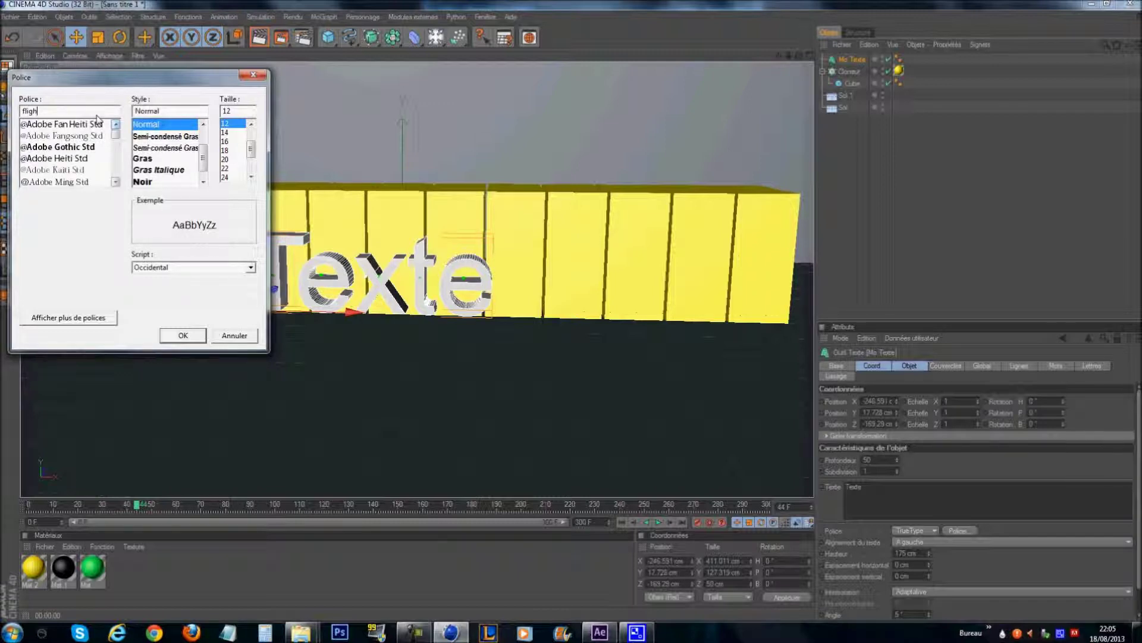
pyautogui.press('BackSpace')
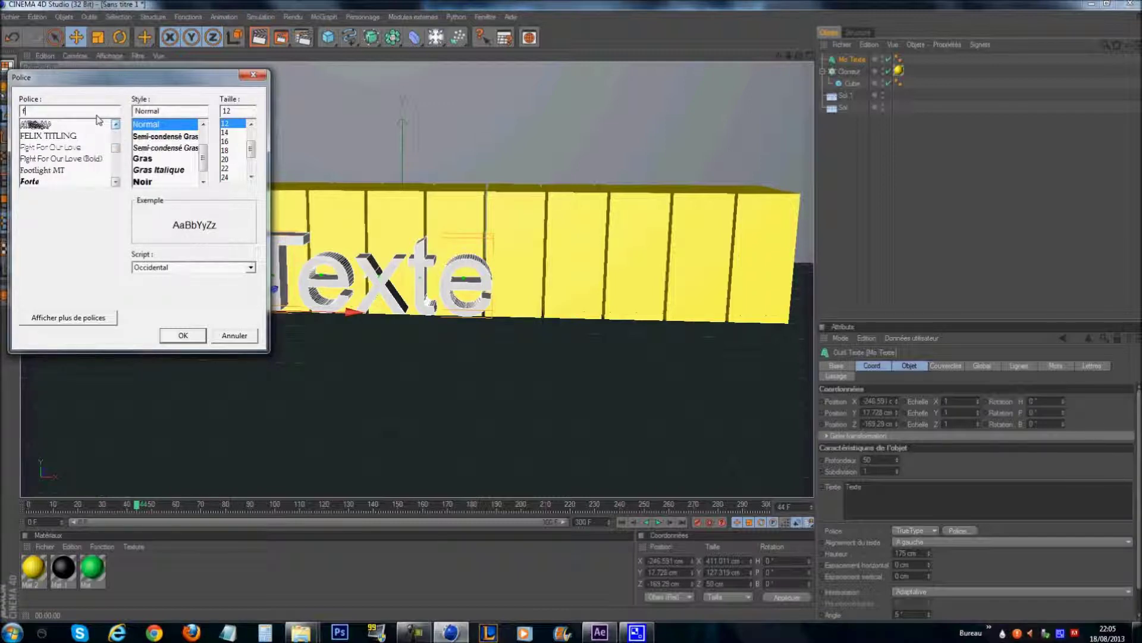
pyautogui.click(116, 182)
pyautogui.click(116, 181)
pyautogui.click(116, 182)
pyautogui.click(116, 181)
pyautogui.click(116, 181)
pyautogui.click(116, 182)
pyautogui.click(116, 182)
pyautogui.click(116, 181)
pyautogui.click(116, 181)
pyautogui.click(116, 182)
pyautogui.click(116, 182)
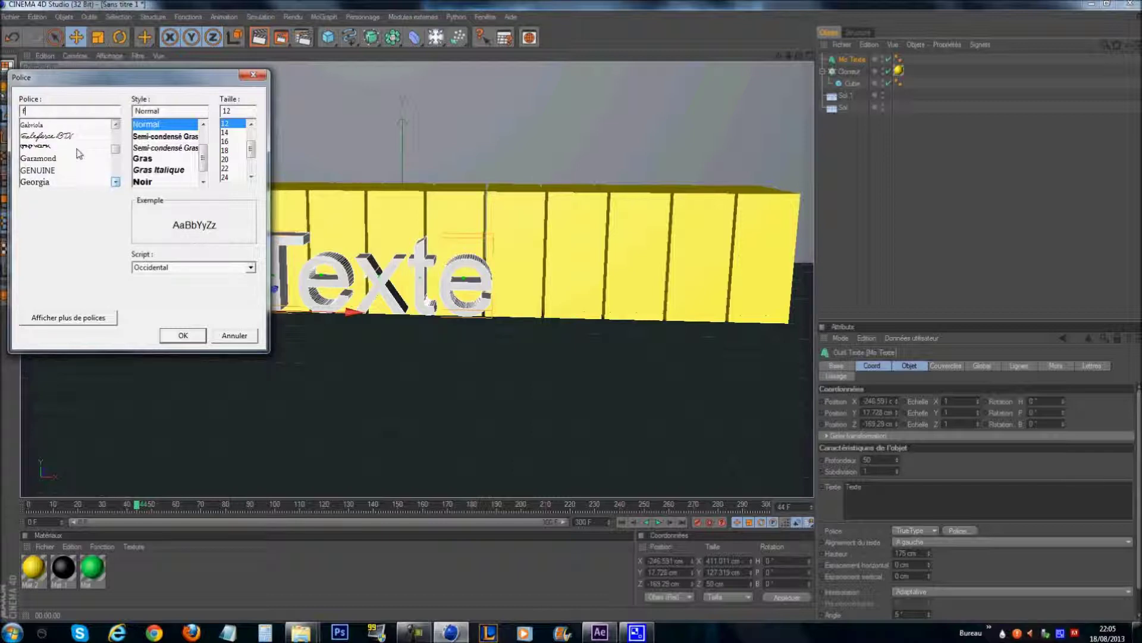
pyautogui.click(71, 146)
pyautogui.click(183, 335)
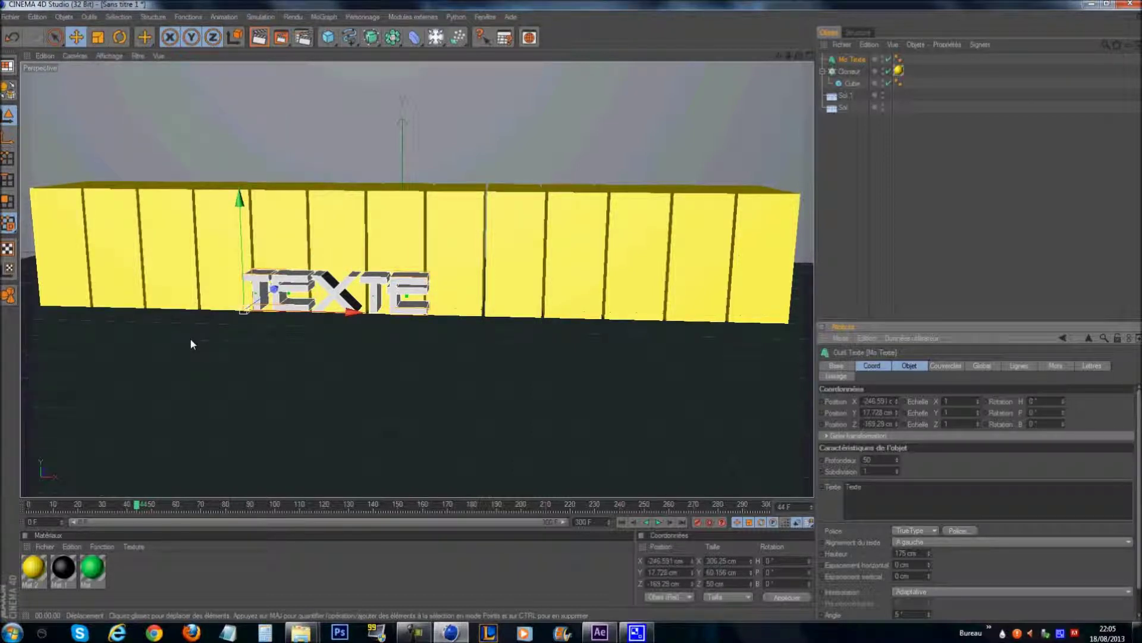
# Replace the placeholder text with "Tutoriel"
pyautogui.doubleClick(861, 487)
pyautogui.press('BackSpace')
pyautogui.click(920, 466)
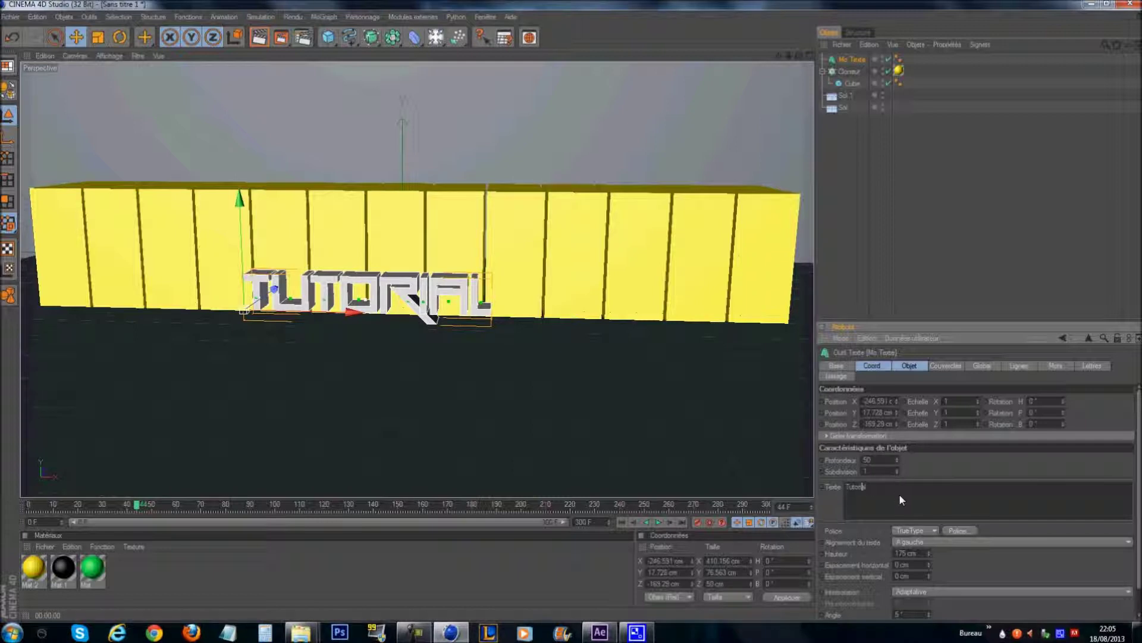
pyautogui.press('BackSpace')
pyautogui.click(914, 459)
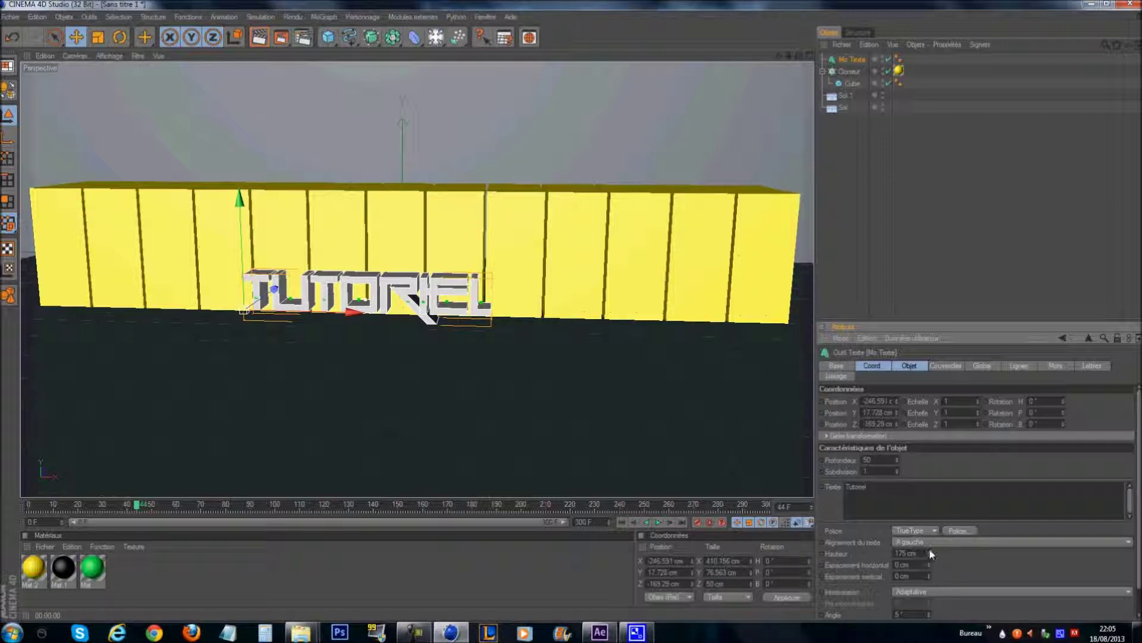
# Set the text height to 250 cm and raise the text slightly to a Y position of about 23.6 cm
pyautogui.moveTo(922, 554); pyautogui.dragTo(805, 549)
pyautogui.write('250')
pyautogui.press('Return')
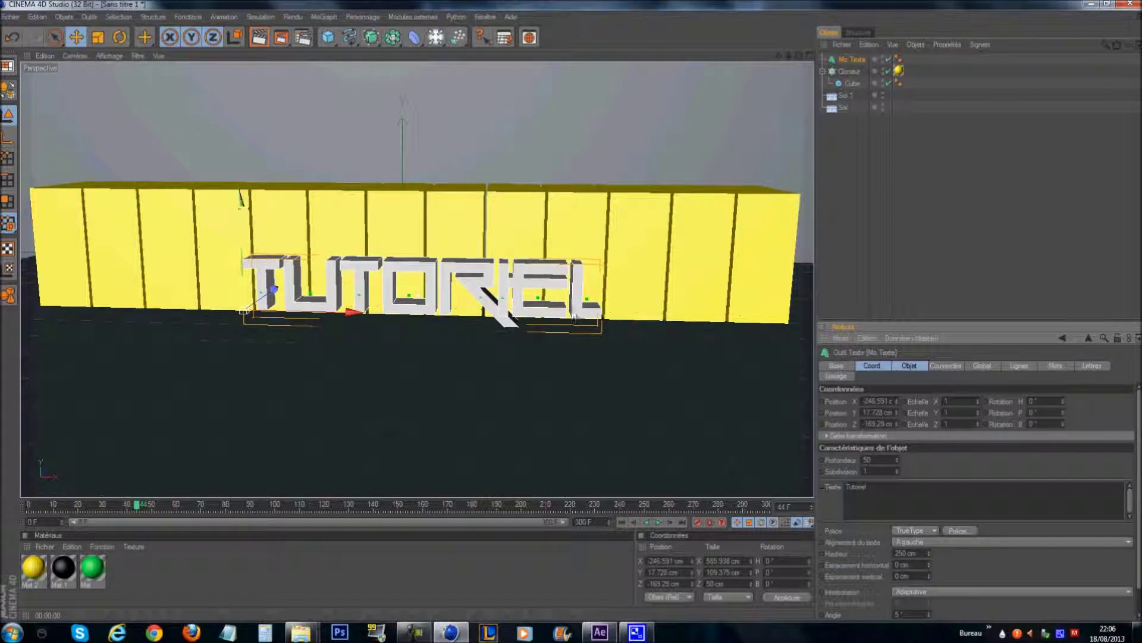
pyautogui.moveTo(241, 201); pyautogui.dragTo(240, 196)
# Give the text start and end caps of type Couvercle et biseau, with radii of 6 cm and 7 cm
pyautogui.click(955, 367)
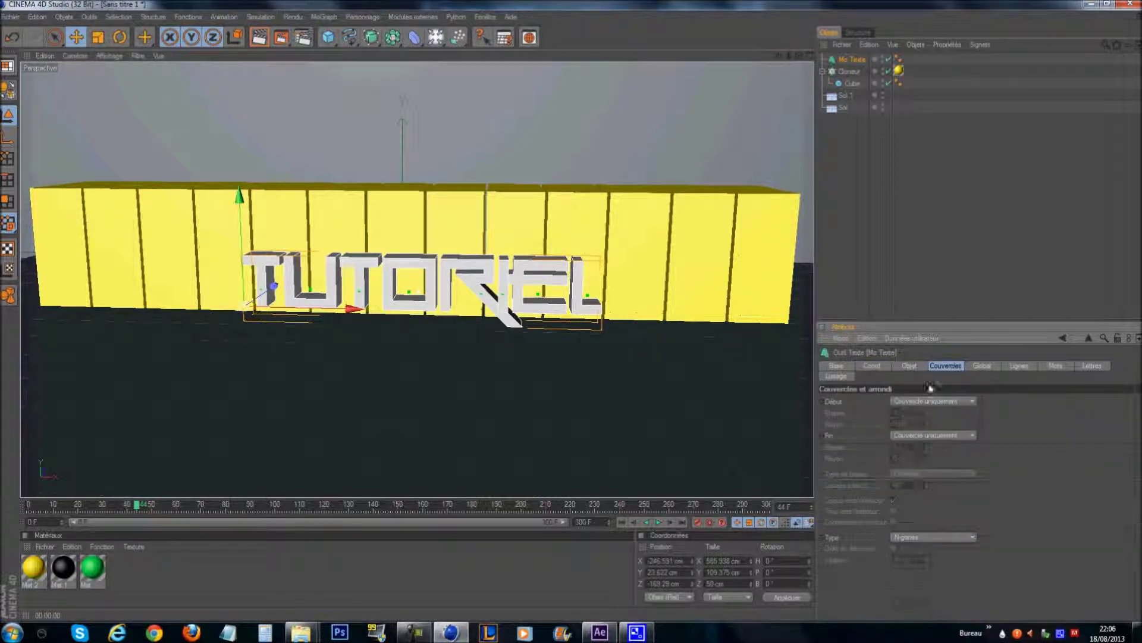
pyautogui.click(927, 401)
pyautogui.click(924, 444)
pyautogui.click(948, 435)
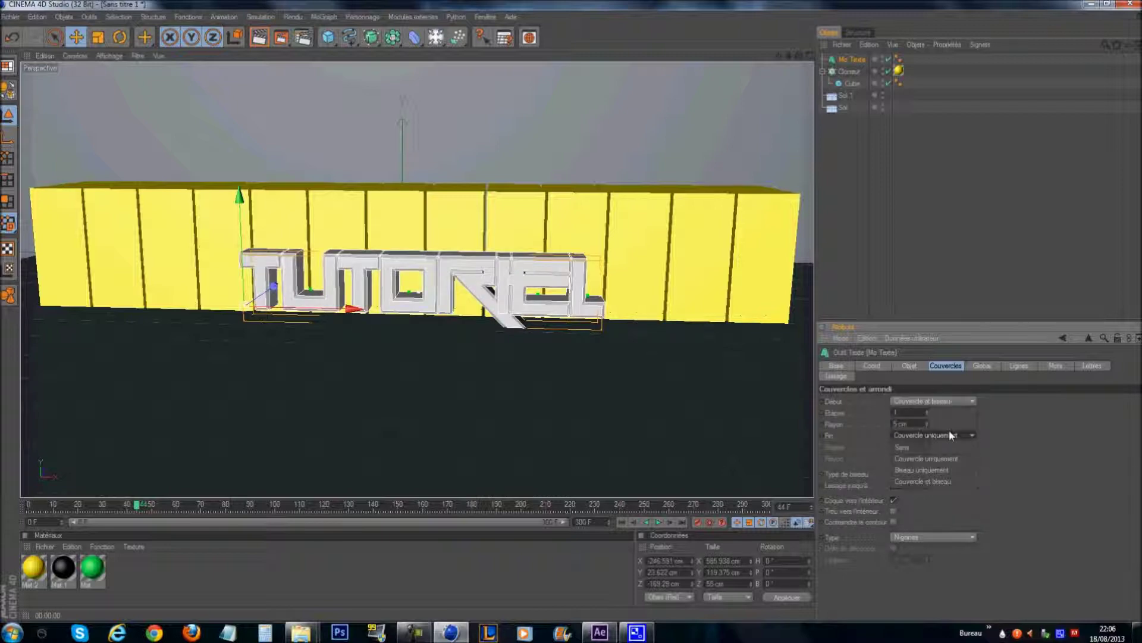
pyautogui.click(941, 475)
pyautogui.doubleClick(909, 457)
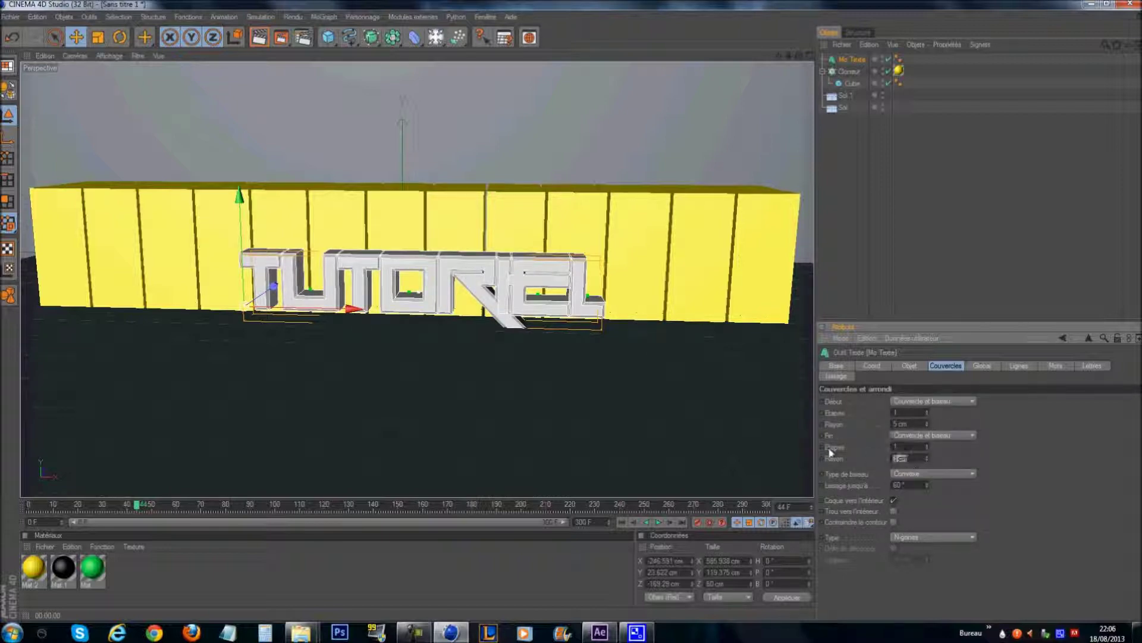
pyautogui.write('1')
pyautogui.moveTo(916, 425); pyautogui.dragTo(833, 428)
pyautogui.write('6')
pyautogui.click(1030, 449)
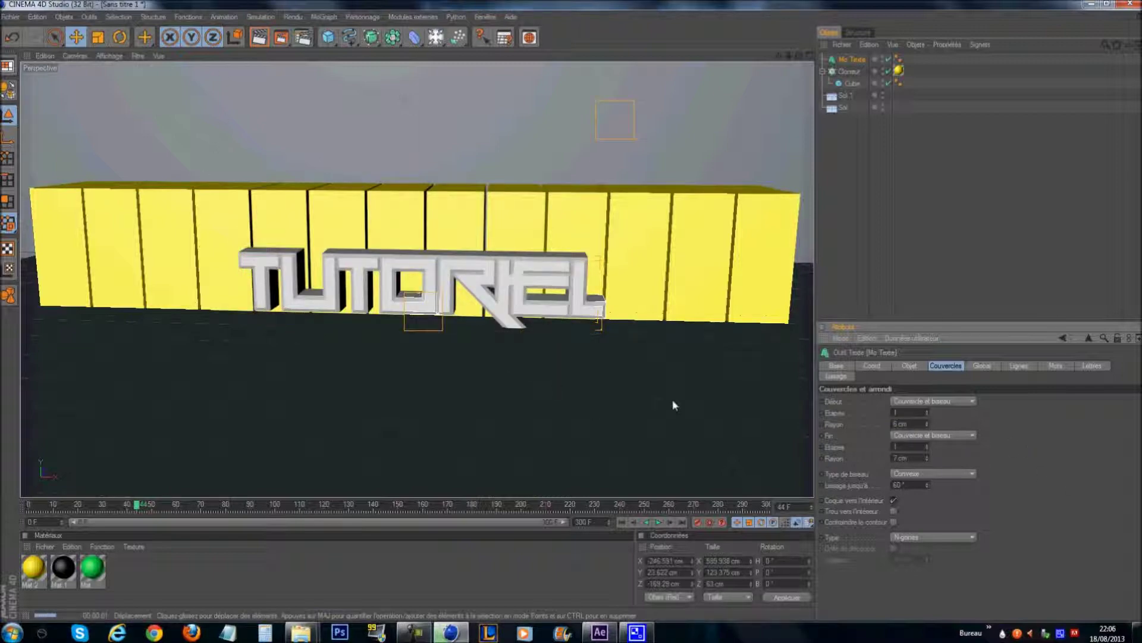
pyautogui.click(855, 198)
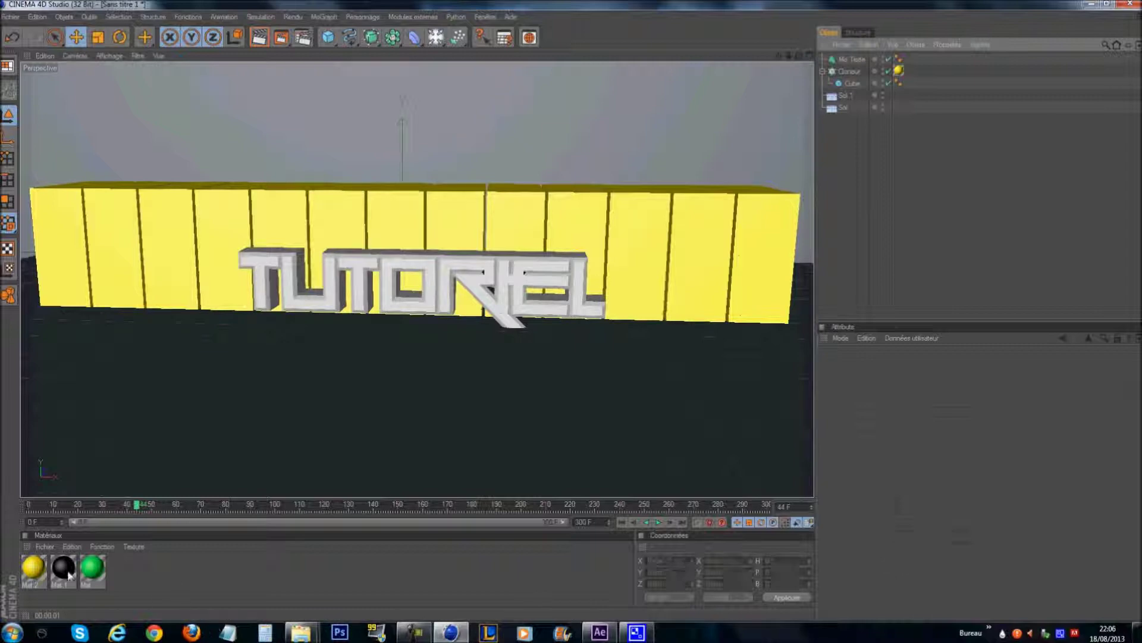
# Apply the black and green materials to the text with the green one limited to selection C1, and render the view
pyautogui.moveTo(849, 64); pyautogui.dragTo(851, 62)
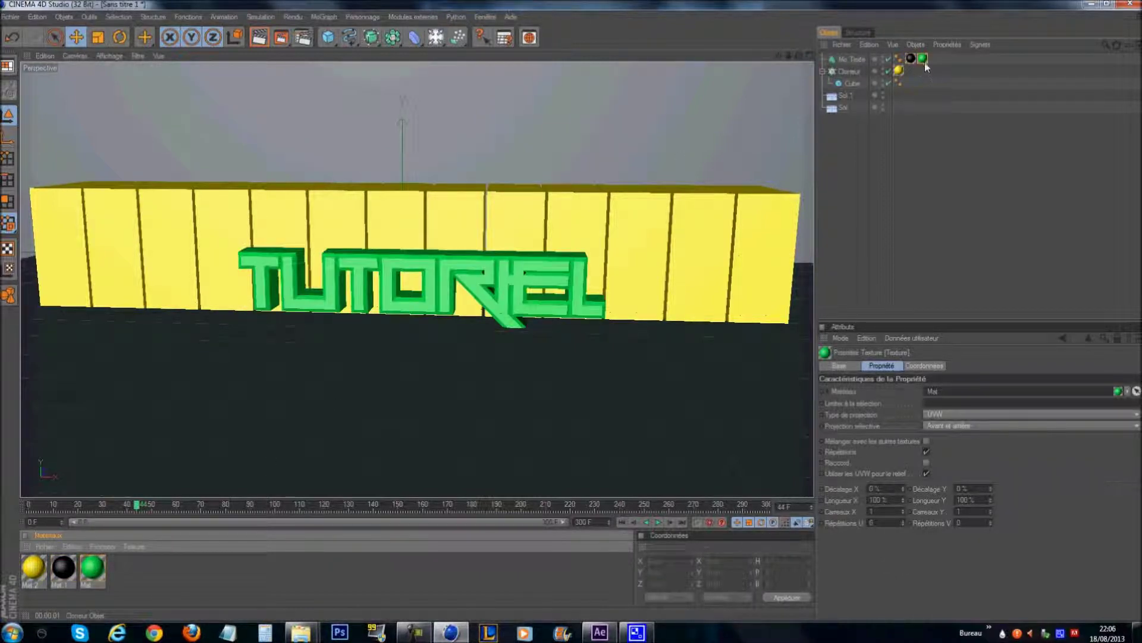
pyautogui.click(954, 399)
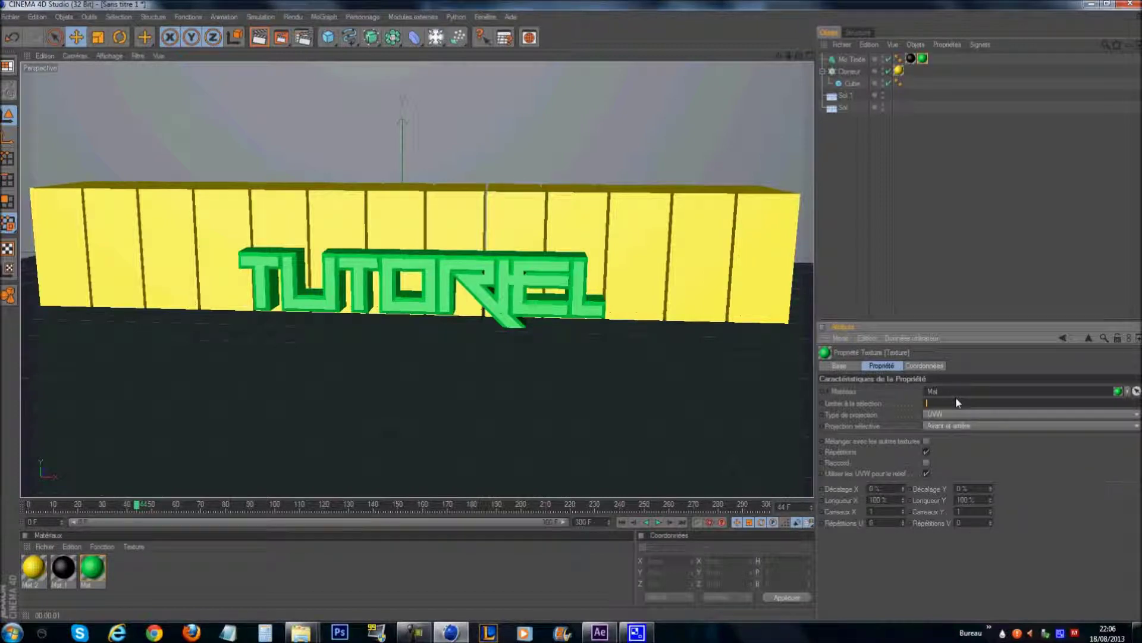
pyautogui.write('C1')
pyautogui.press('Return')
pyautogui.click(259, 37)
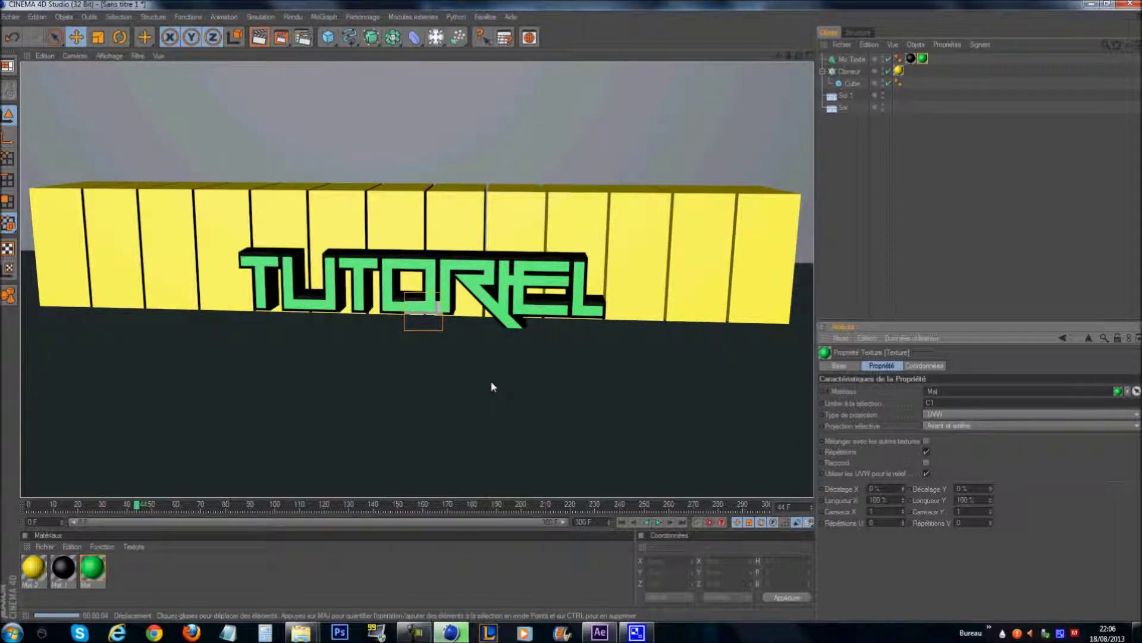
pyautogui.click(493, 386)
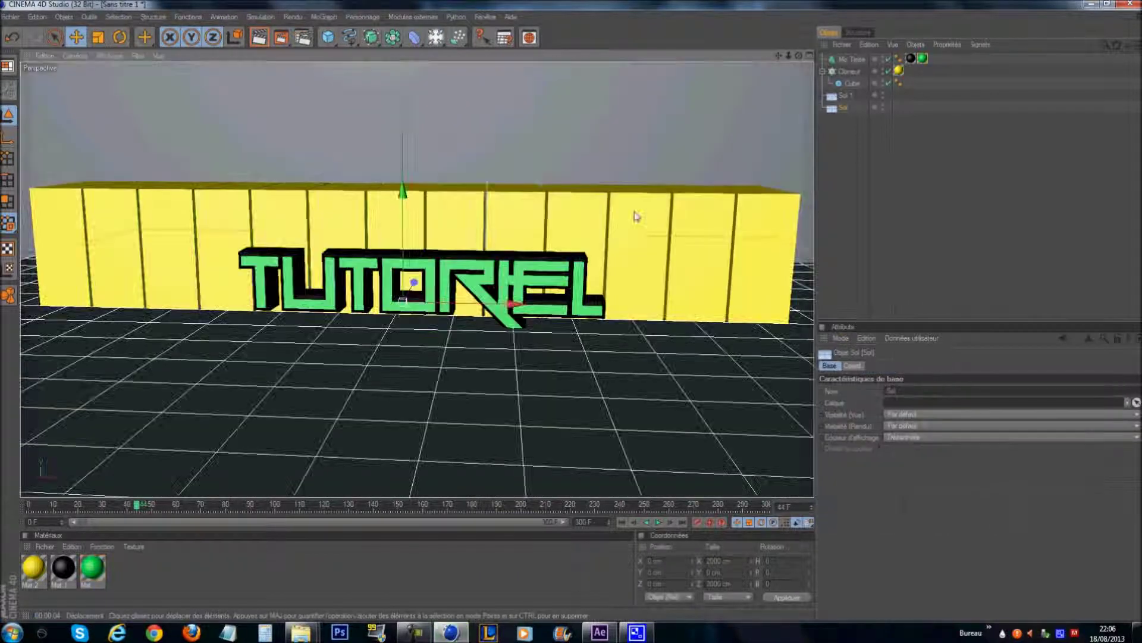
# Add a light, move it in front of the text to a Z position of about -295 cm, and render the view
pyautogui.click(867, 156)
pyautogui.moveTo(435, 38); pyautogui.dragTo(467, 46)
pyautogui.moveTo(415, 282); pyautogui.dragTo(392, 320)
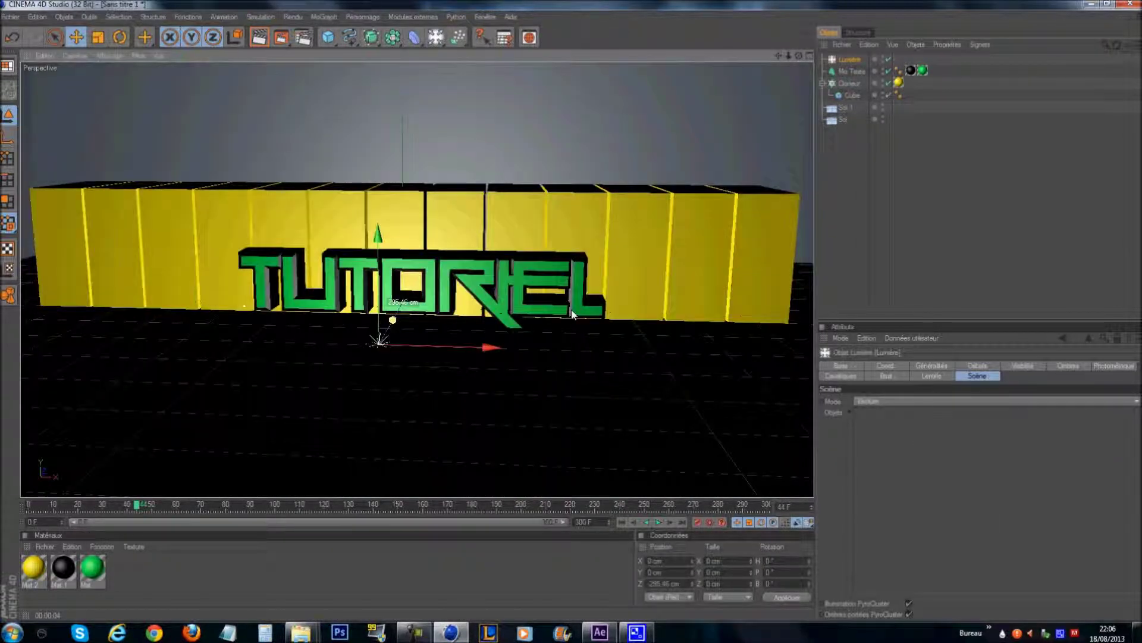
pyautogui.click(259, 40)
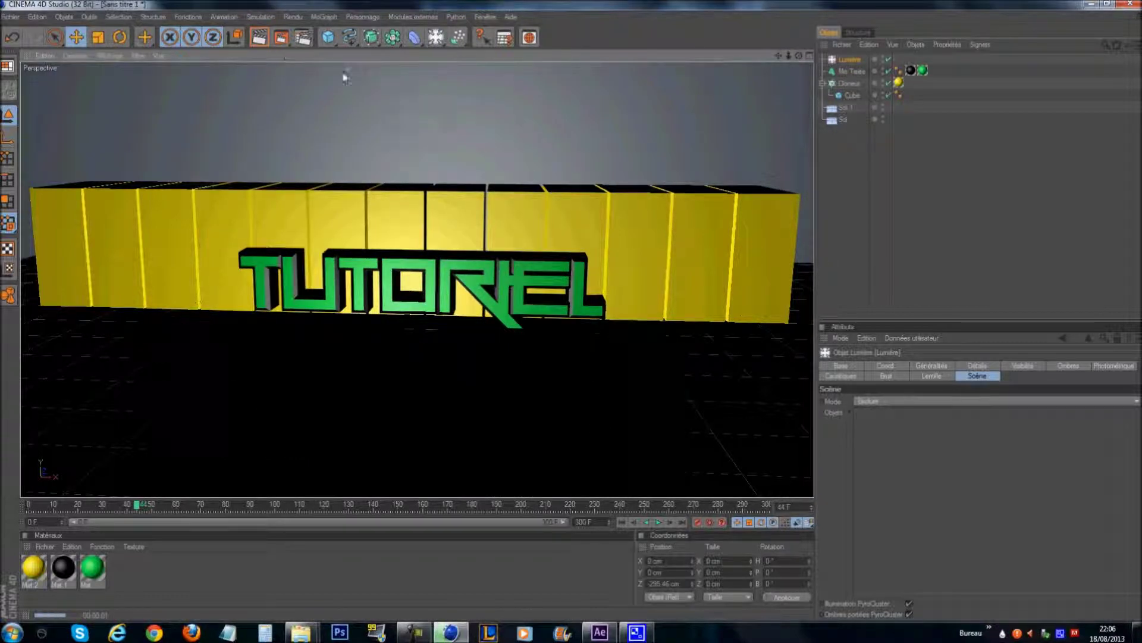
# Set the light's shadows to Masques d'ombres (ombres diffuses) and render the view
pyautogui.click(1068, 366)
pyautogui.click(926, 401)
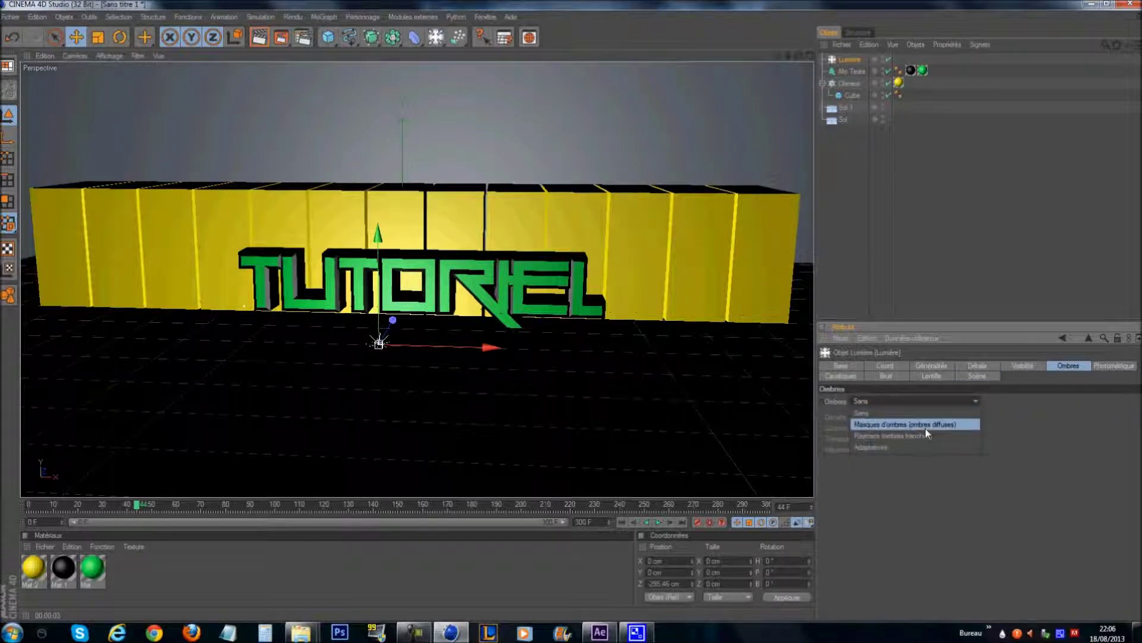
pyautogui.click(926, 425)
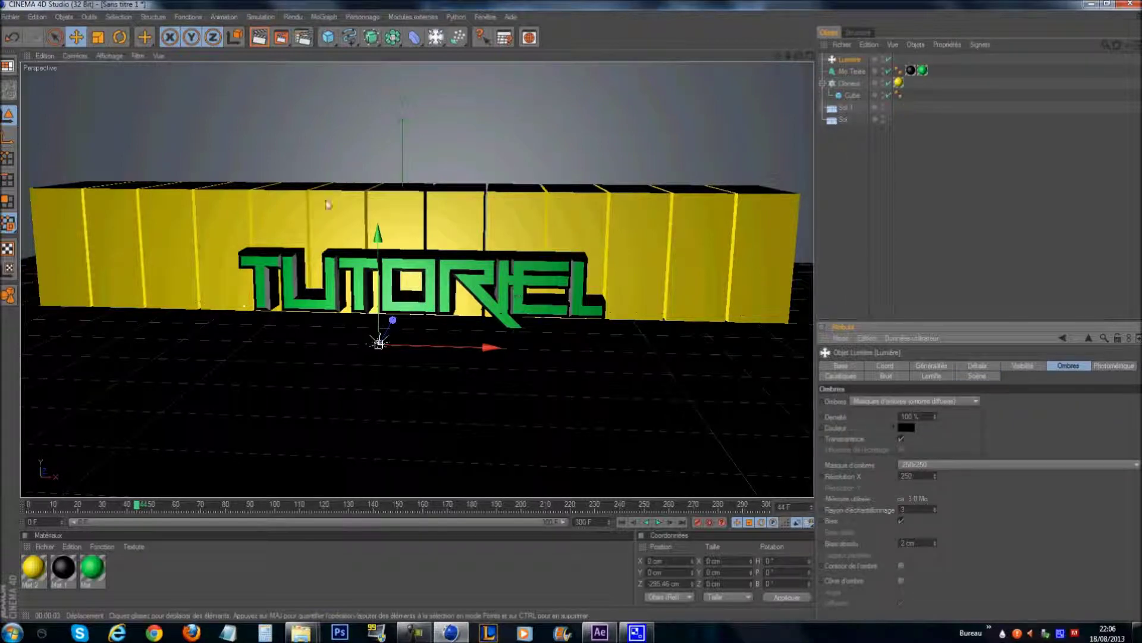
pyautogui.click(260, 37)
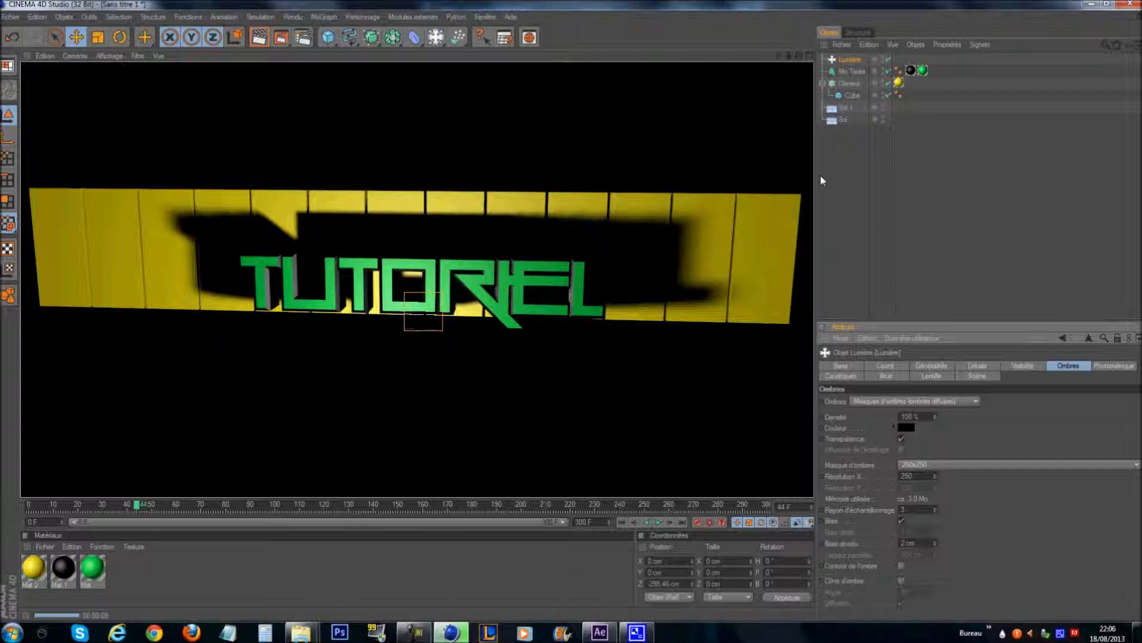
# Duplicate the light and raise the copy above the row of cubes, close to the cubes in depth
pyautogui.click(844, 61)
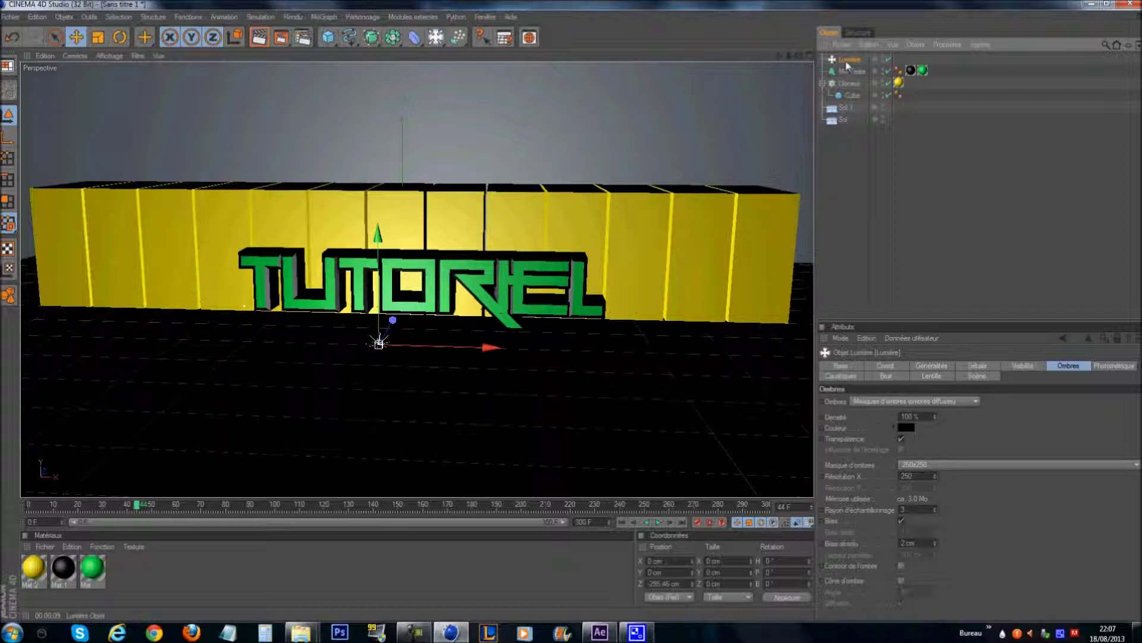
pyautogui.hotkey('ctrl', 'c')
pyautogui.hotkey('ctrl', 'v')
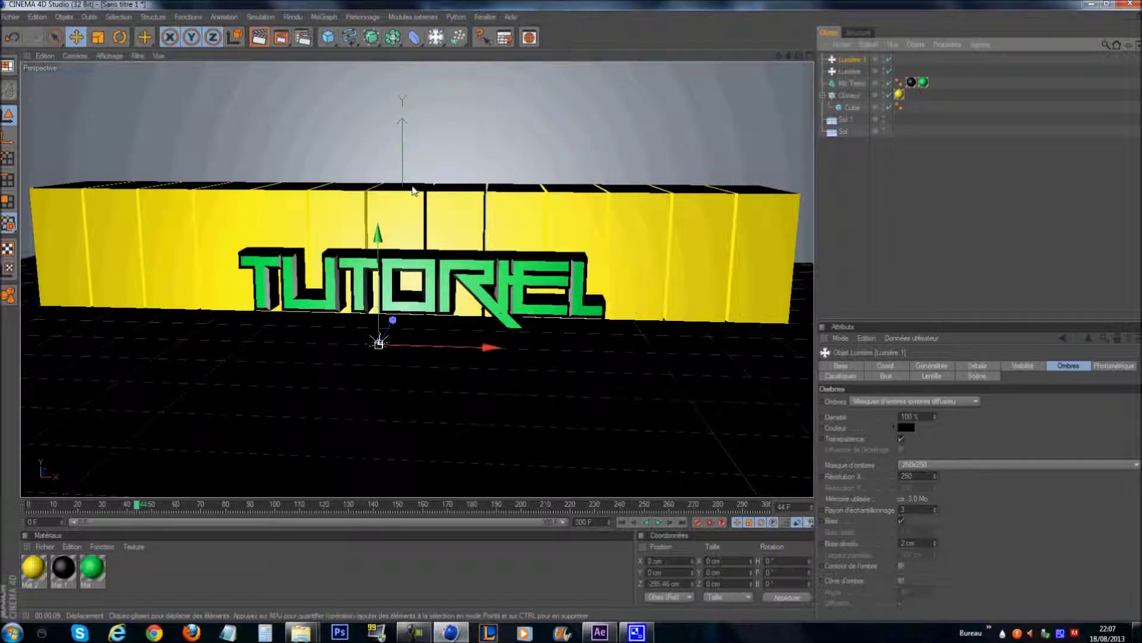
pyautogui.moveTo(378, 235); pyautogui.dragTo(572, 291)
pyautogui.moveTo(392, 153); pyautogui.dragTo(574, 315)
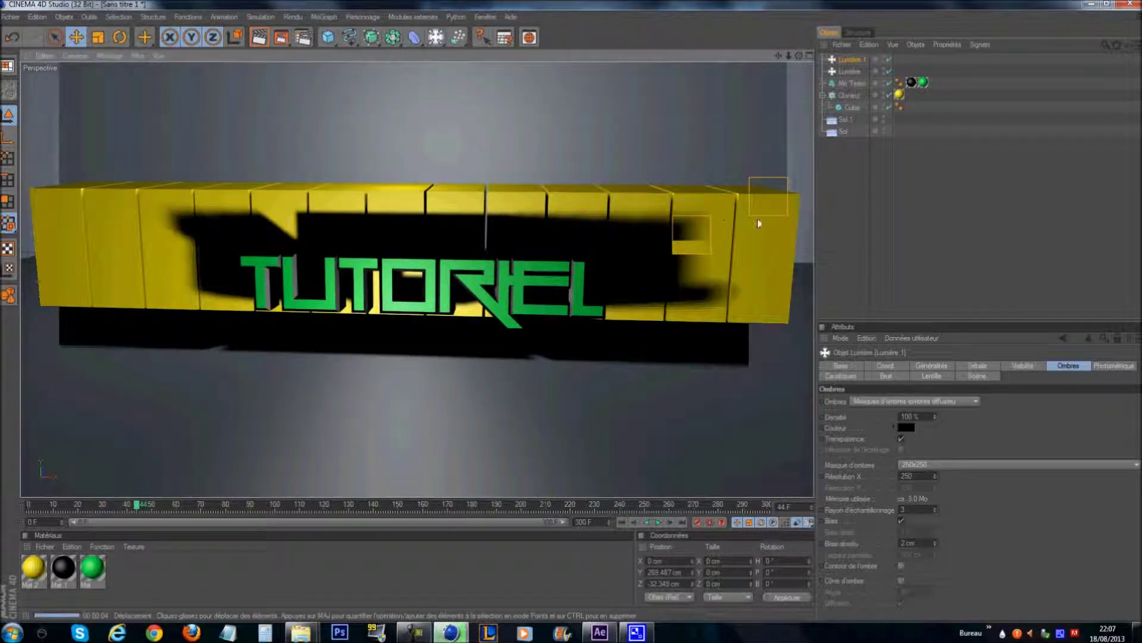
# Bring the second light forward to a Z position of about -130 cm and render the view
pyautogui.click(843, 62)
pyautogui.moveTo(564, 318); pyautogui.dragTo(564, 317)
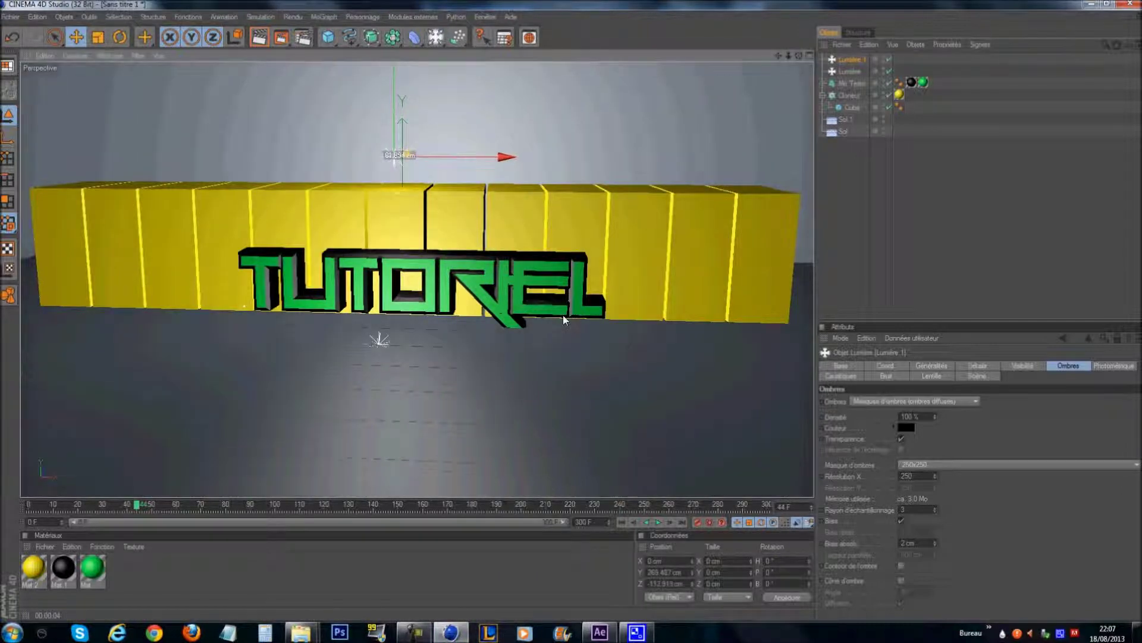
pyautogui.click(259, 37)
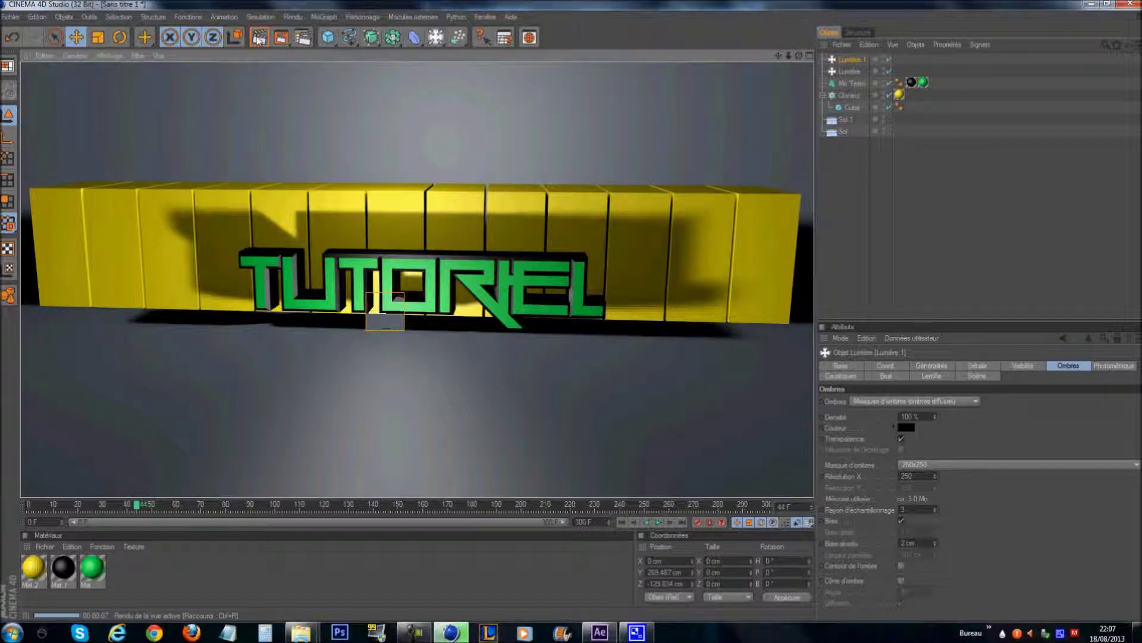
pyautogui.moveTo(799, 55); pyautogui.dragTo(571, 309)
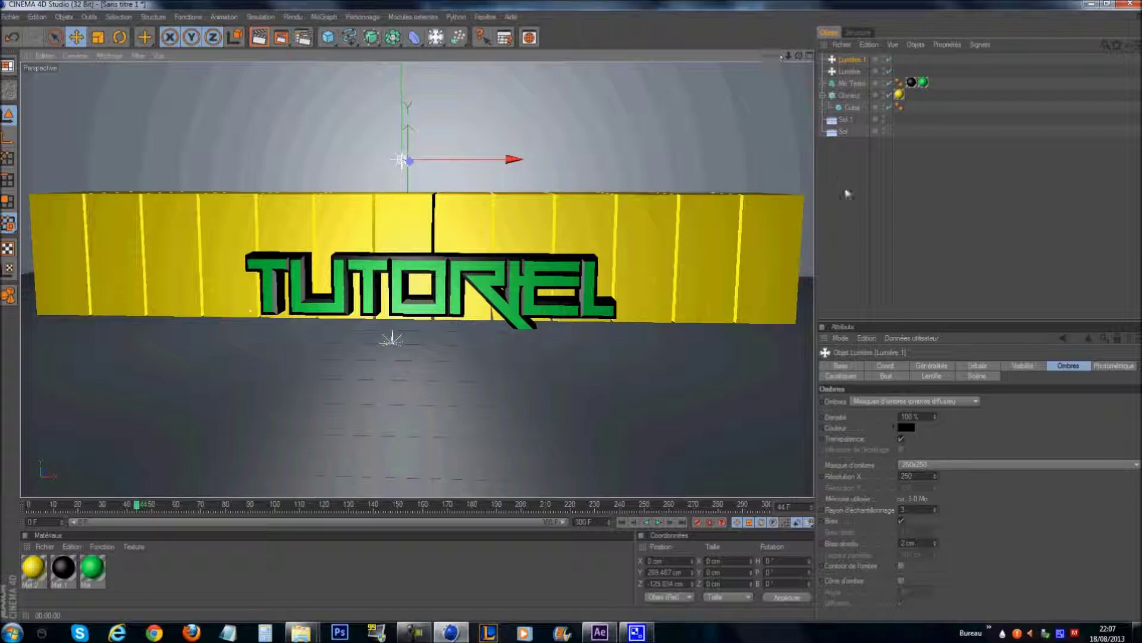
# Set the render output to the HDV/HDTV 720 29.97 preset with the frame range on Toutes les images
pyautogui.click(296, 39)
pyautogui.click(114, 46)
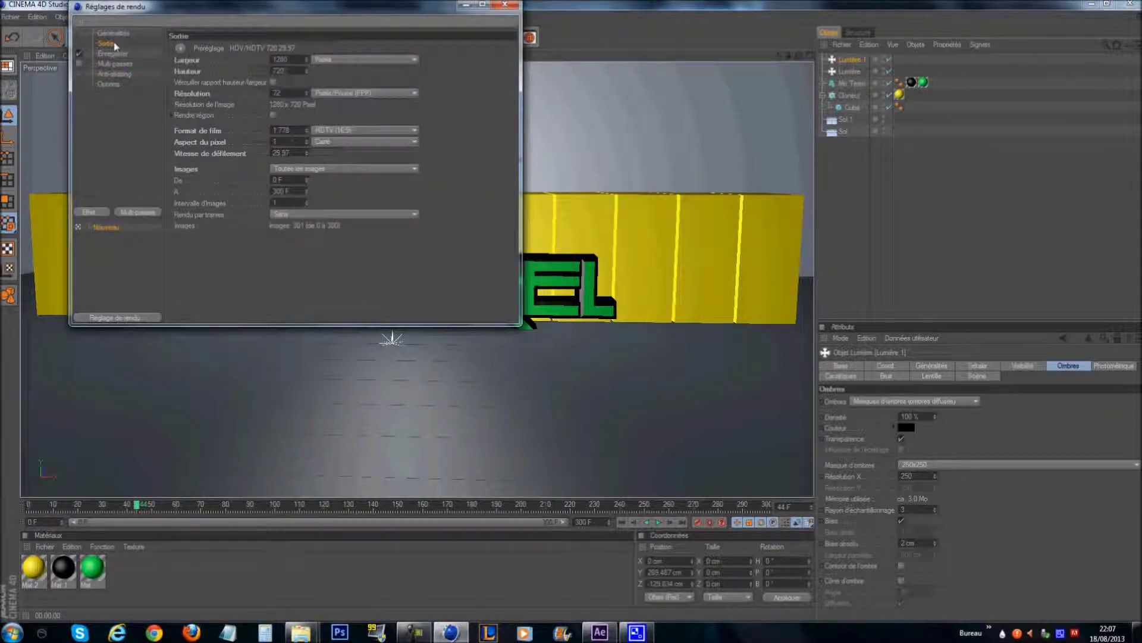
pyautogui.click(181, 47)
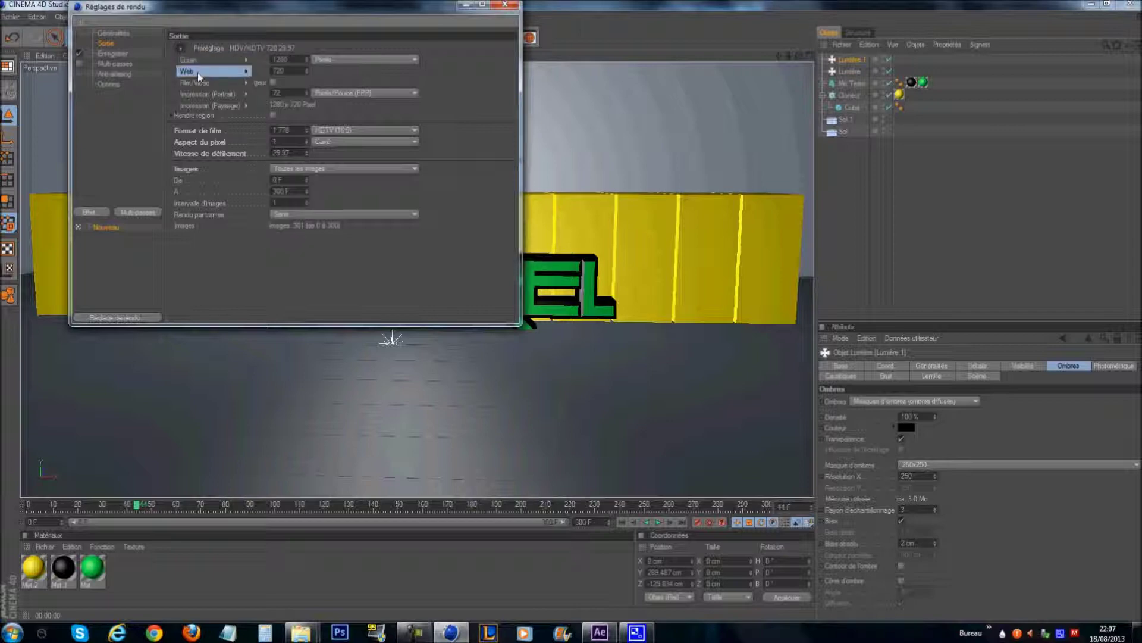
pyautogui.moveTo(208, 83)
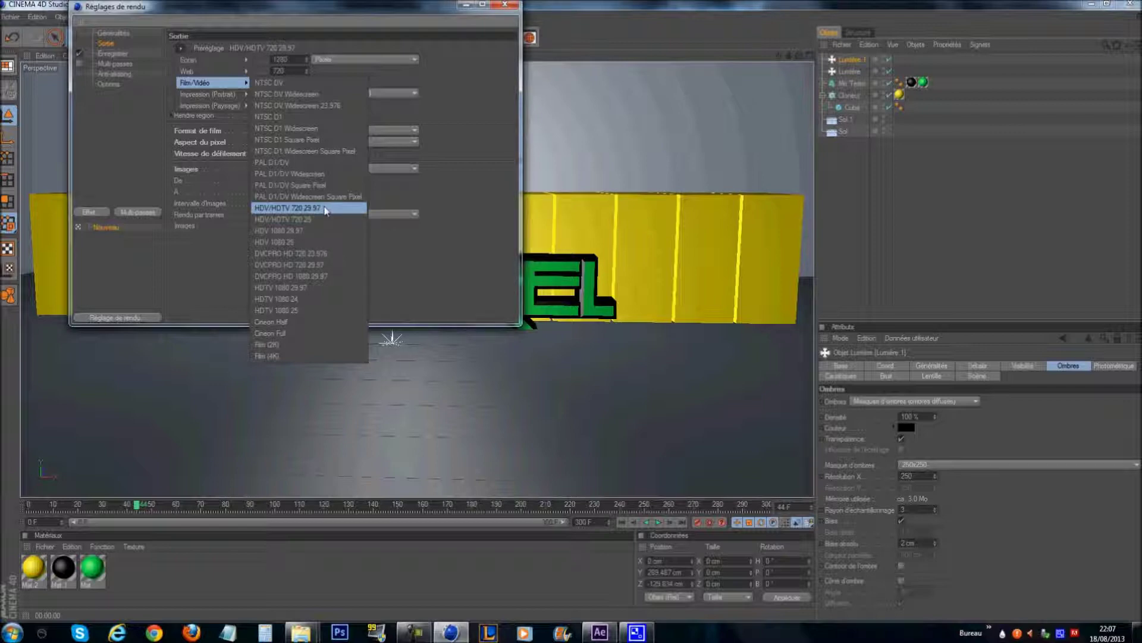
pyautogui.click(326, 209)
pyautogui.click(315, 171)
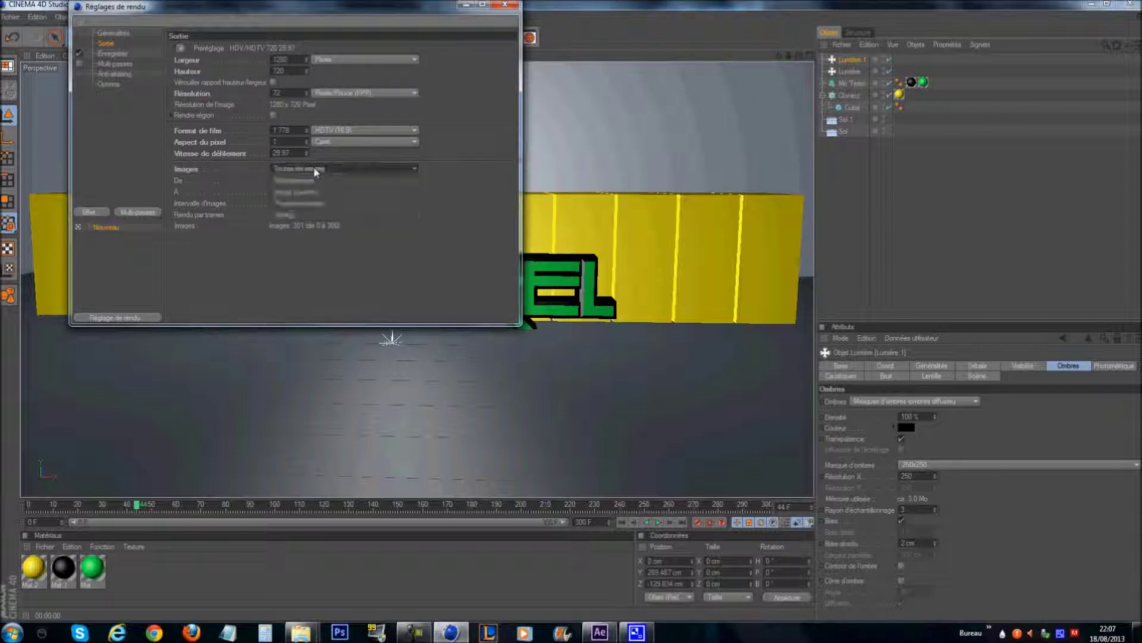
# Review the render's save settings, checking the output file location and the Film AVI format
pyautogui.click(109, 54)
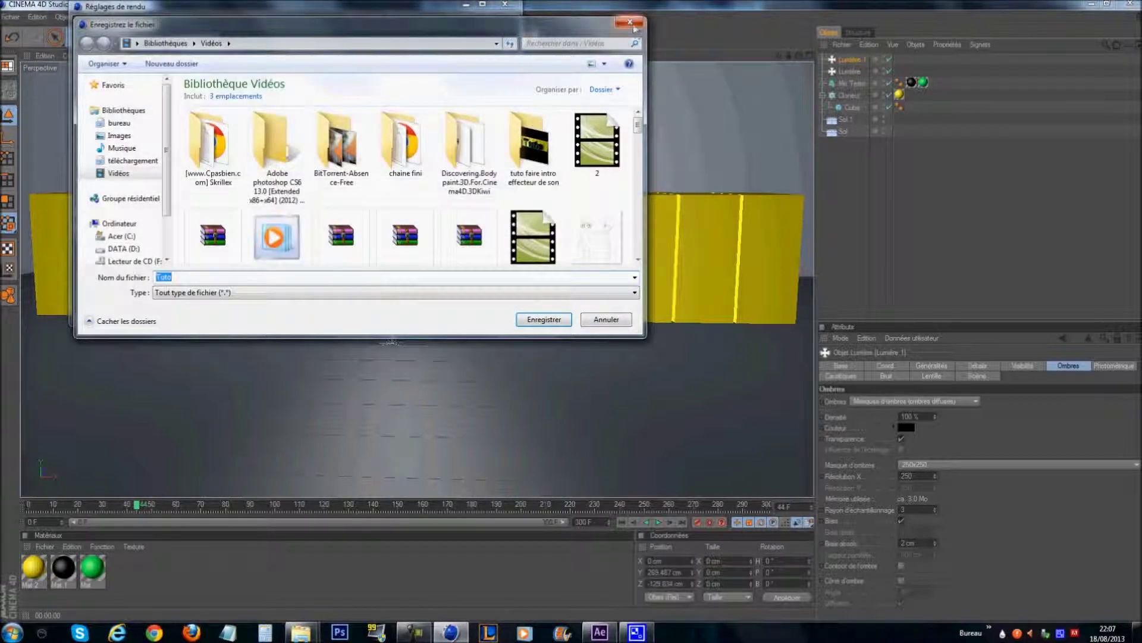
pyautogui.press('Escape')
pyautogui.click(288, 81)
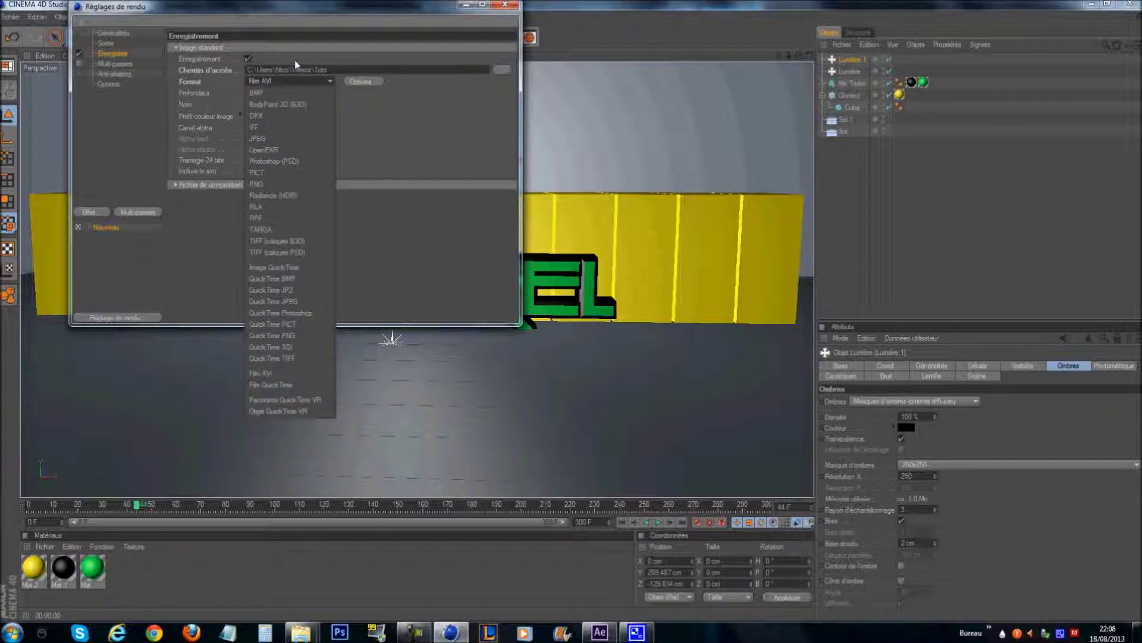
pyautogui.click(305, 80)
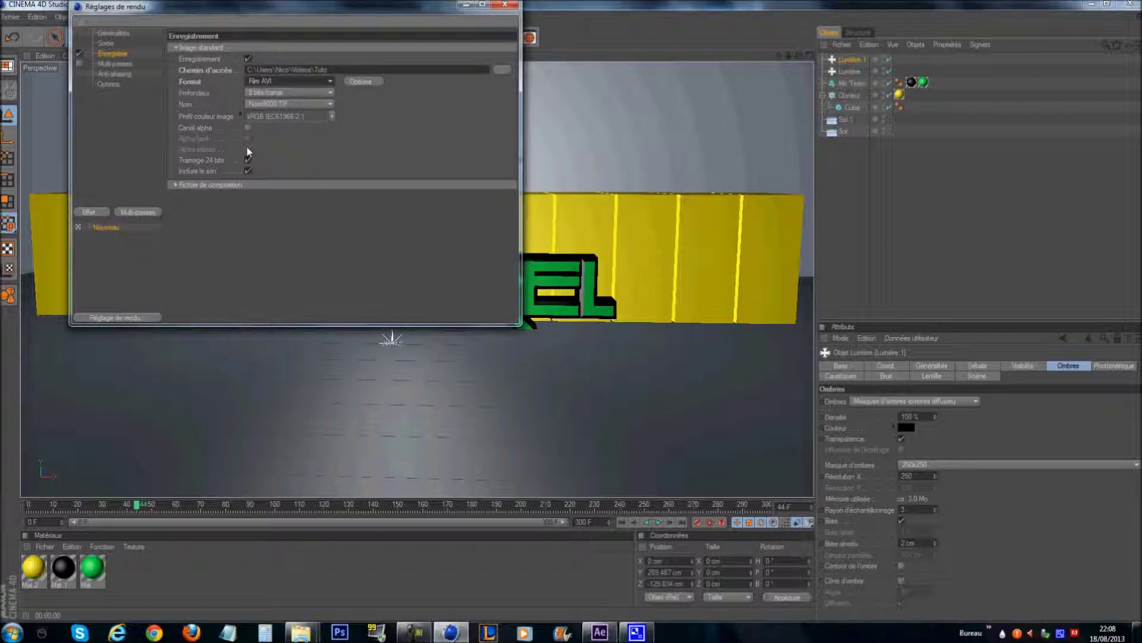
# Review the anti-aliasing mode and maximum level options, and close the render settings
pyautogui.click(131, 64)
pyautogui.click(128, 75)
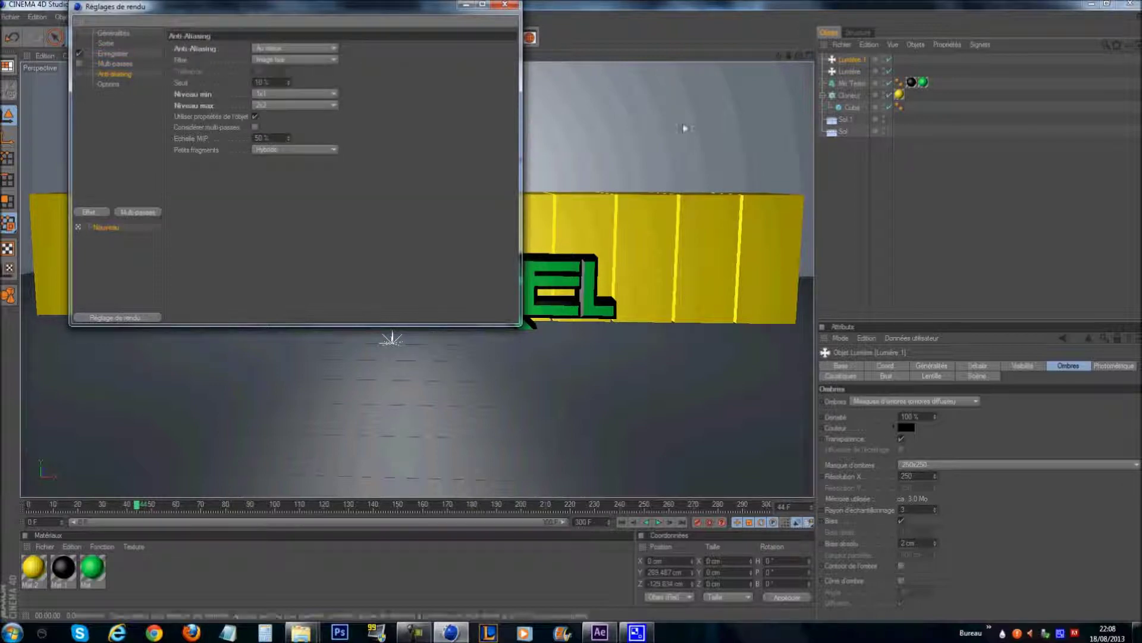
pyautogui.click(286, 53)
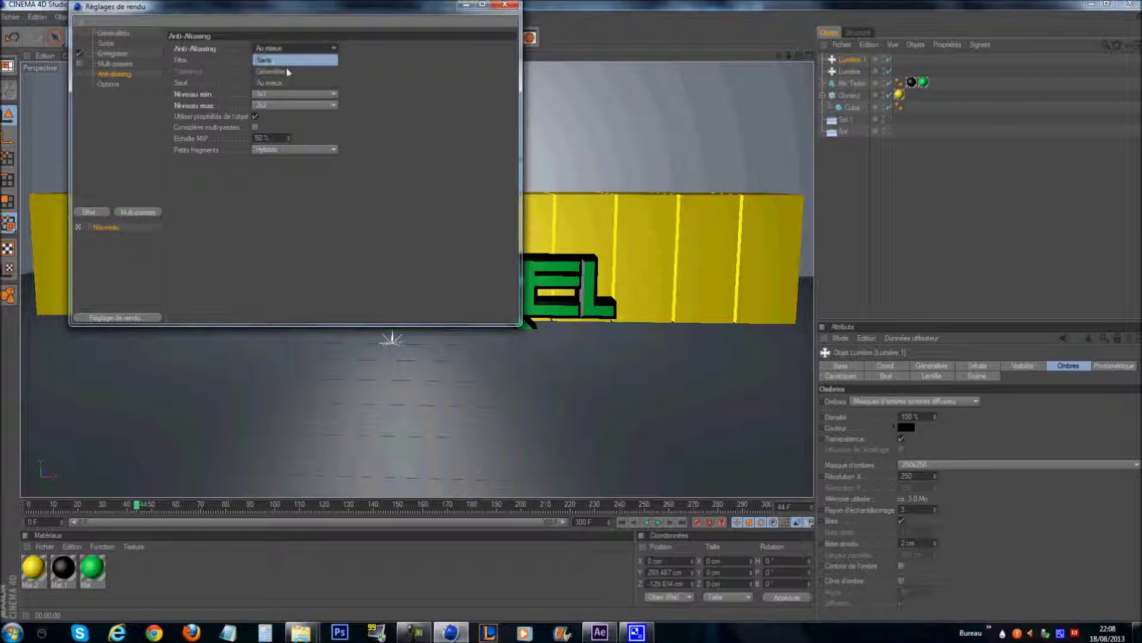
pyautogui.click(293, 91)
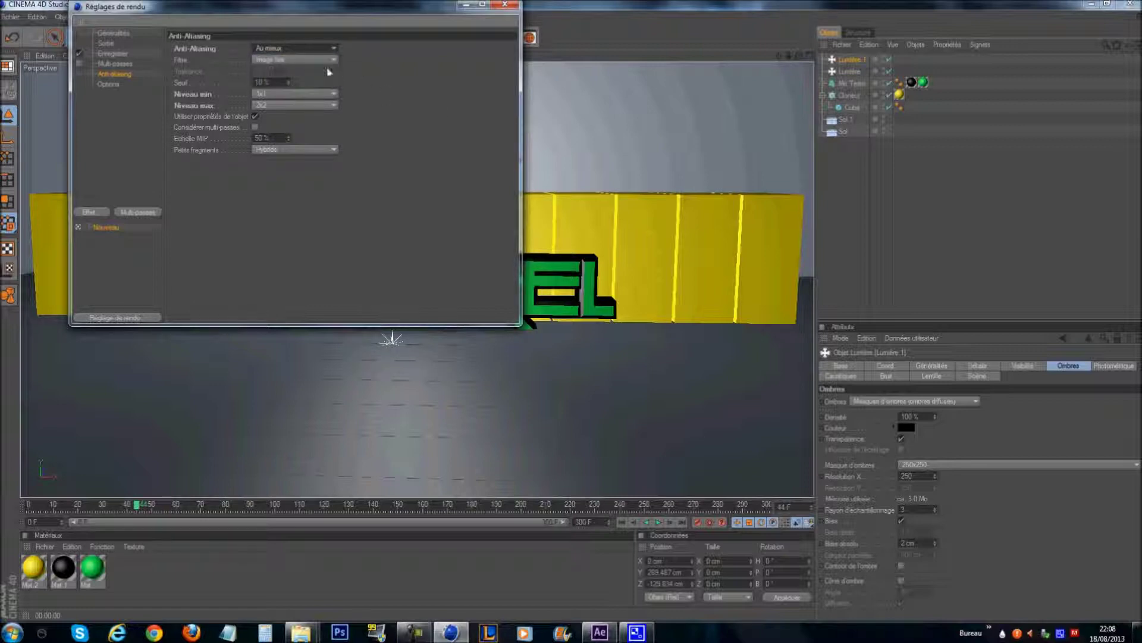
pyautogui.click(279, 105)
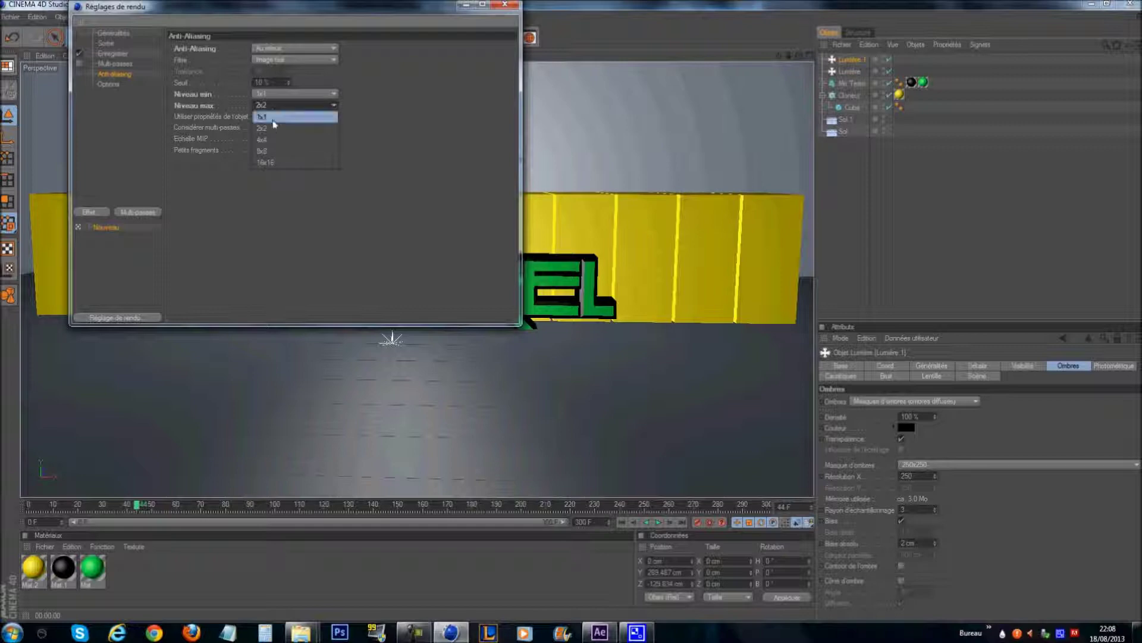
pyautogui.click(355, 114)
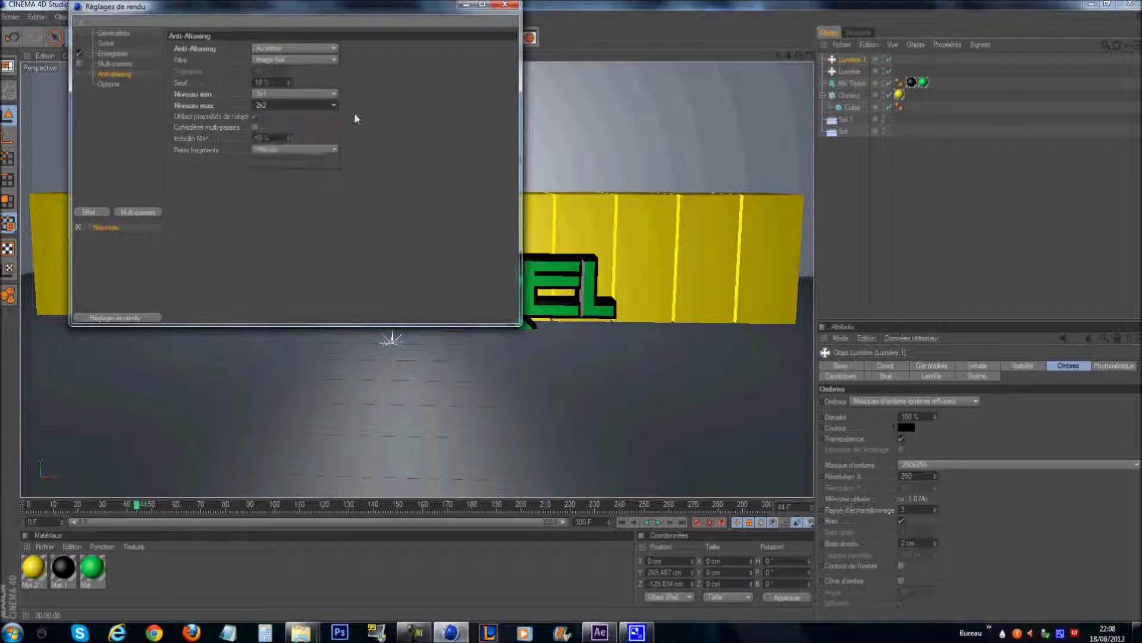
pyautogui.click(505, 5)
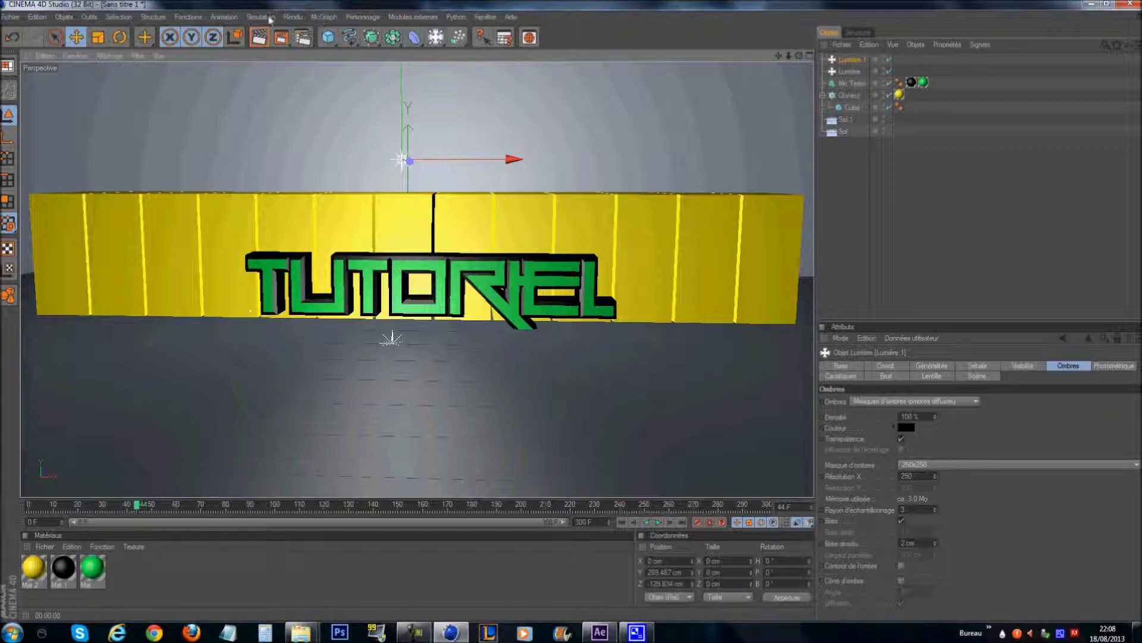
# Add a MoGraph audio effector and duplicate it
pyautogui.click(325, 17)
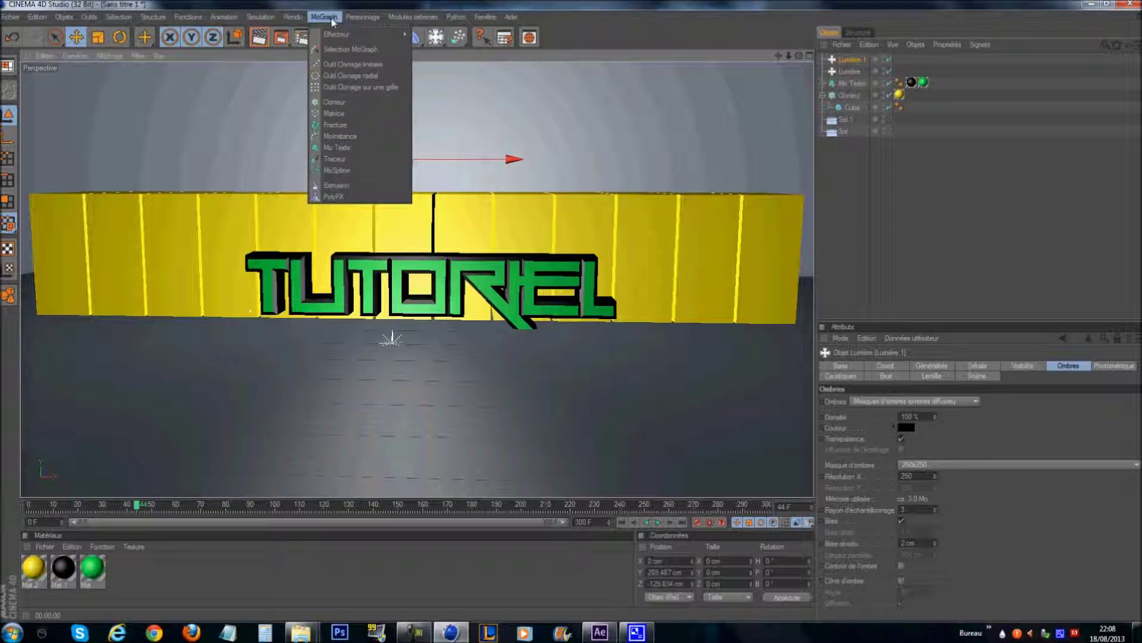
pyautogui.moveTo(337, 35)
pyautogui.click(452, 133)
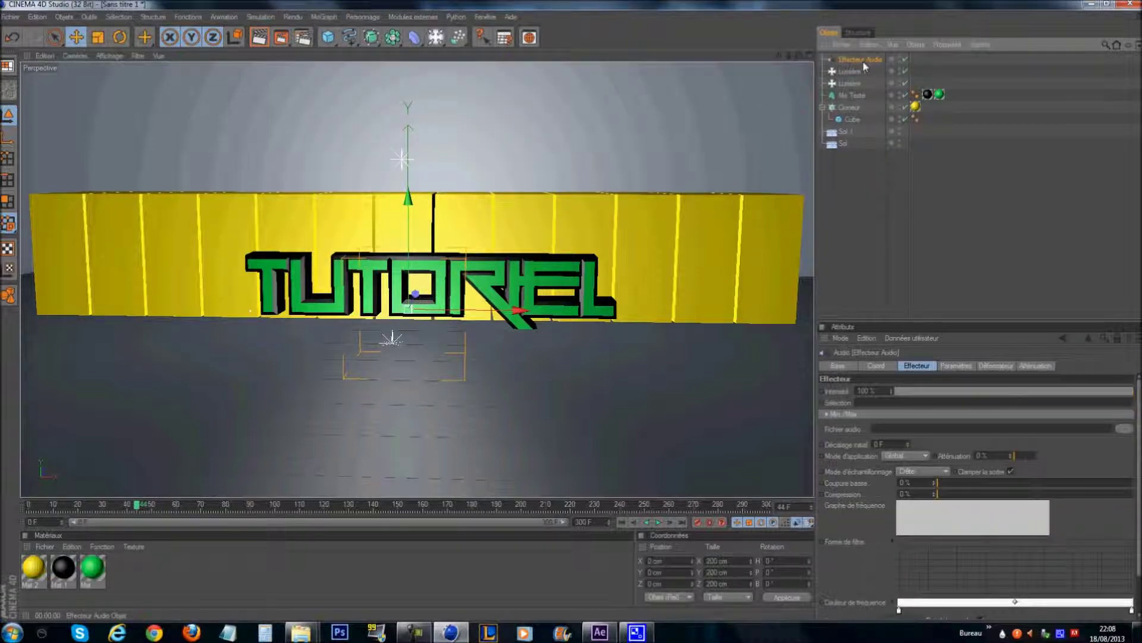
pyautogui.hotkey('ctrl', 'v')
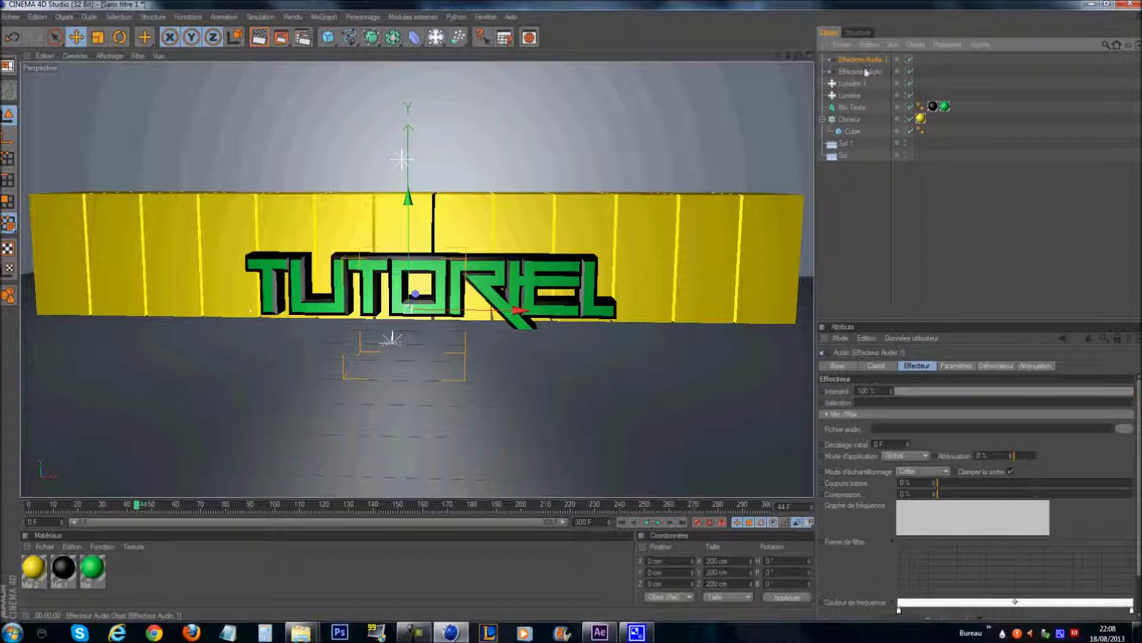
# Assign the first audio effector to the cloner's list of effectors, keeping it outside the cloner's hierarchy
pyautogui.moveTo(855, 119); pyautogui.dragTo(855, 120)
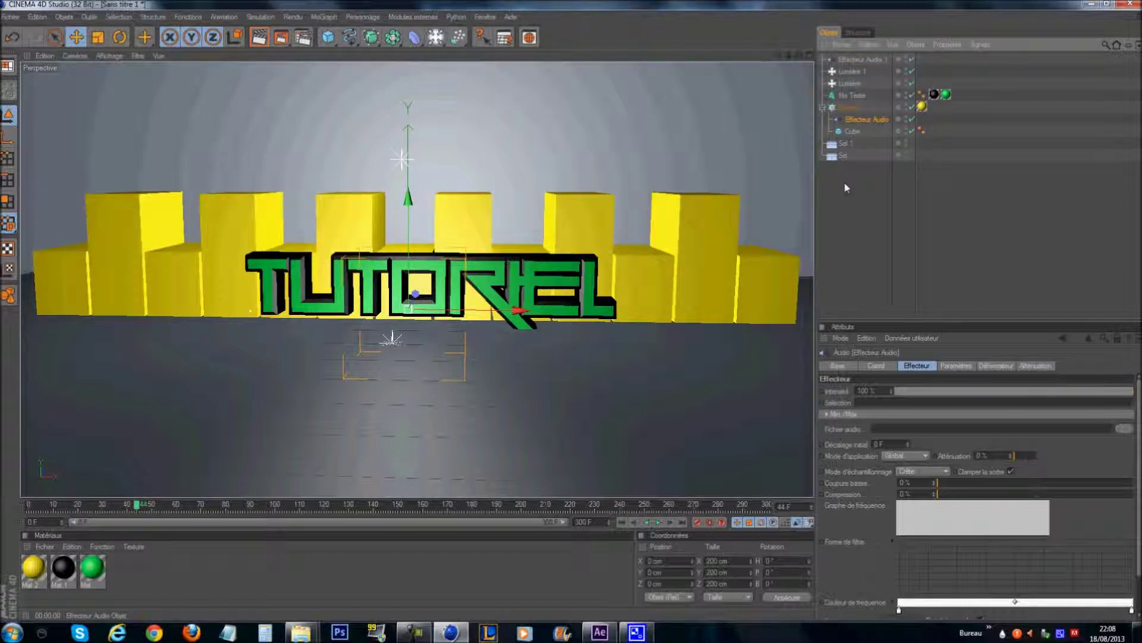
pyautogui.hotkey('ctrl', 'z')
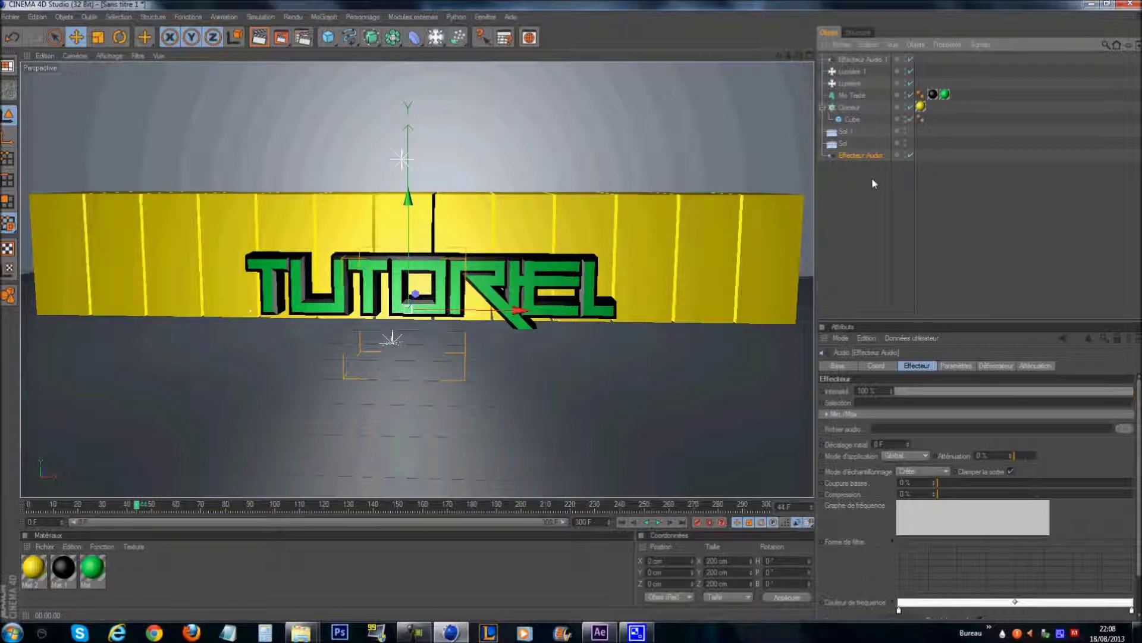
pyautogui.click(849, 107)
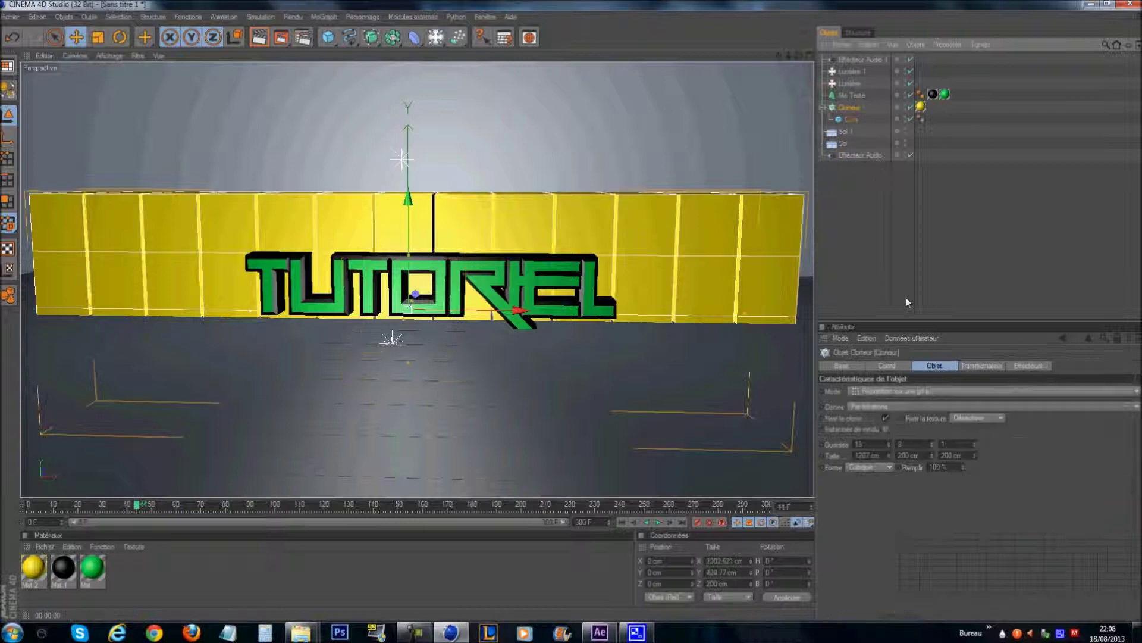
pyautogui.click(1035, 366)
pyautogui.moveTo(857, 155); pyautogui.dragTo(942, 448)
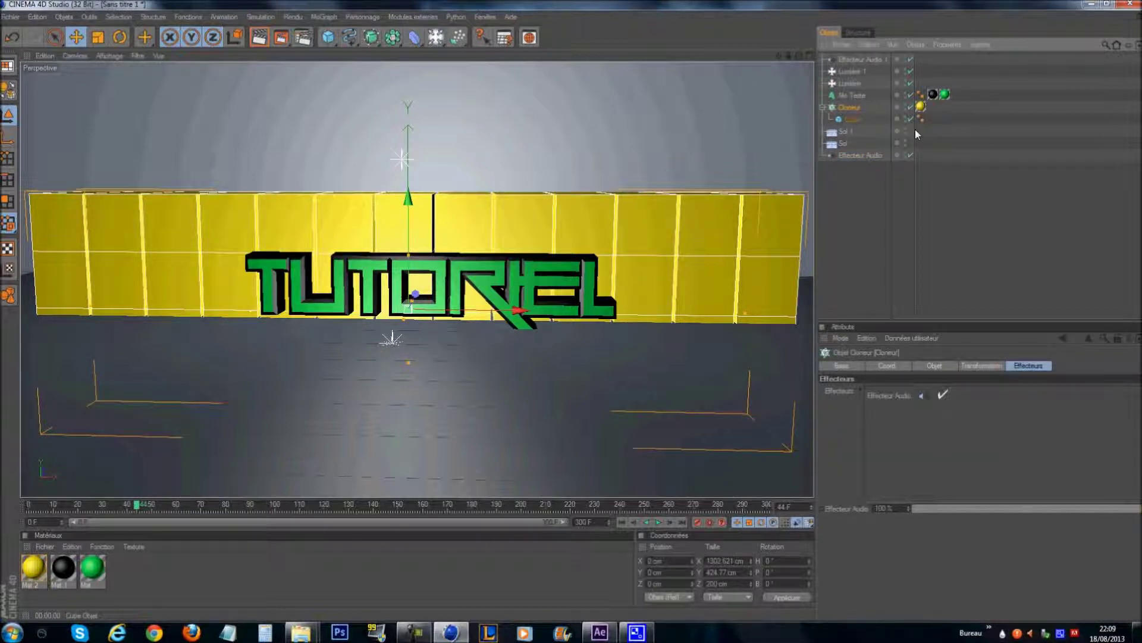
# Assign the second audio effector to the letter effects of the Mo Texte object
pyautogui.click(852, 95)
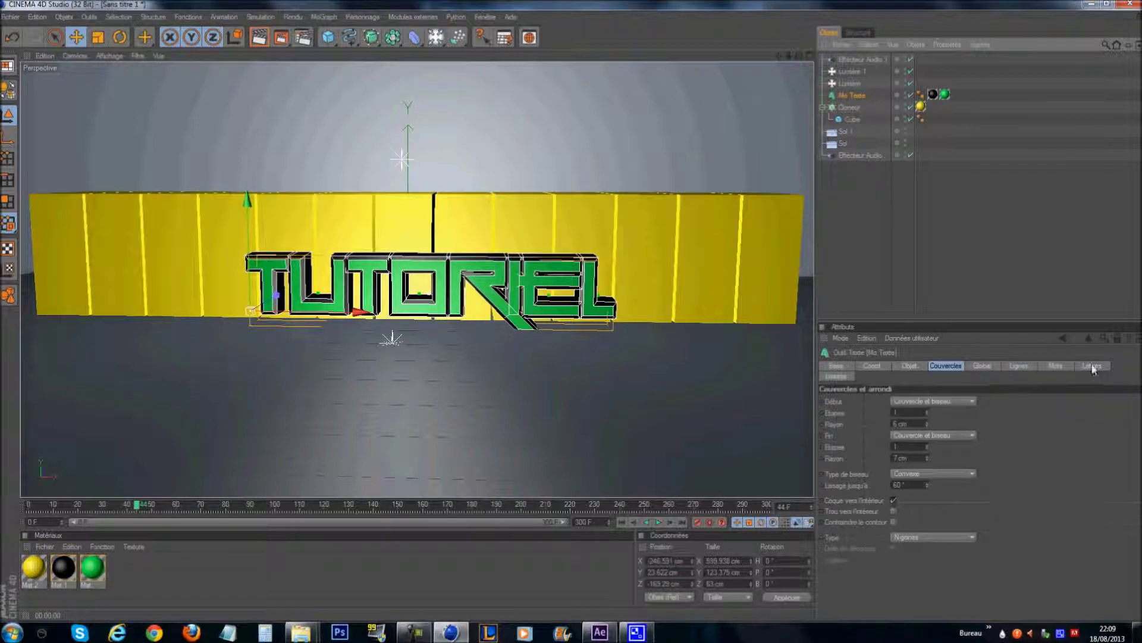
pyautogui.click(1092, 366)
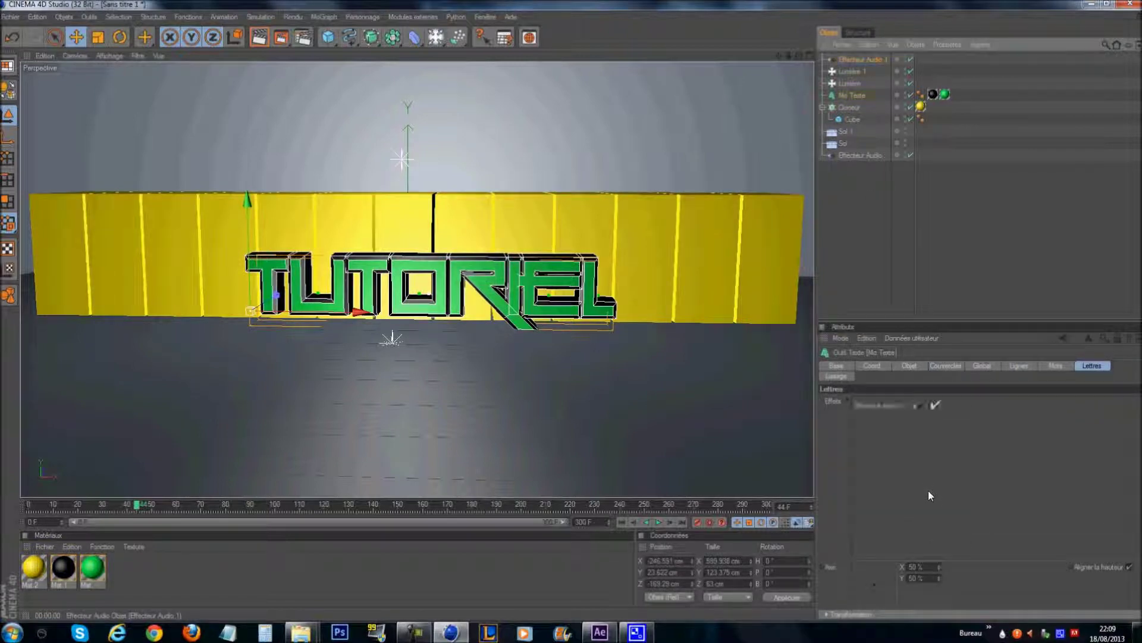
pyautogui.moveTo(931, 495); pyautogui.dragTo(931, 496)
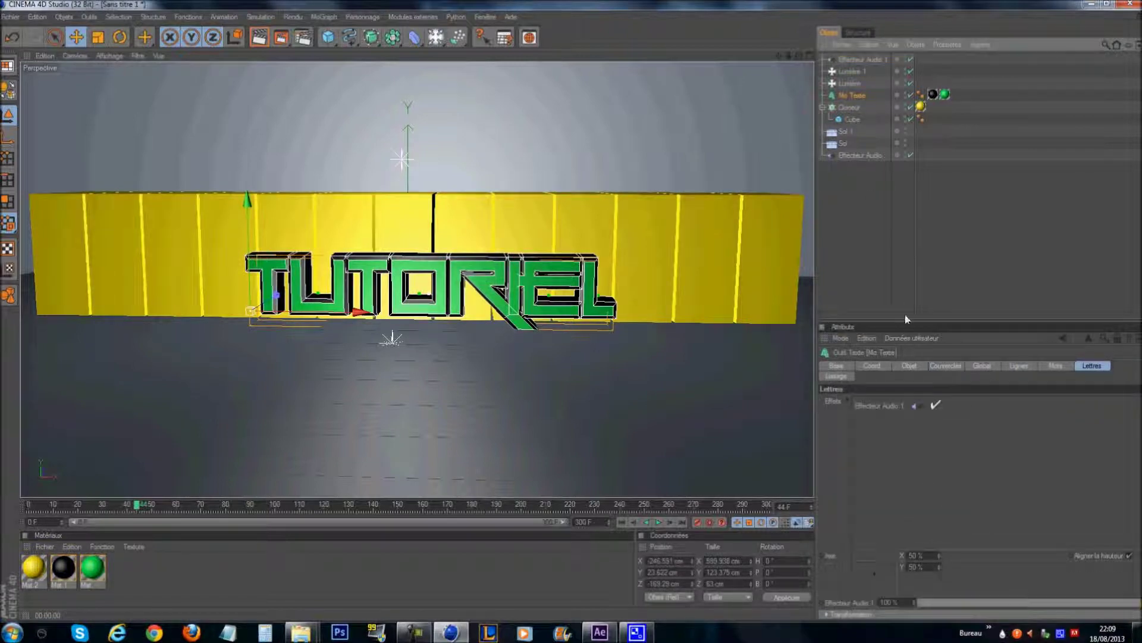
# Select the Effecteur Audio 1 object, switch to the Chrome browser and open google.fr
pyautogui.click(862, 60)
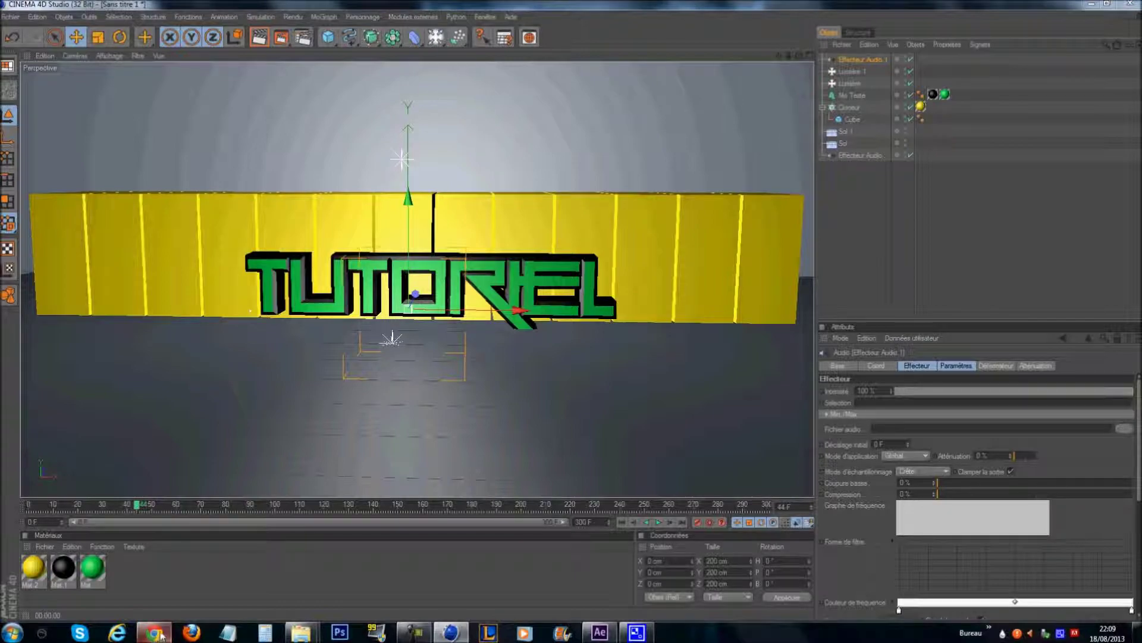
pyautogui.click(165, 632)
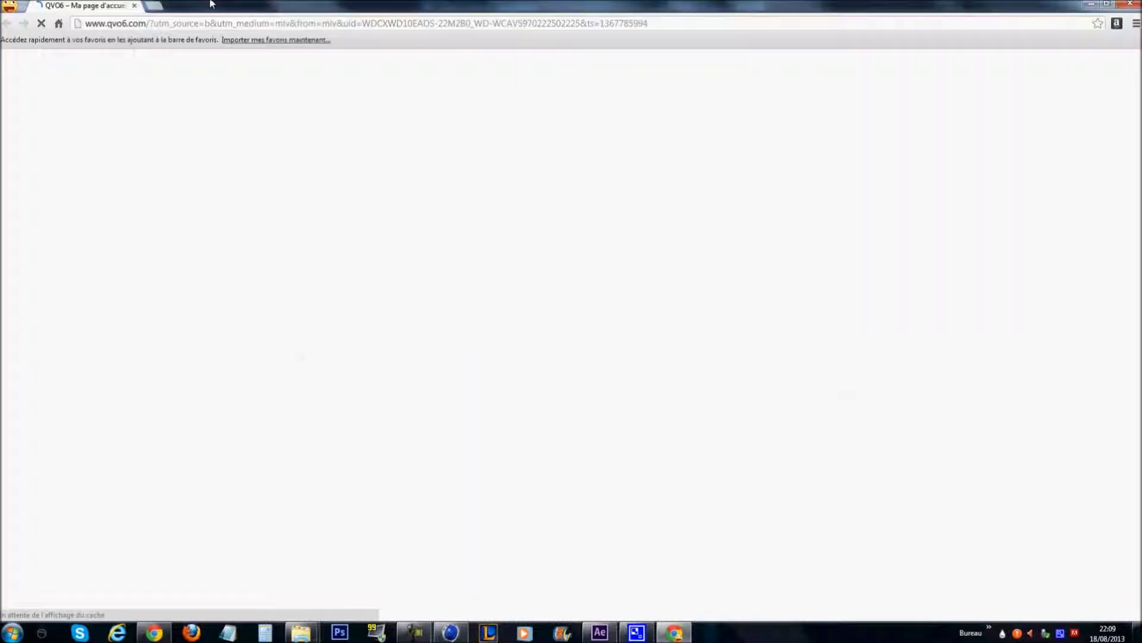
pyautogui.click(667, 24)
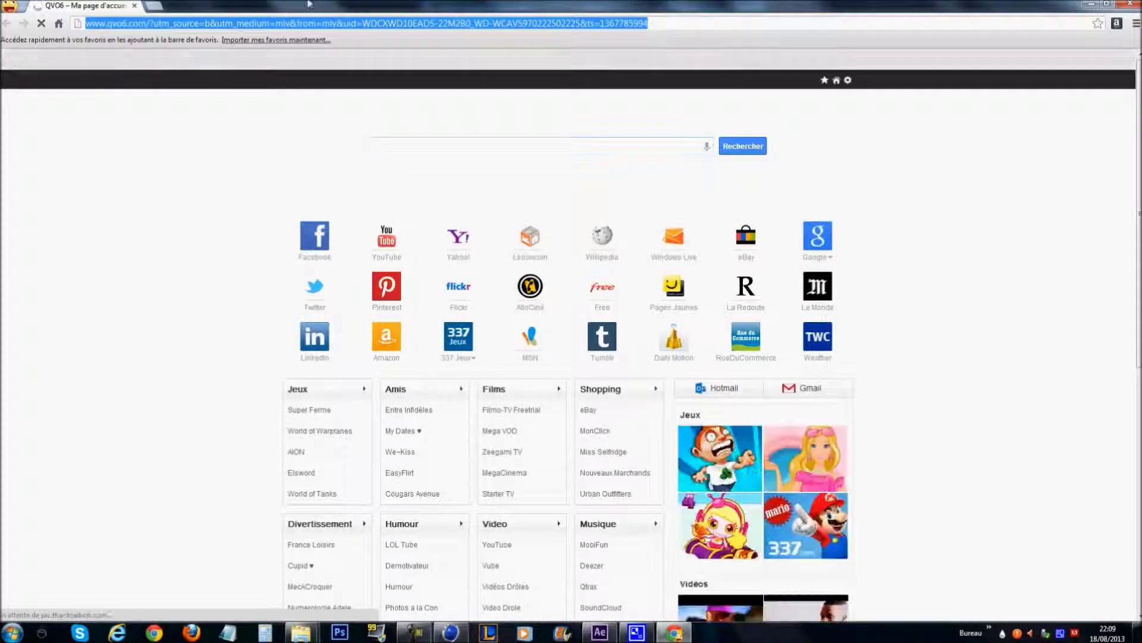
pyautogui.click(1131, 4)
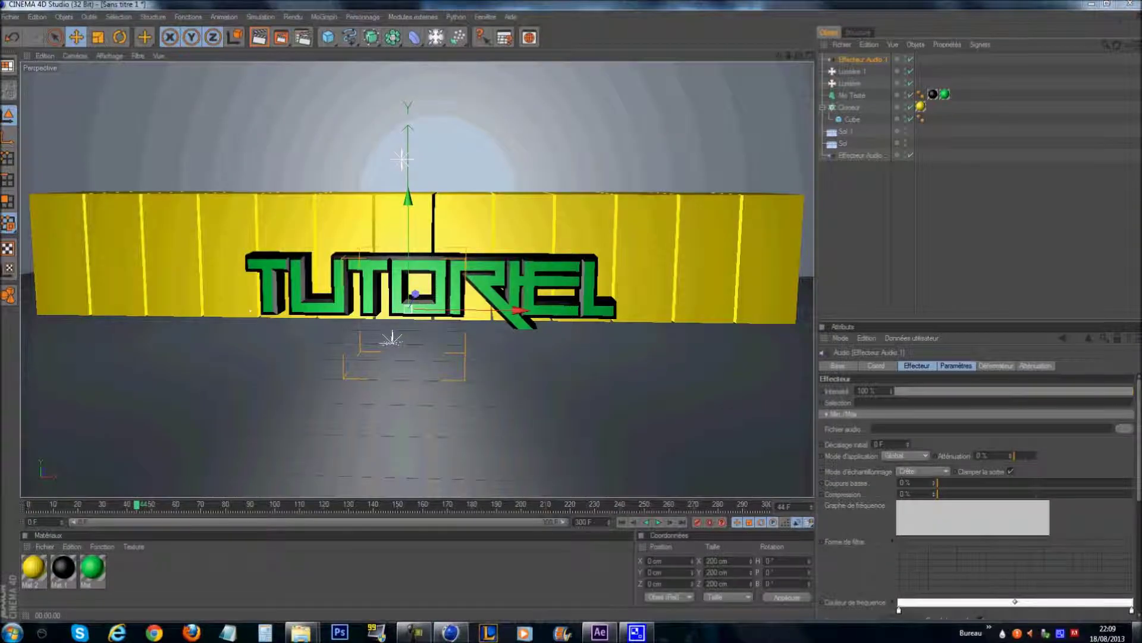
pyautogui.click(1138, 632)
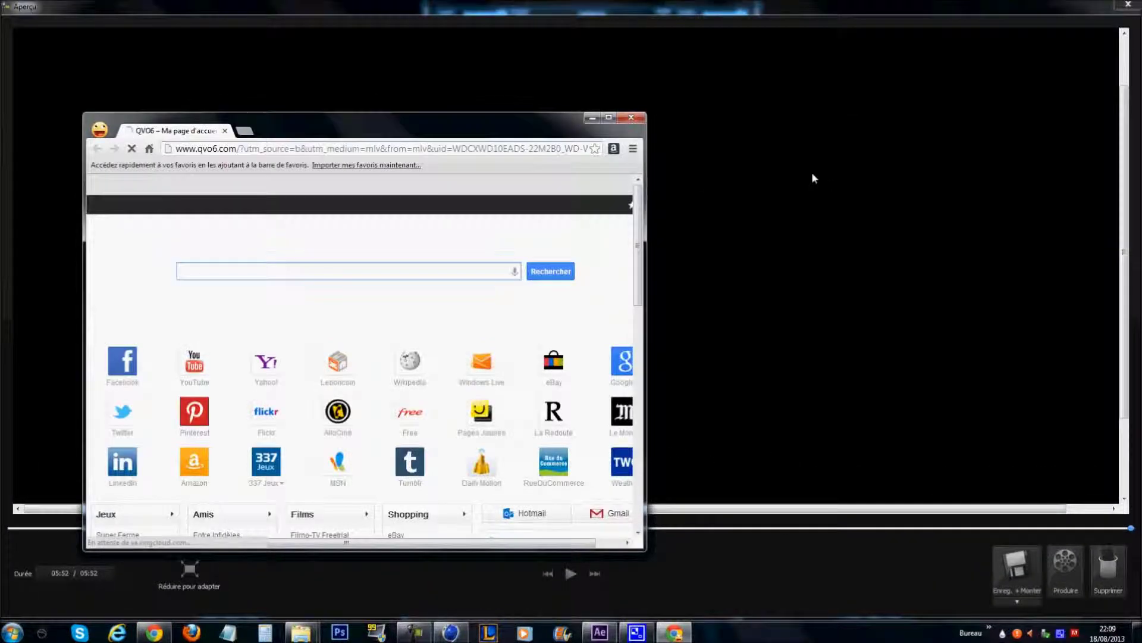
pyautogui.click(609, 117)
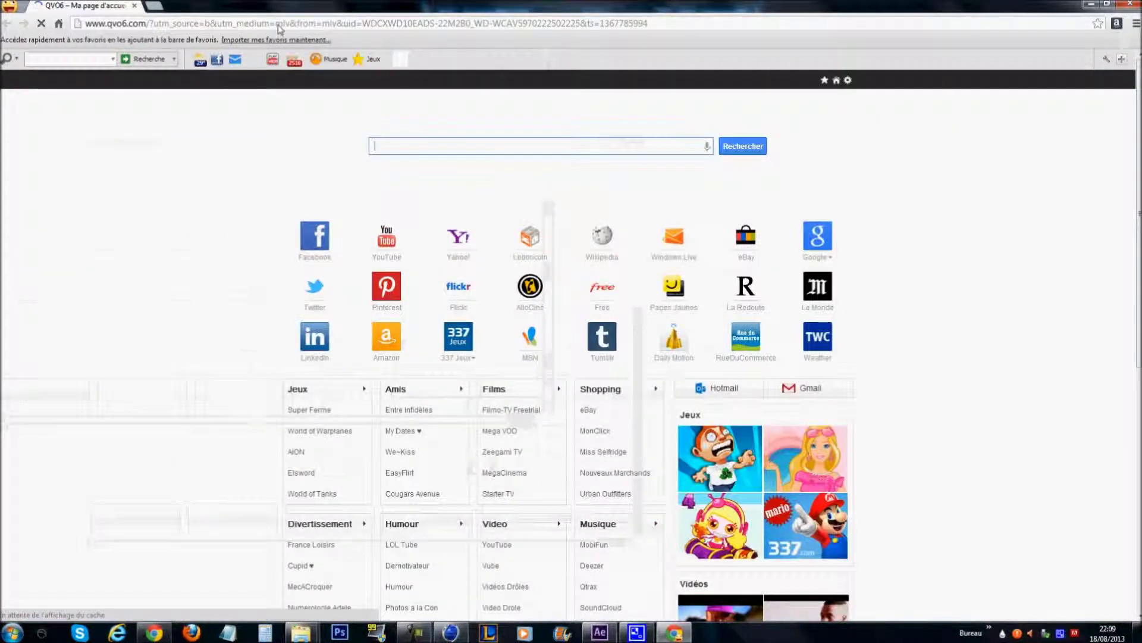
pyautogui.click(279, 25)
pyautogui.write('google.fr')
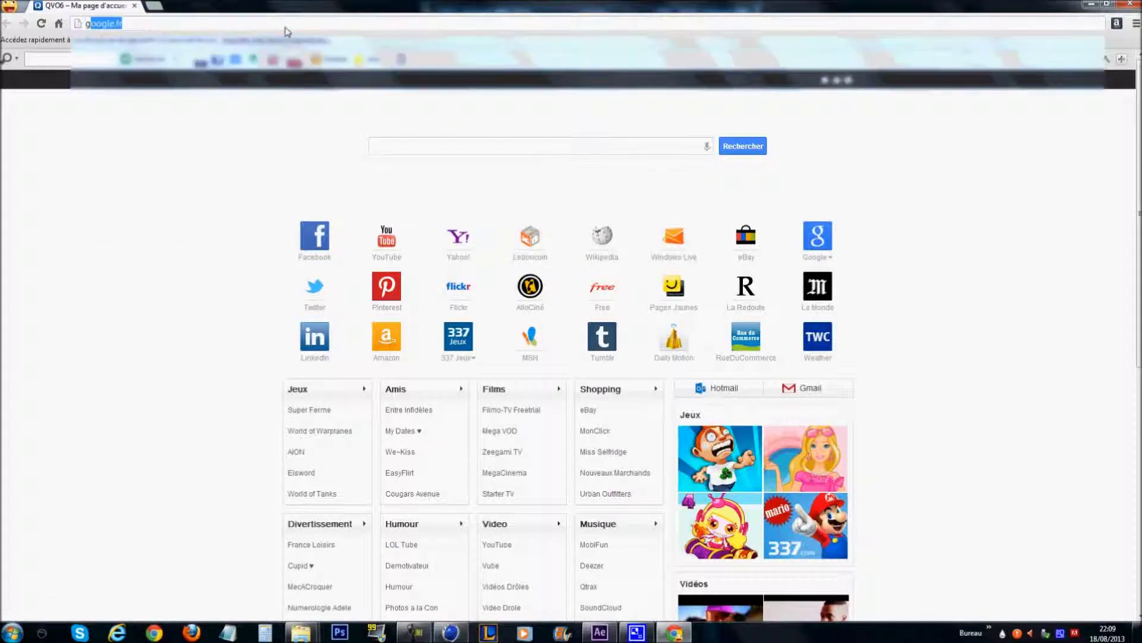
pyautogui.press('Return')
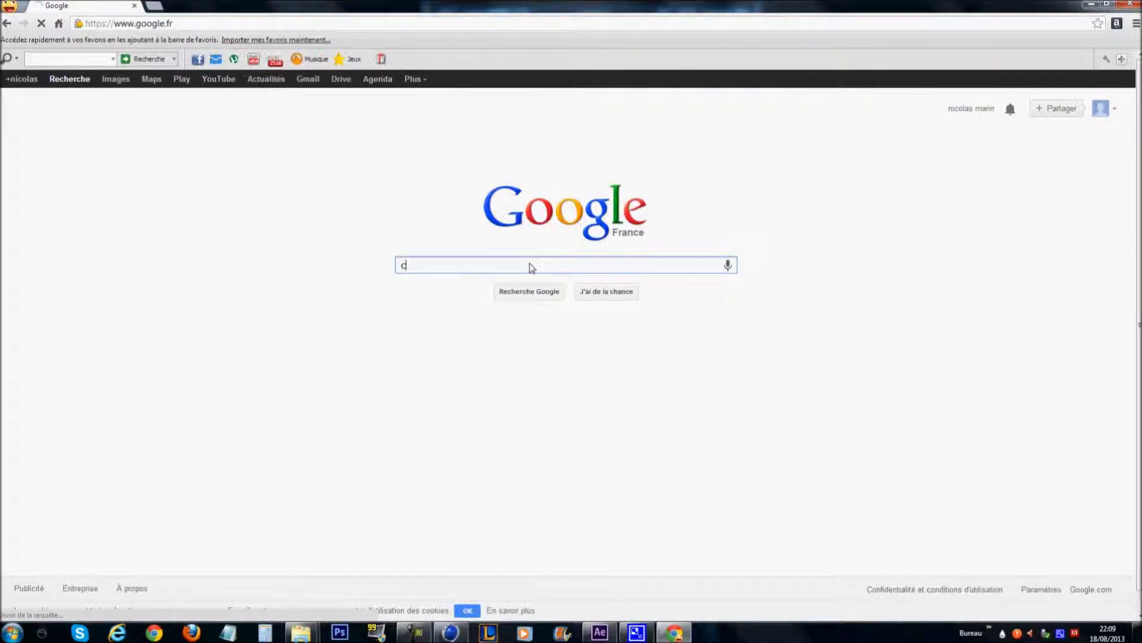
# Search Google for "convertisseur fichier wav" and open the WAV audio converter page of online-convert.com
pyautogui.write('convertisseur ')
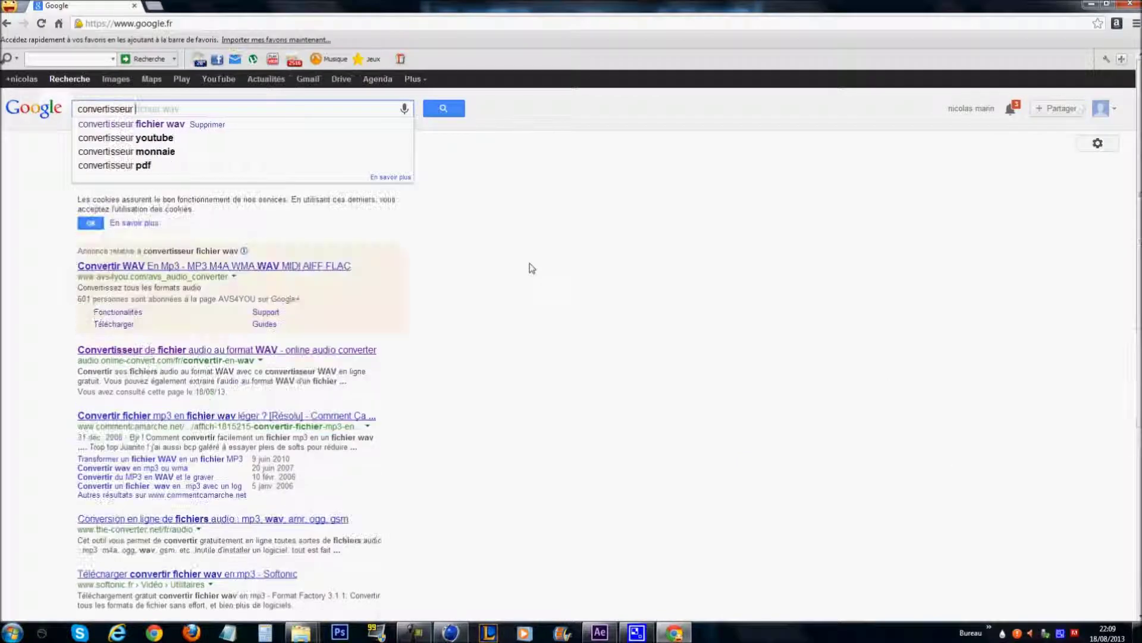
pyautogui.write('fichier wav')
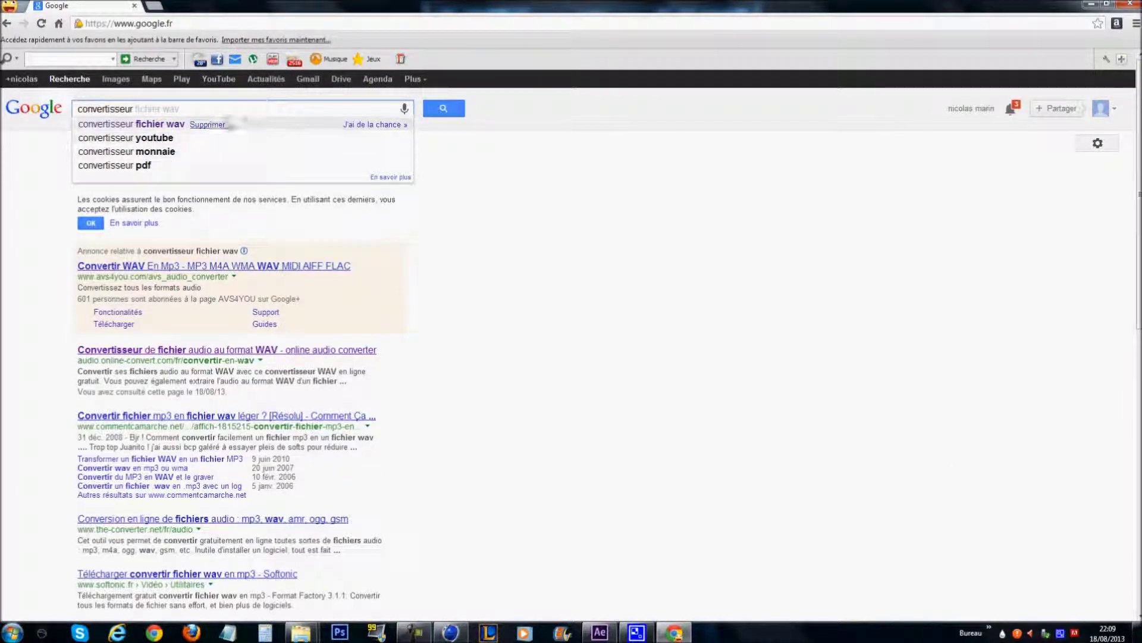
pyautogui.press('Return')
pyautogui.click(306, 342)
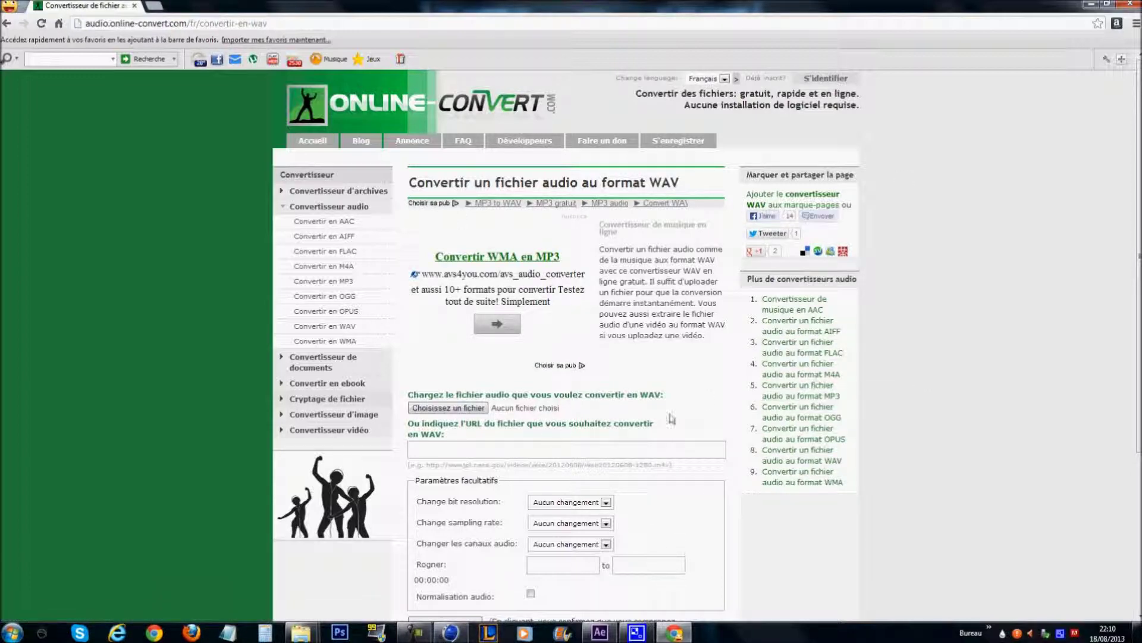
# Choose the "01 Make It Bun De..." MP3 from the Musique folder as the file to convert to WAV
pyautogui.click(453, 410)
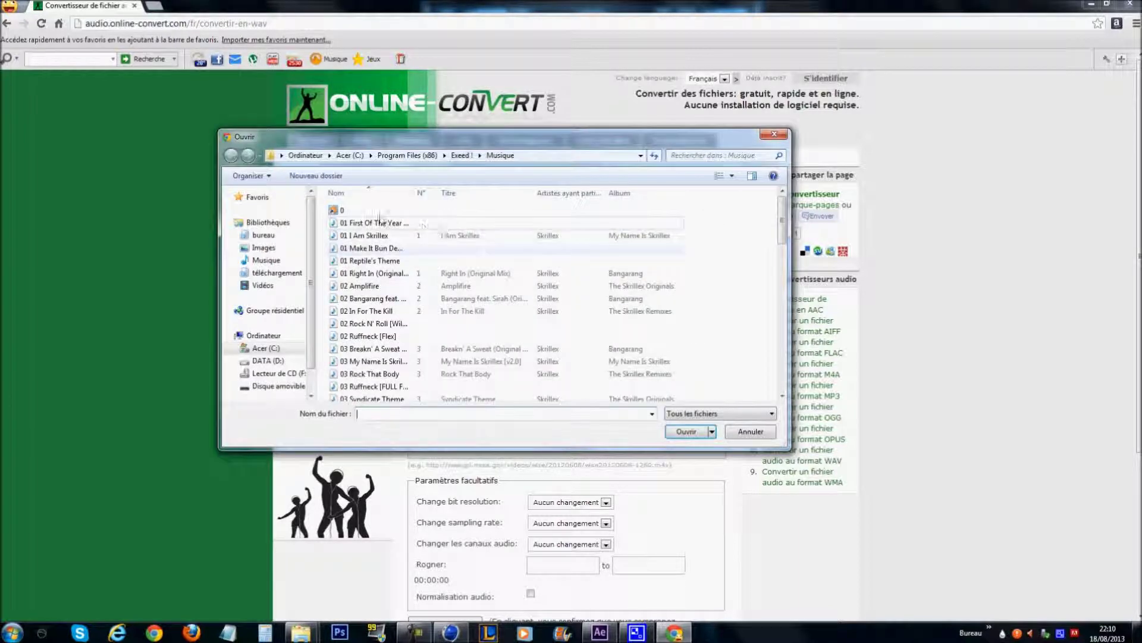
pyautogui.click(443, 248)
pyautogui.click(688, 431)
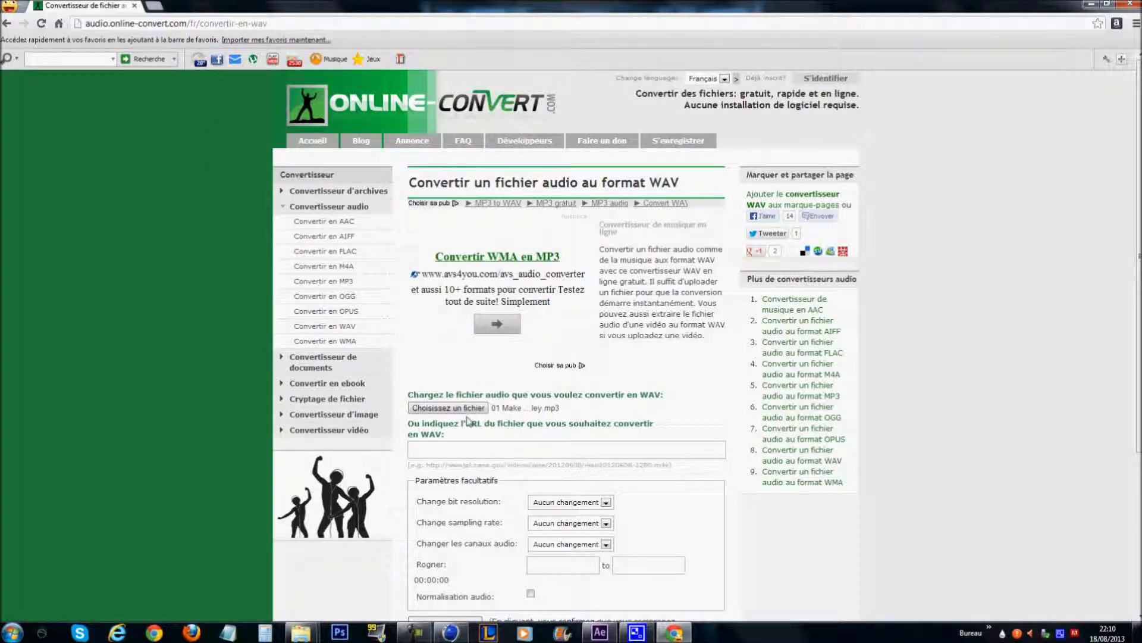
pyautogui.scroll(-3, 476, 501)
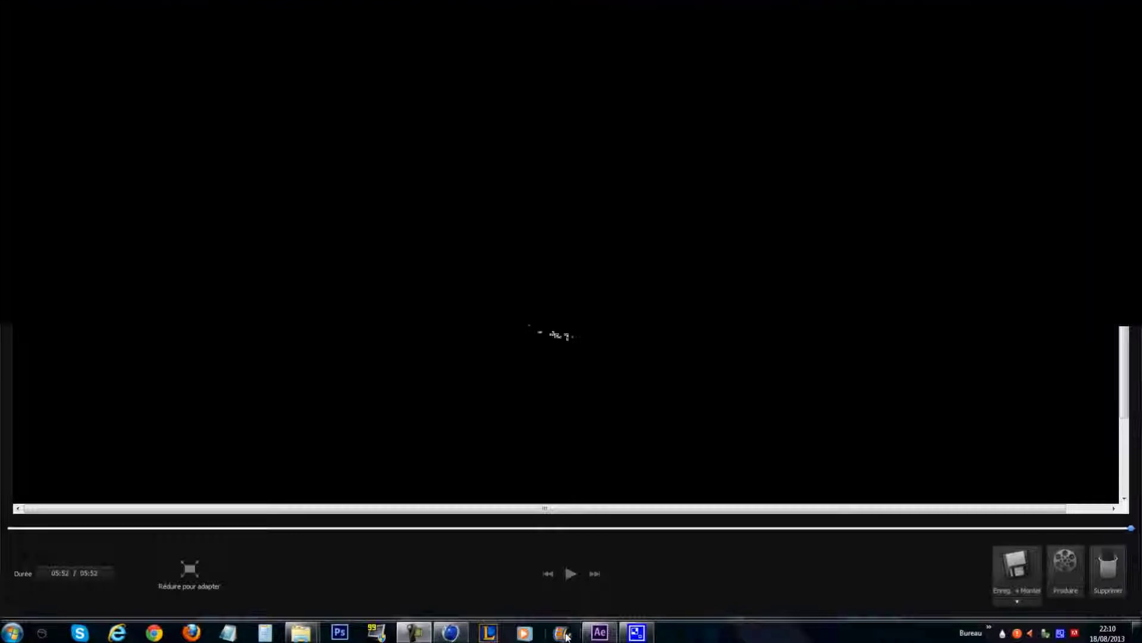
# Switch back to CINEMA 4D and load SKRILLEX - RIGHT IN from the Trier folder as the audio file of Effecteur Audio 1
pyautogui.click(451, 633)
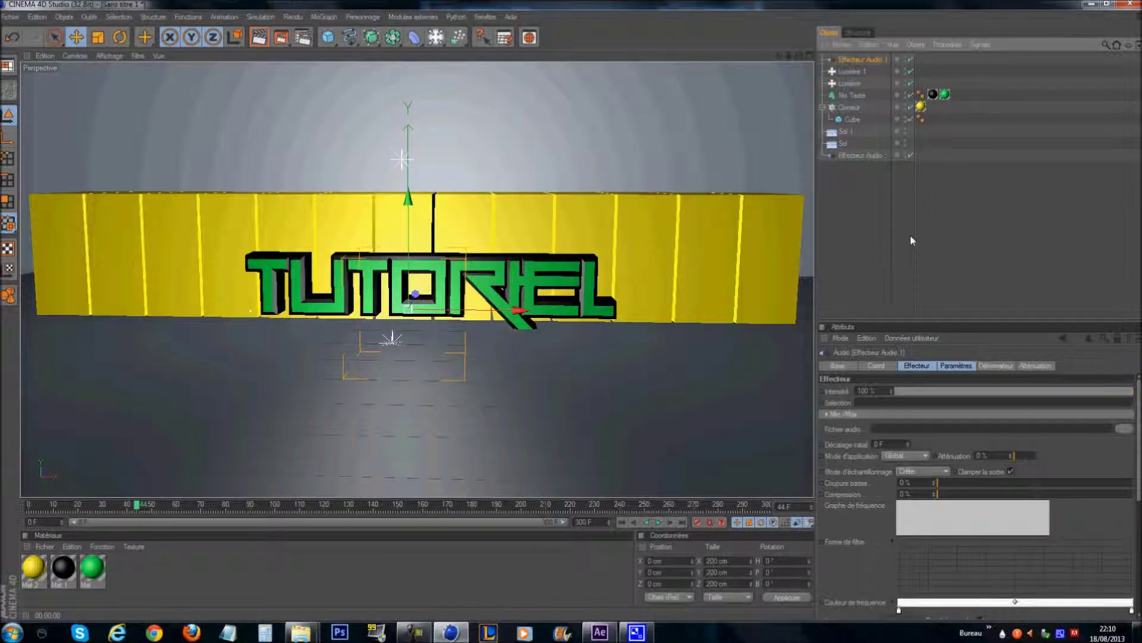
pyautogui.click(1123, 428)
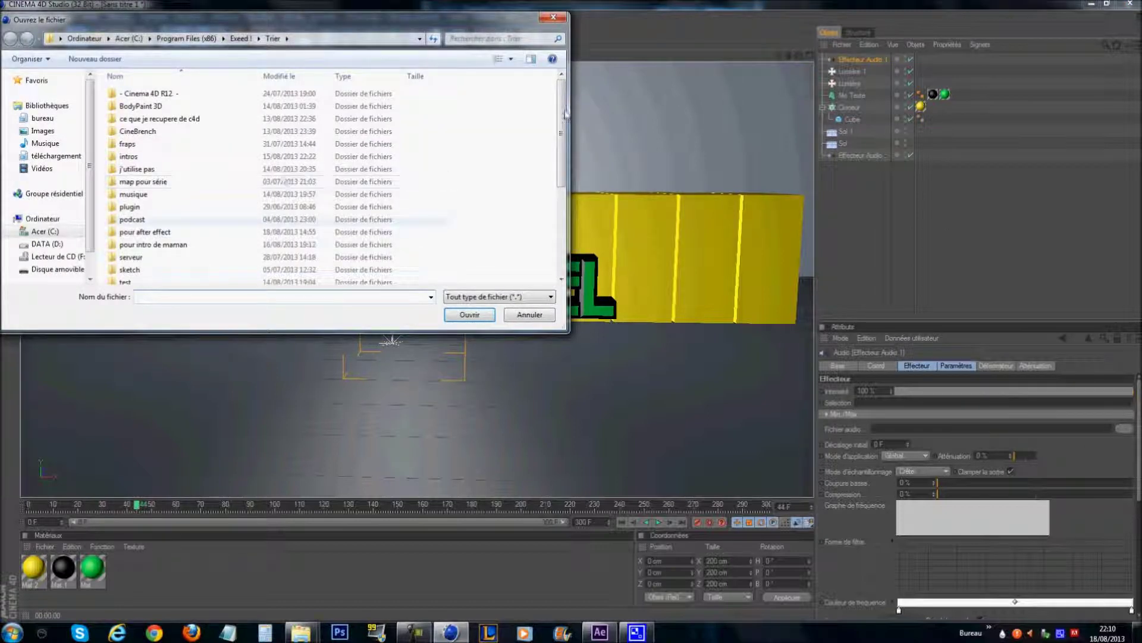
pyautogui.moveTo(562, 125); pyautogui.dragTo(569, 229)
pyautogui.click(119, 265)
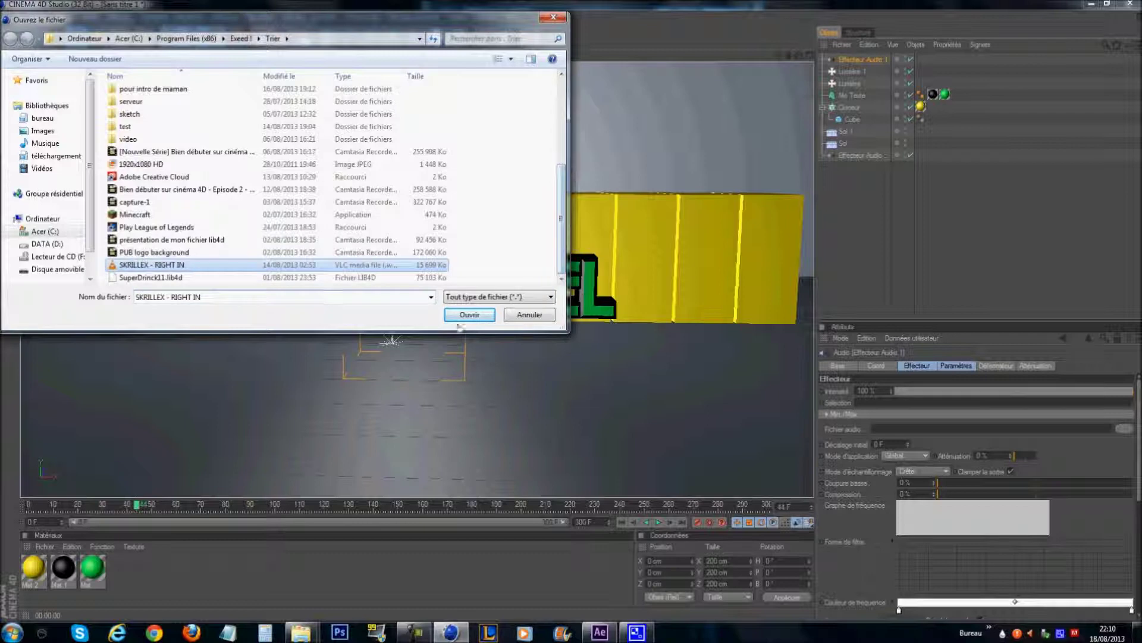
pyautogui.click(476, 315)
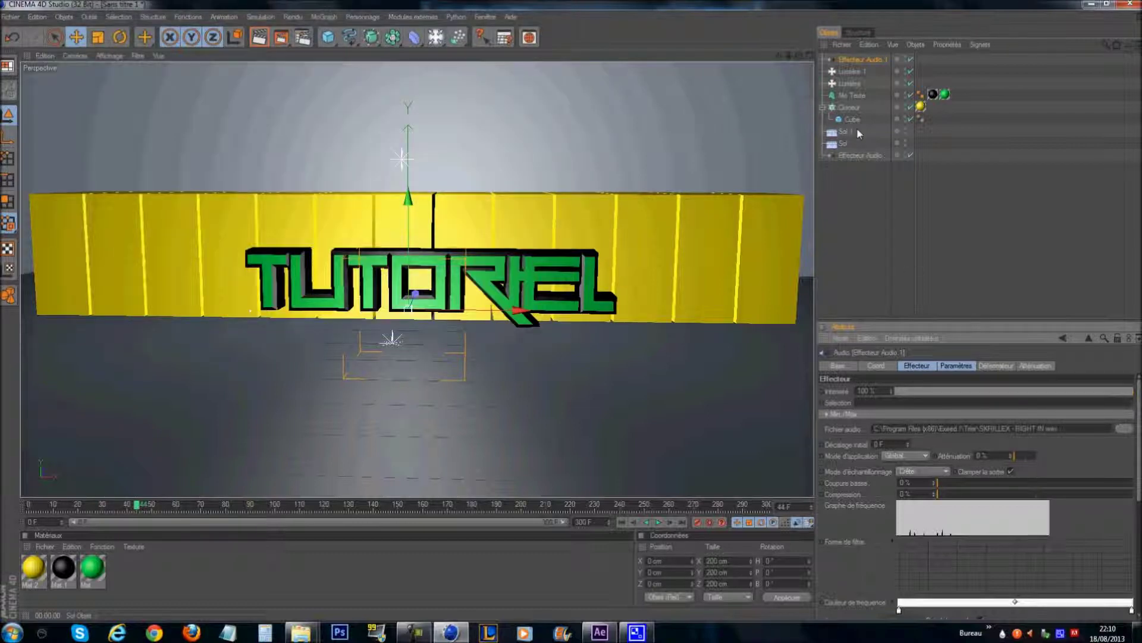
# Load the same SKRILLEX - RIGHT IN sound as the audio file of the cloner's Effecteur Audio
pyautogui.click(860, 155)
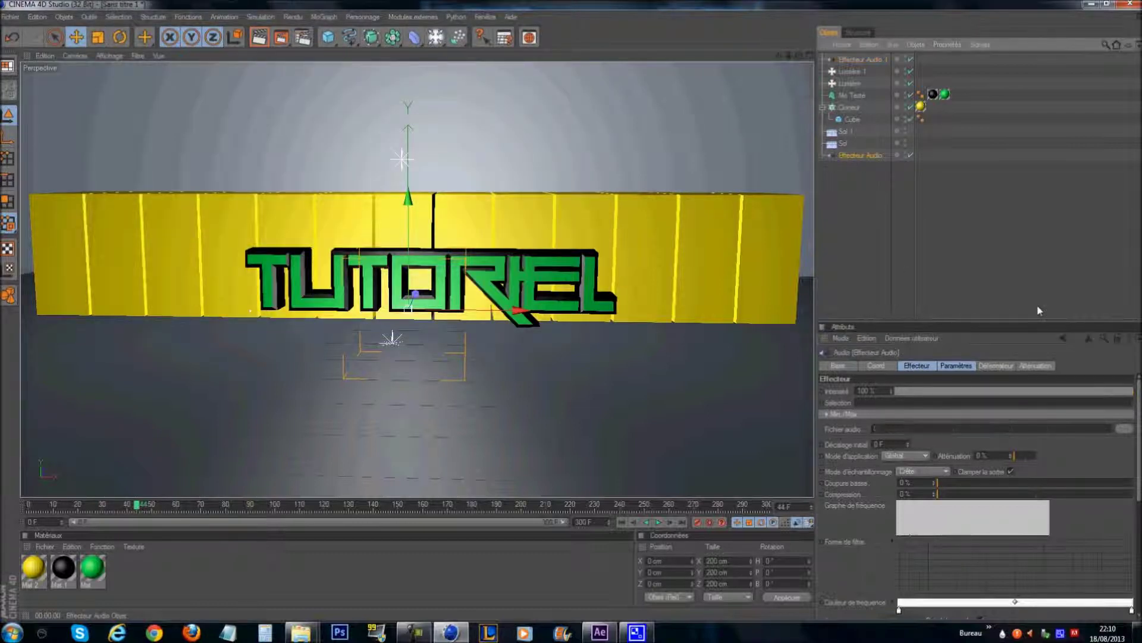
pyautogui.click(1124, 429)
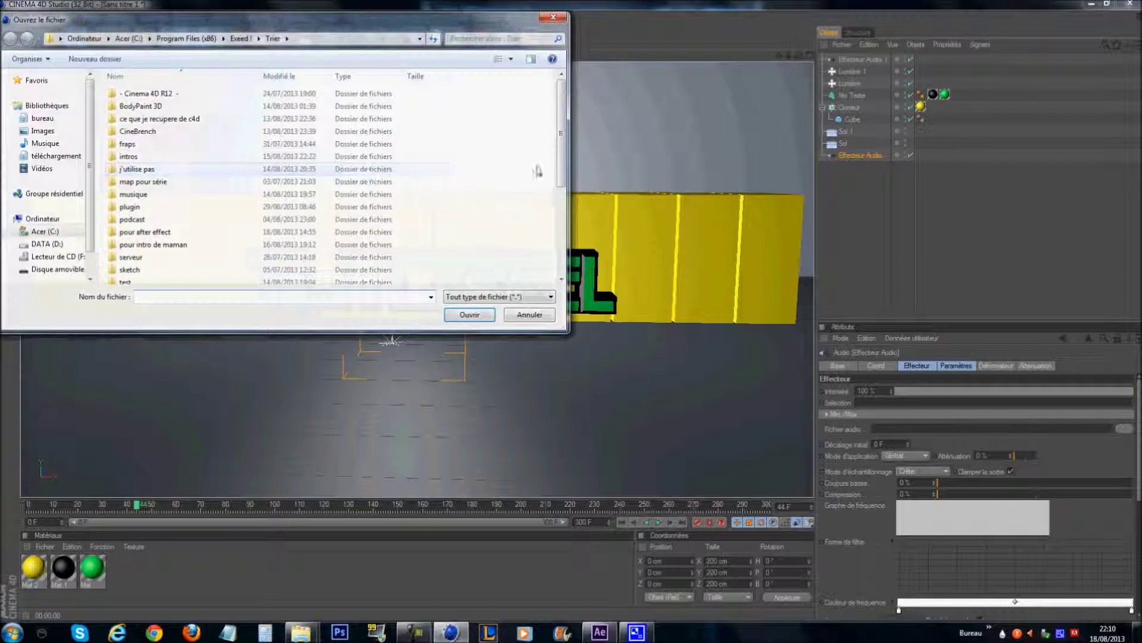
pyautogui.moveTo(564, 170); pyautogui.dragTo(480, 271)
pyautogui.click(196, 266)
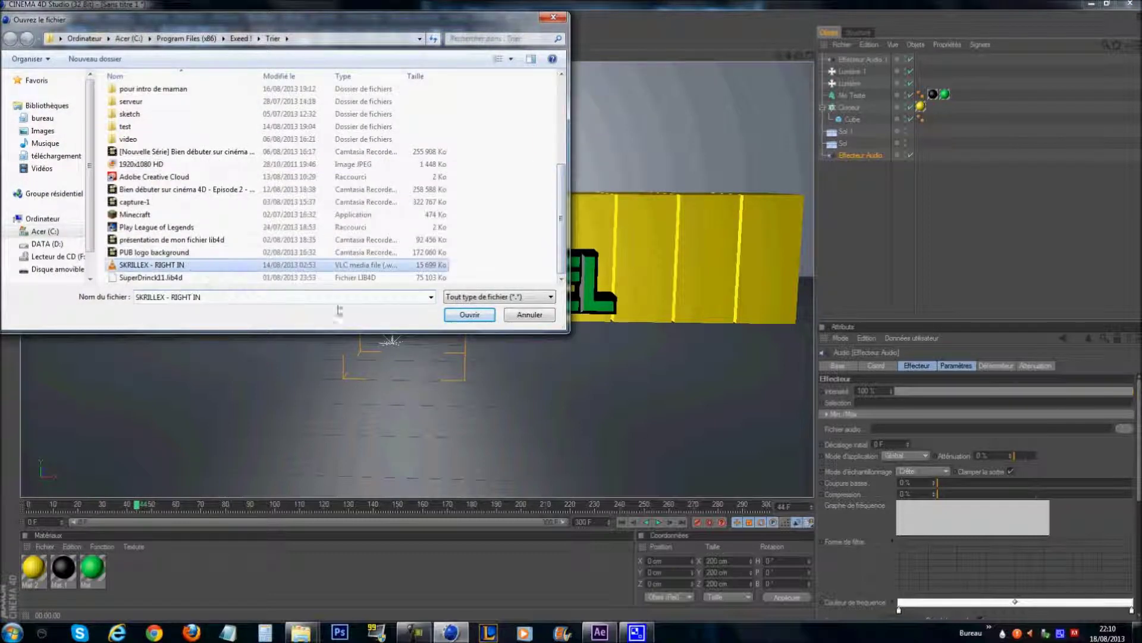
pyautogui.click(470, 315)
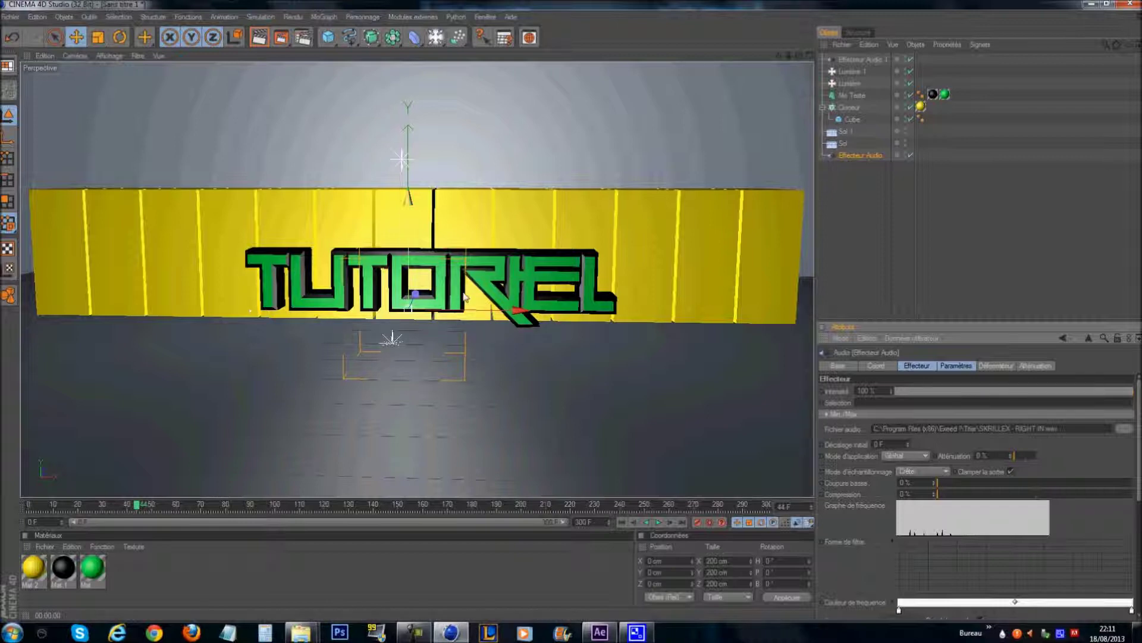
# Play the animation from frame 0 to check the audio reaction, stop it and return to the beginning
pyautogui.click(32, 509)
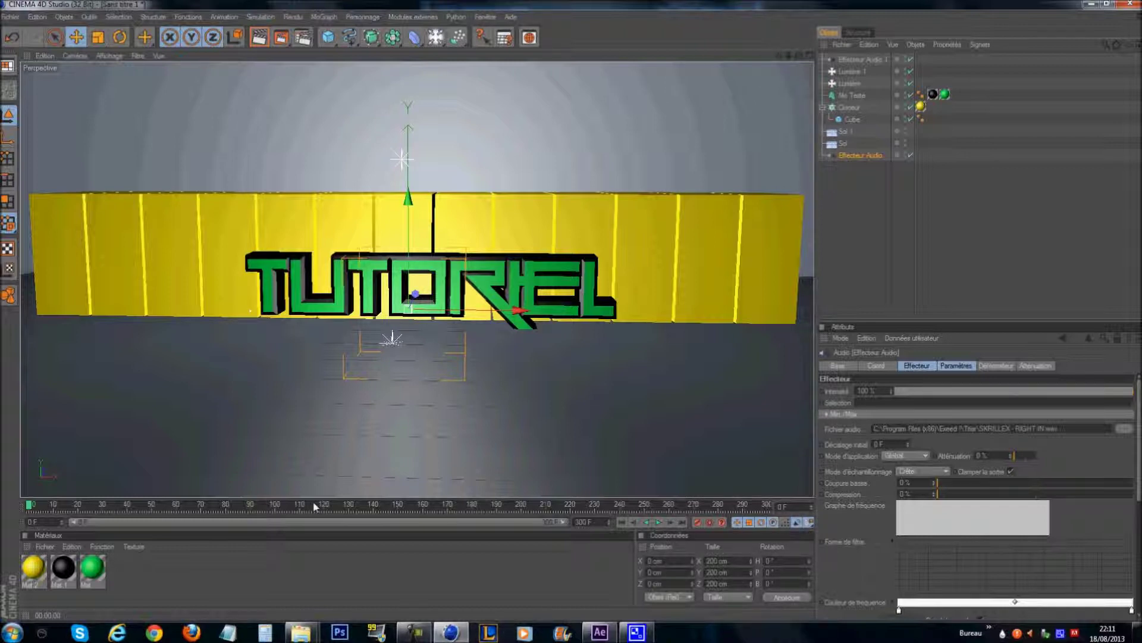
pyautogui.click(659, 522)
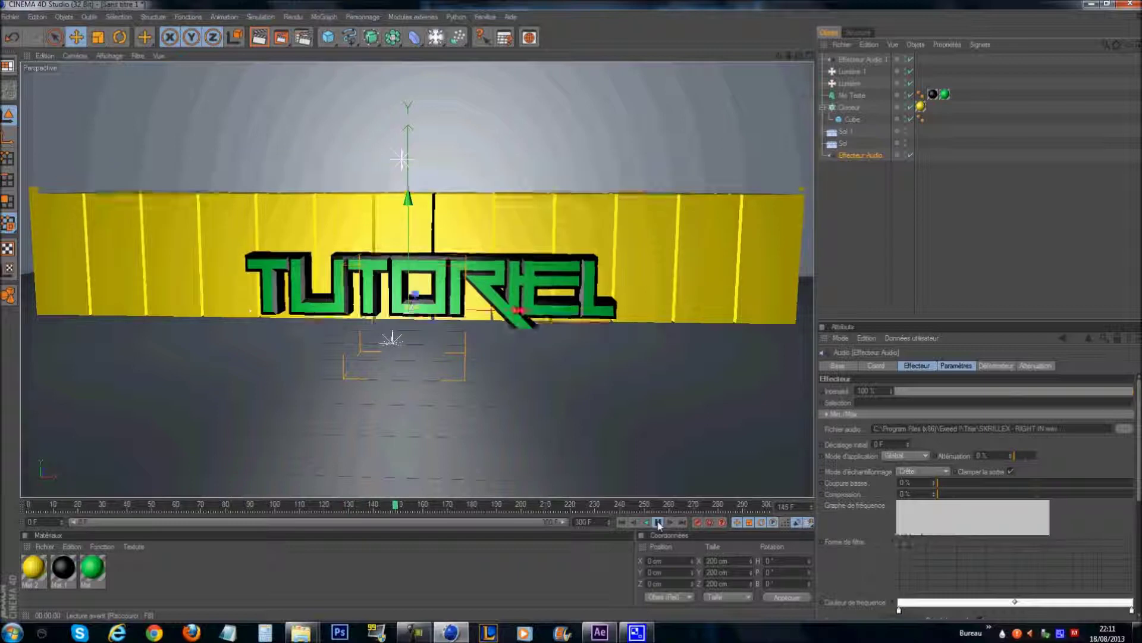
pyautogui.click(658, 522)
pyautogui.moveTo(442, 507); pyautogui.dragTo(14, 502)
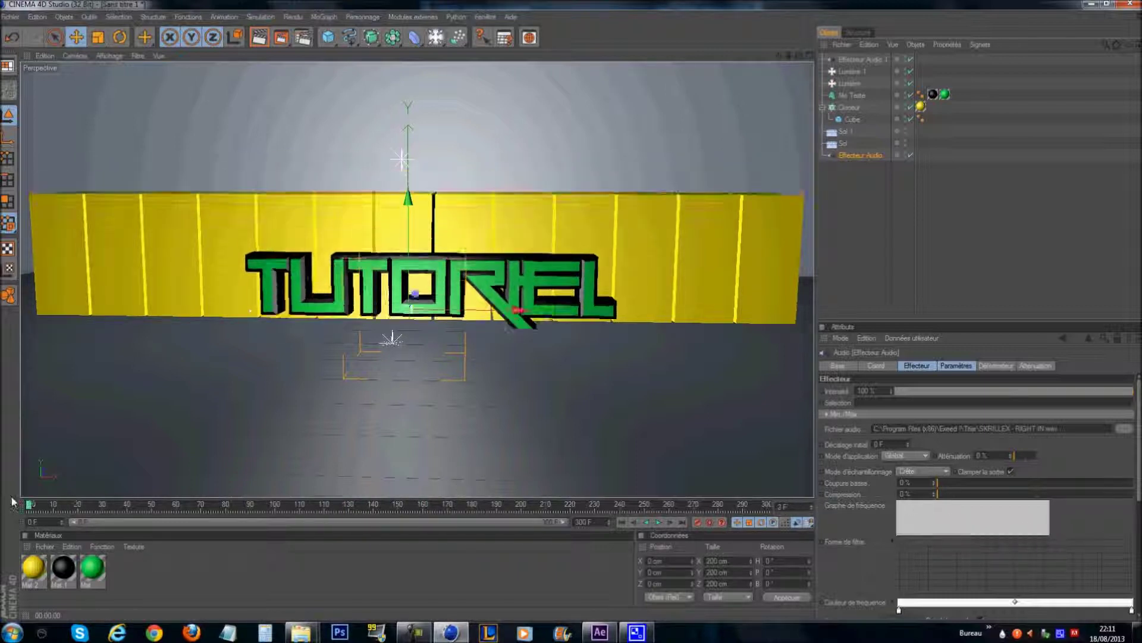
# Set the application mode of both audio effectors to Par étapes
pyautogui.click(919, 455)
pyautogui.click(916, 478)
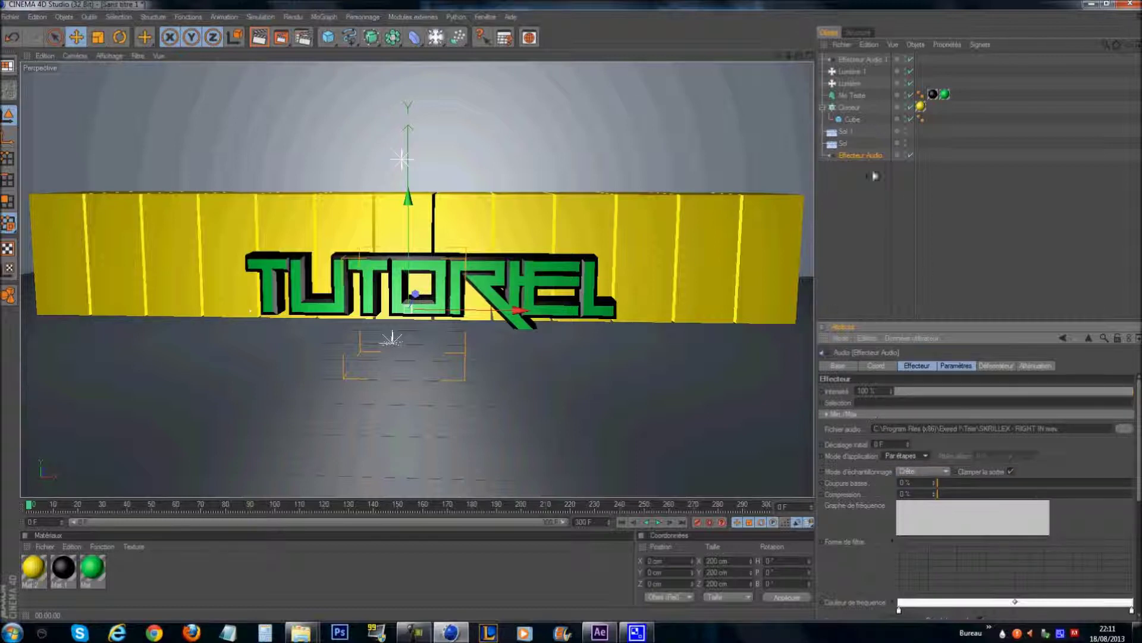
pyautogui.click(861, 59)
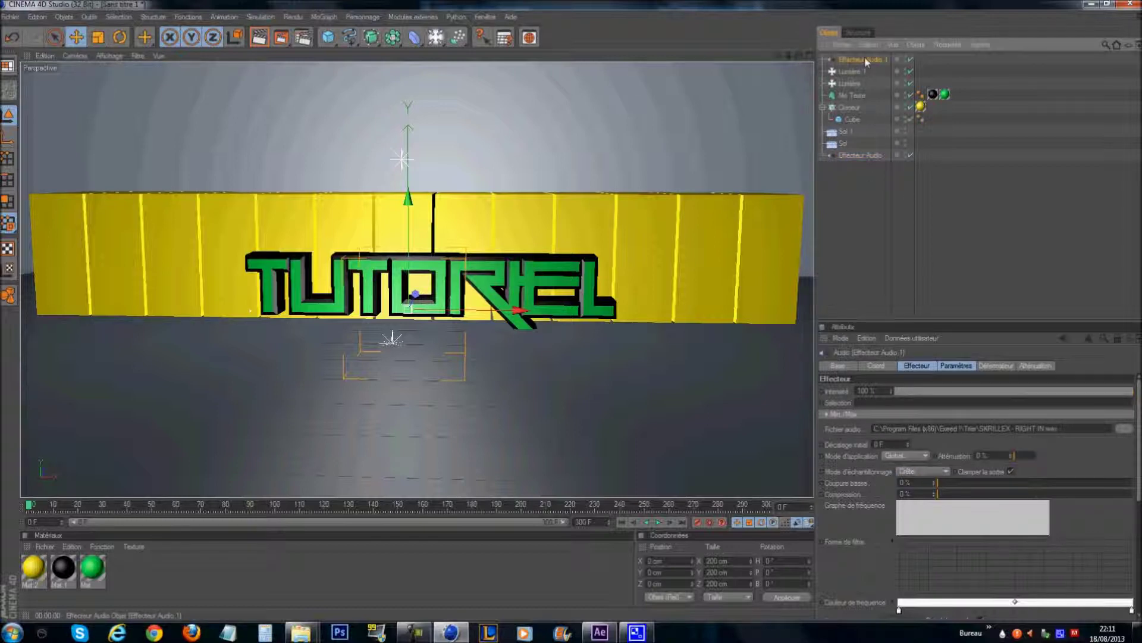
pyautogui.click(915, 457)
pyautogui.click(916, 479)
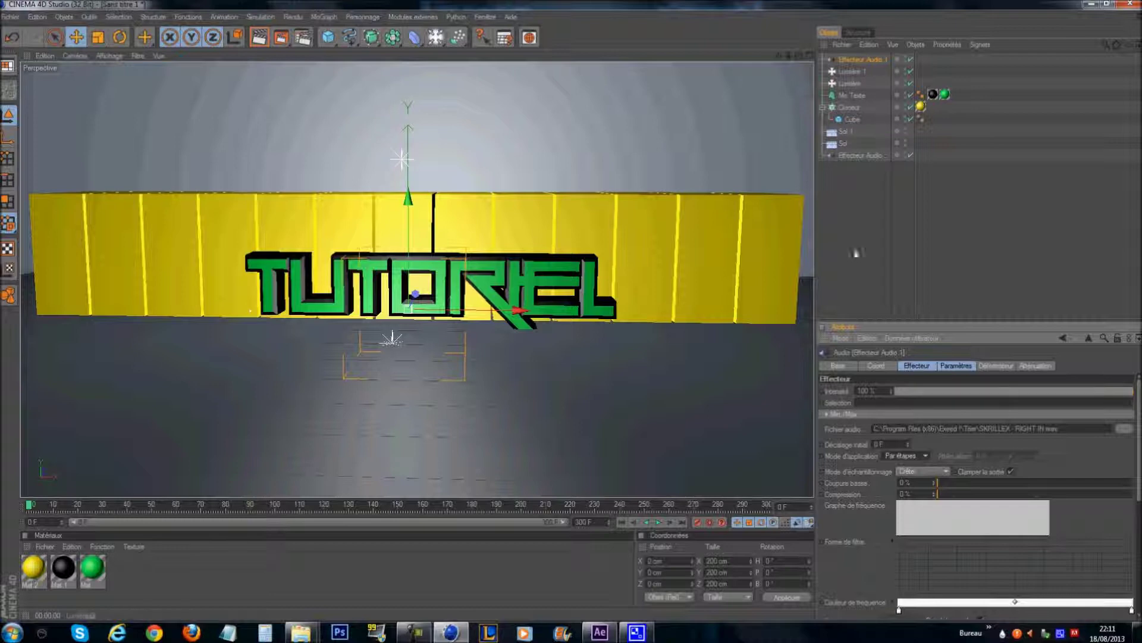
# Display the transformation parameters of Effecteur Audio, preview the stepped movement in playback and rewind to the start
pyautogui.click(865, 157)
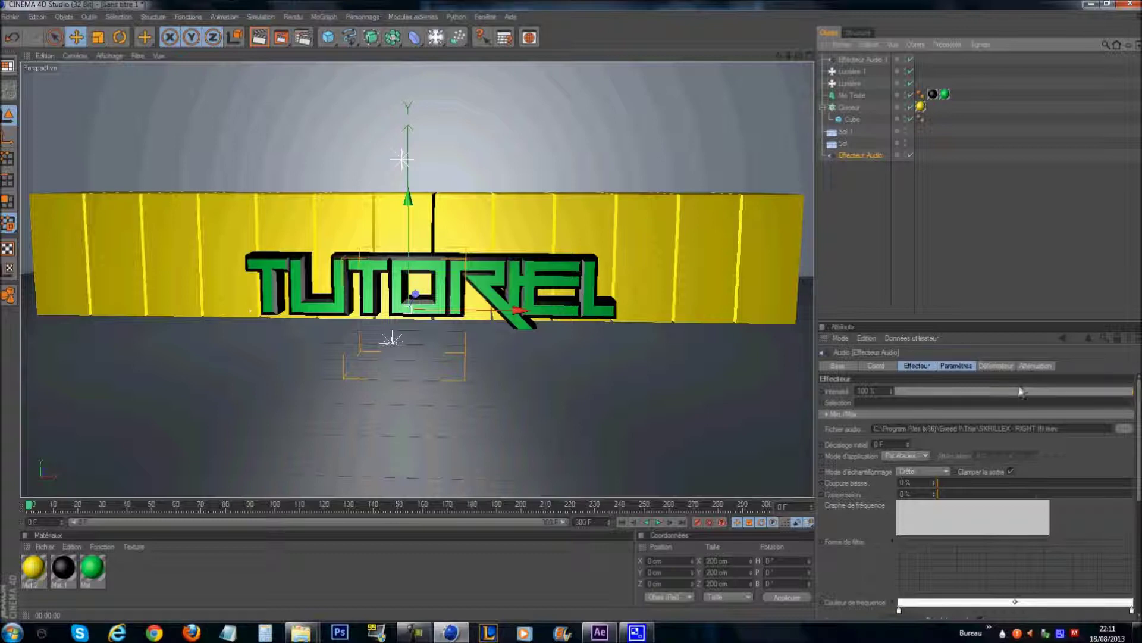
pyautogui.click(956, 366)
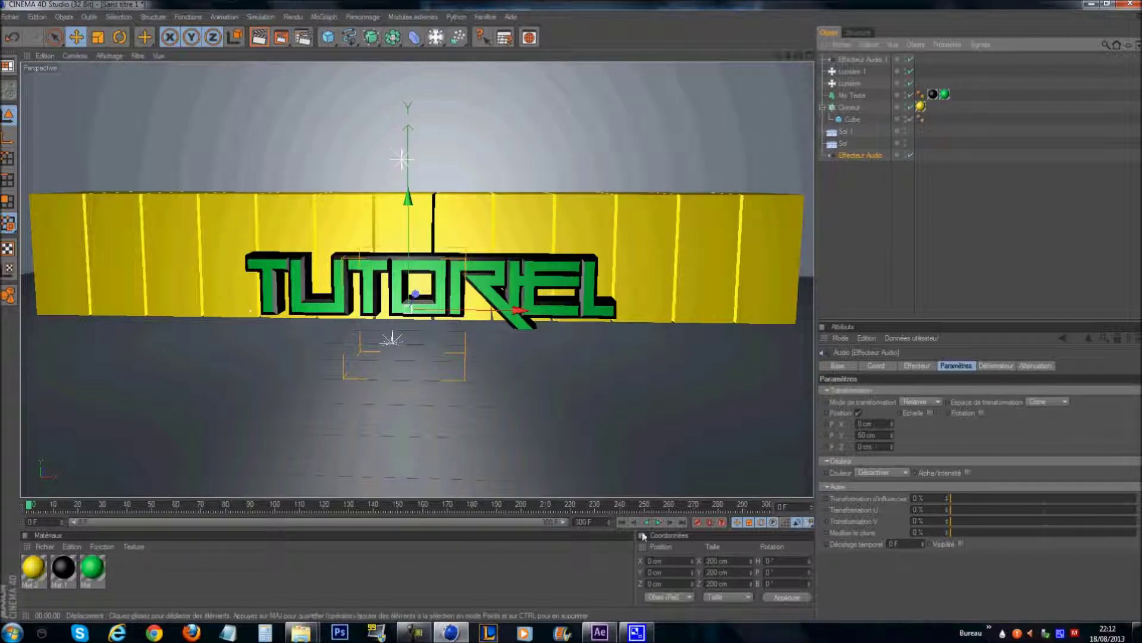
pyautogui.click(659, 522)
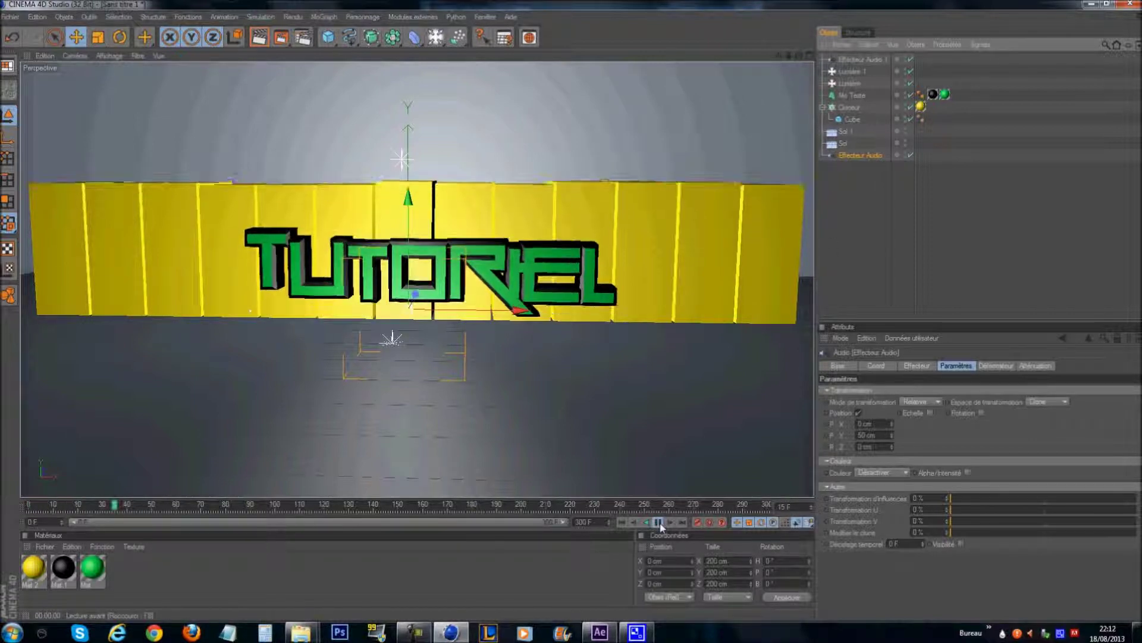
pyautogui.click(659, 522)
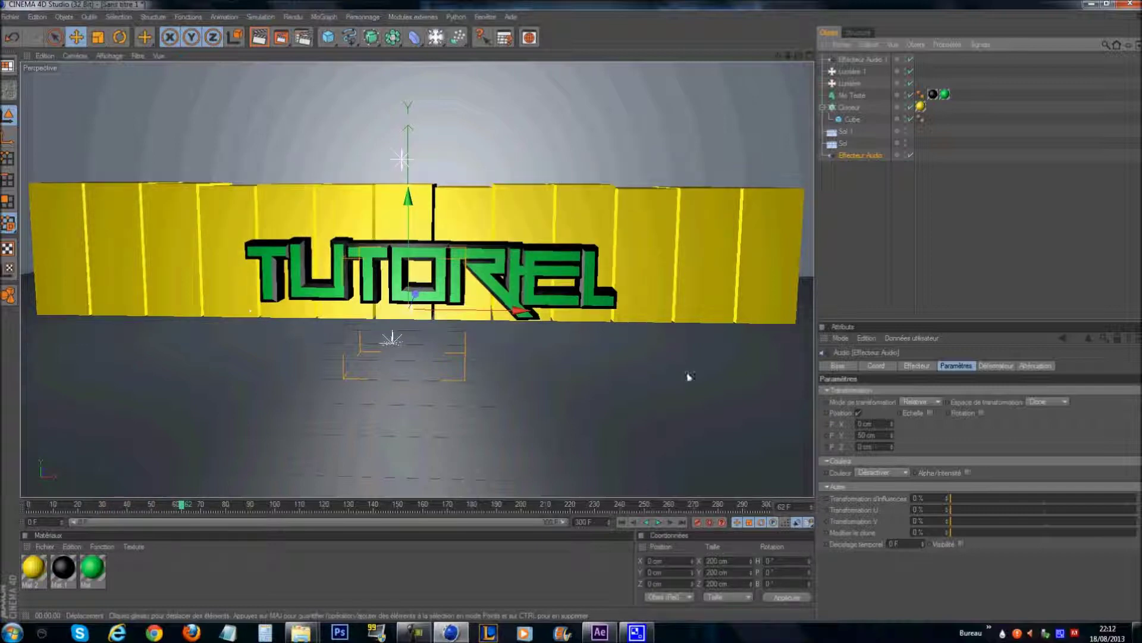
pyautogui.moveTo(182, 507); pyautogui.dragTo(30, 507)
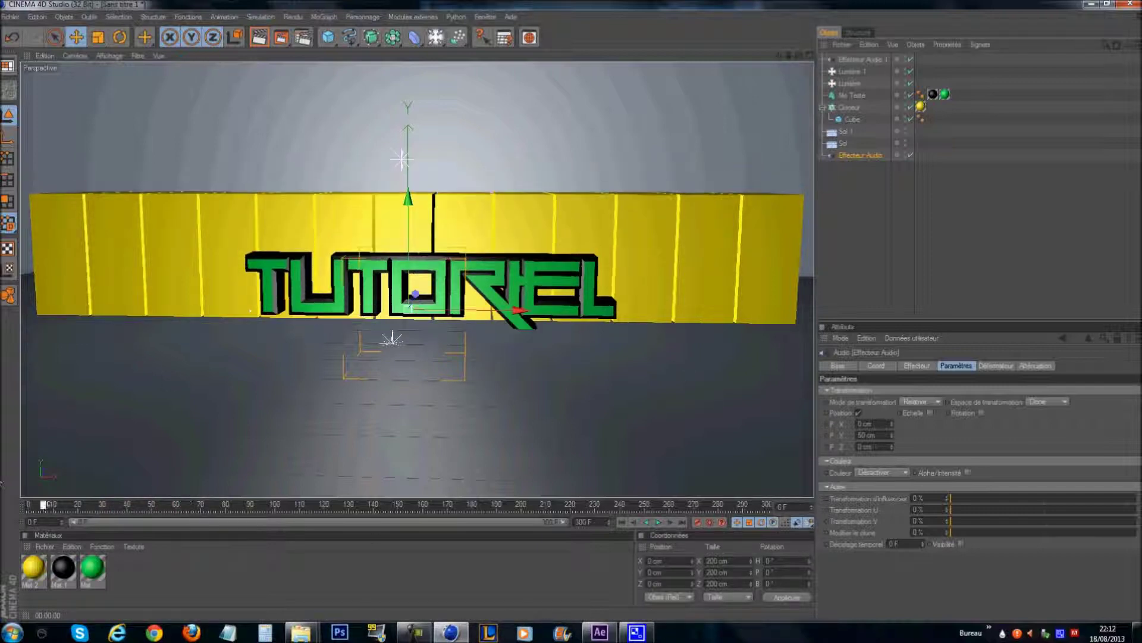
# Enable the scale transformation on the text's Effecteur Audio.1 at frame 80 and raise its X scale to 0.04
pyautogui.click(850, 60)
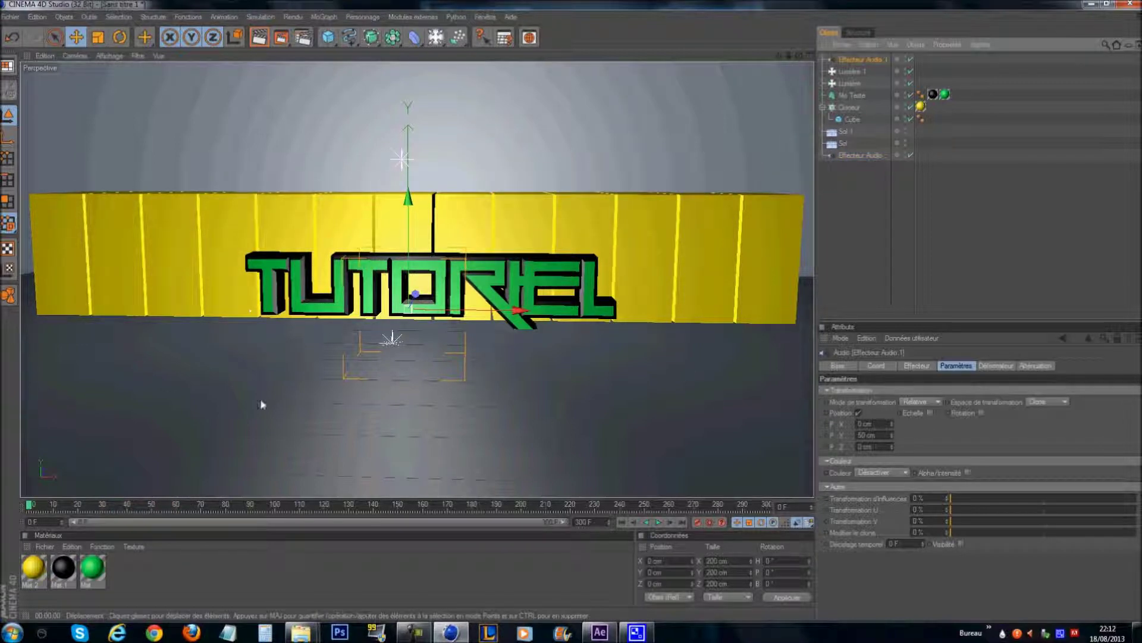
pyautogui.click(226, 507)
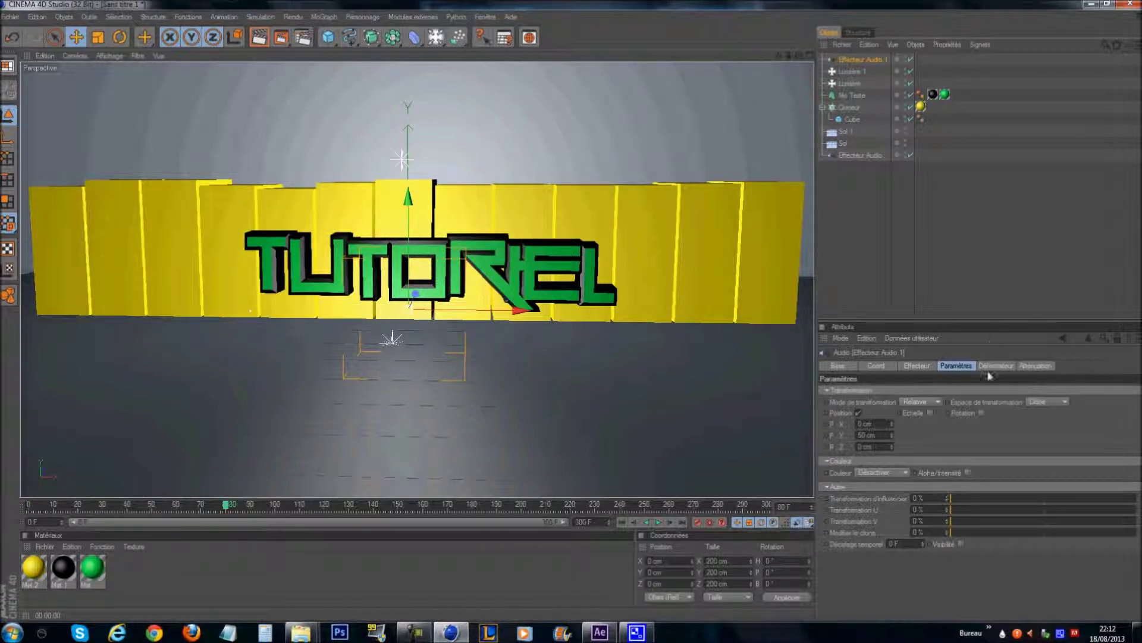
pyautogui.click(930, 411)
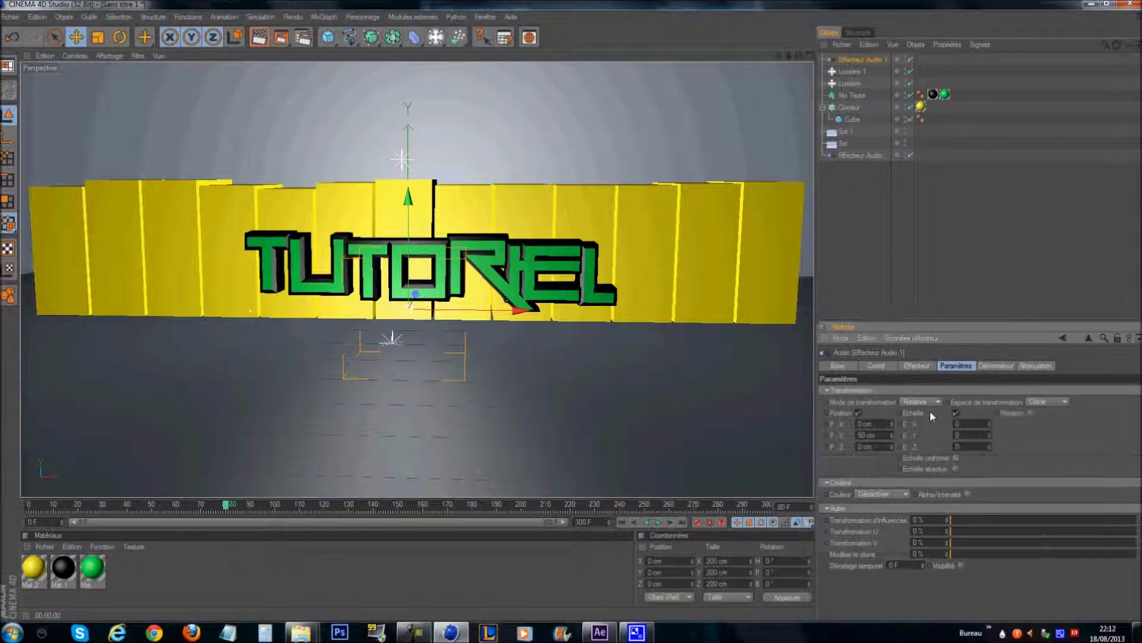
pyautogui.click(989, 422)
pyautogui.click(989, 422)
pyautogui.click(989, 422)
pyautogui.click(989, 422)
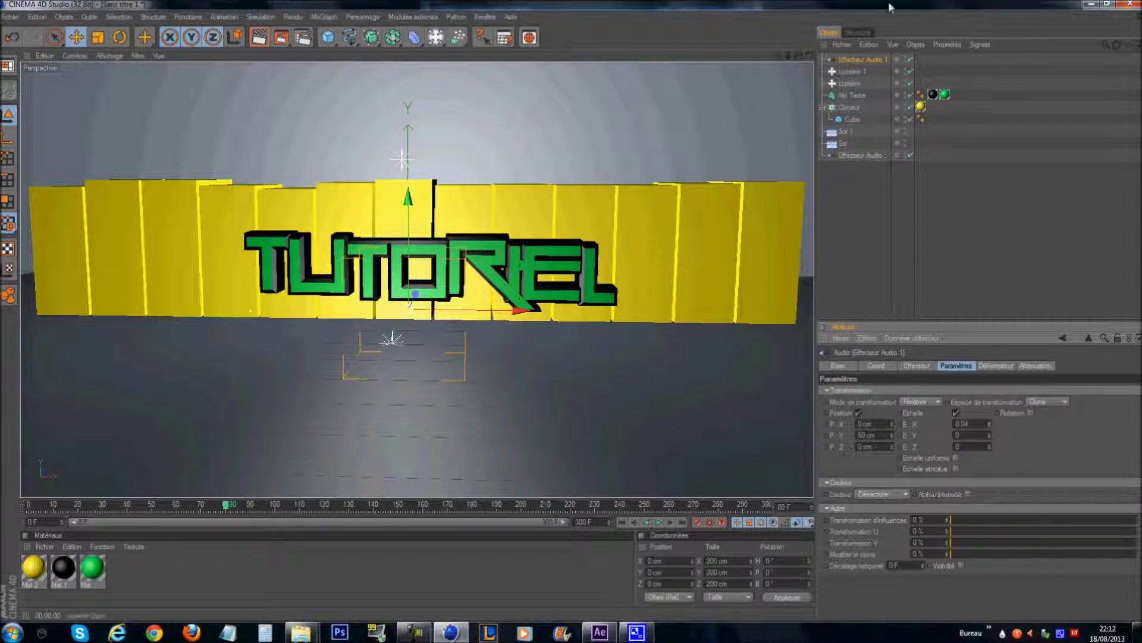
# Set the horizontal letter spacing of the Mo Texte object to 25 cm
pyautogui.click(856, 96)
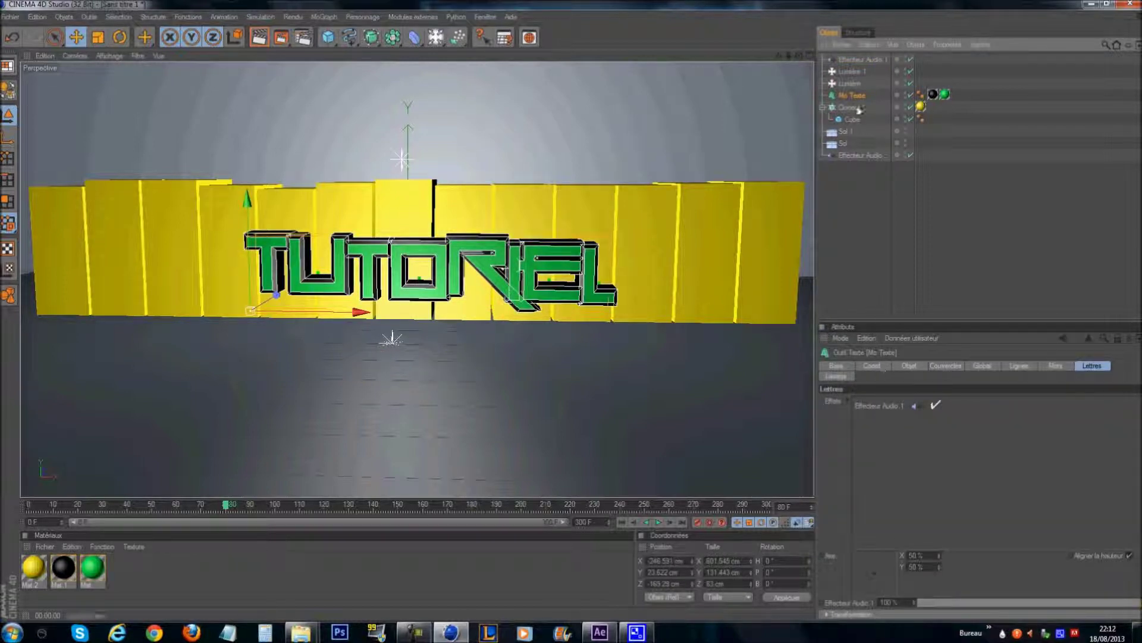
pyautogui.click(875, 367)
pyautogui.click(909, 366)
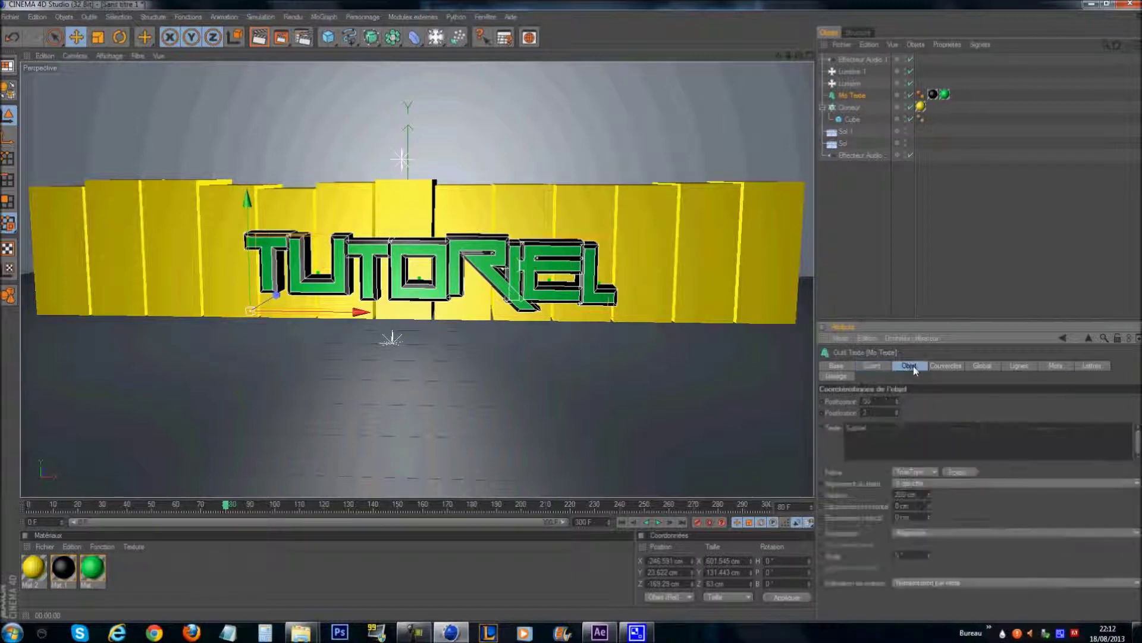
pyautogui.doubleClick(910, 506)
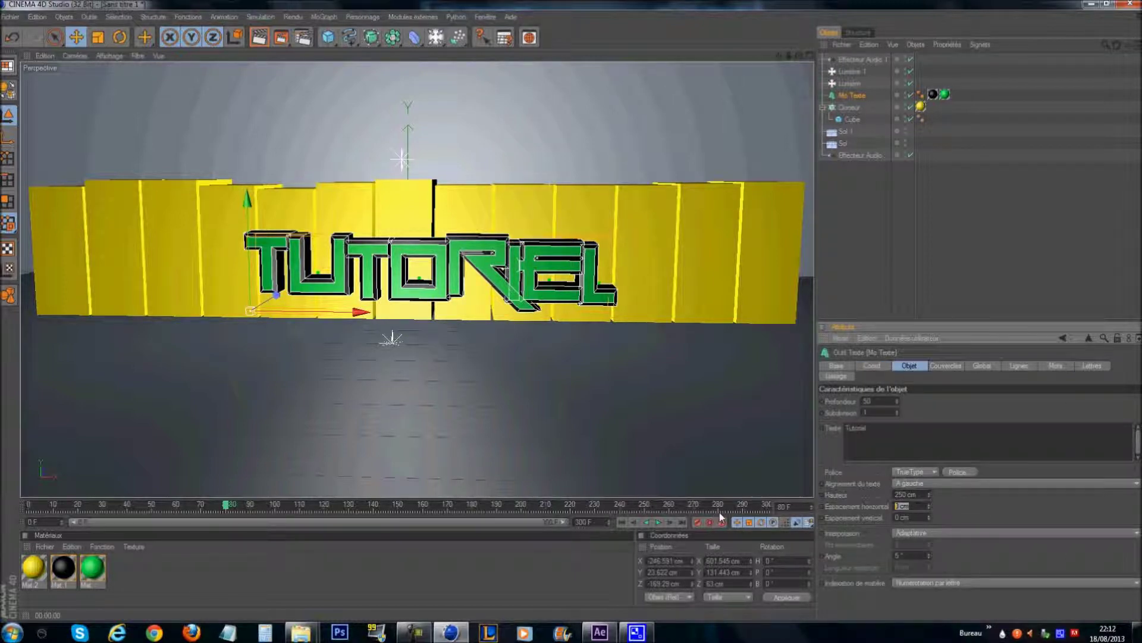
pyautogui.write('25')
pyautogui.press('Return')
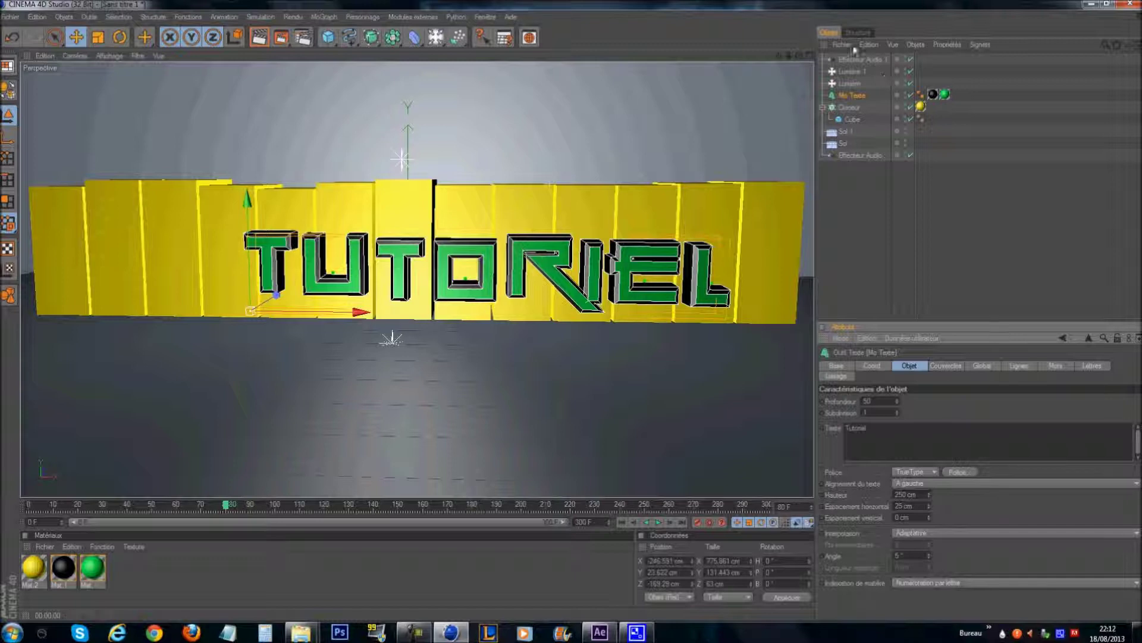
# Set the scale of Effecteur Audio.1 to 0.72 in X, 0.22 in Y and 0.13 in Z
pyautogui.click(861, 60)
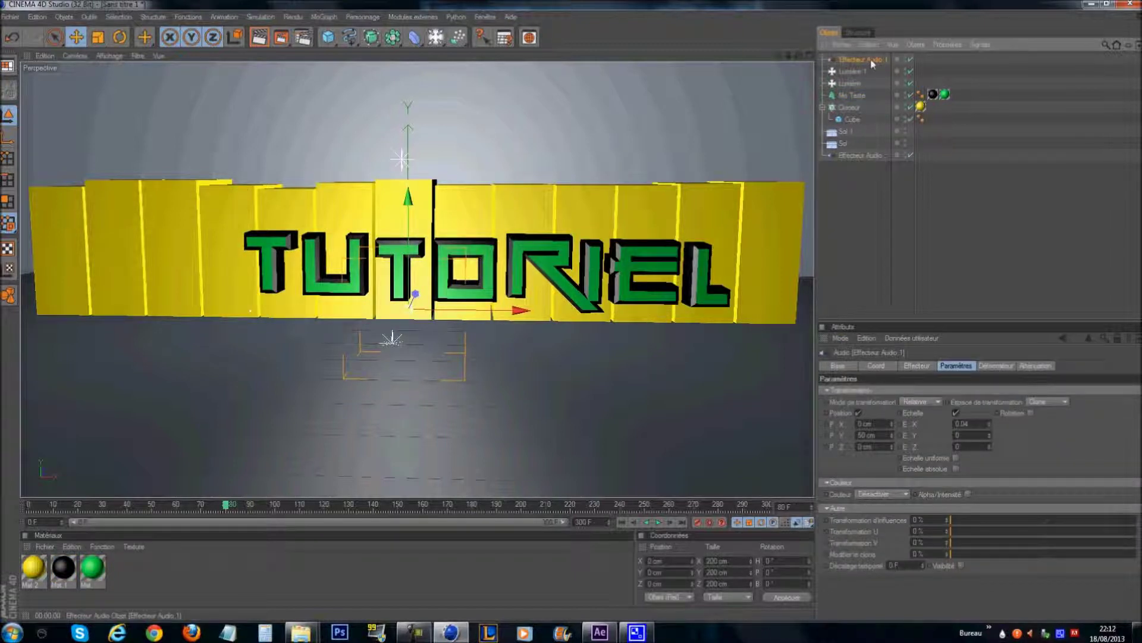
pyautogui.click(981, 423)
pyautogui.write('2')
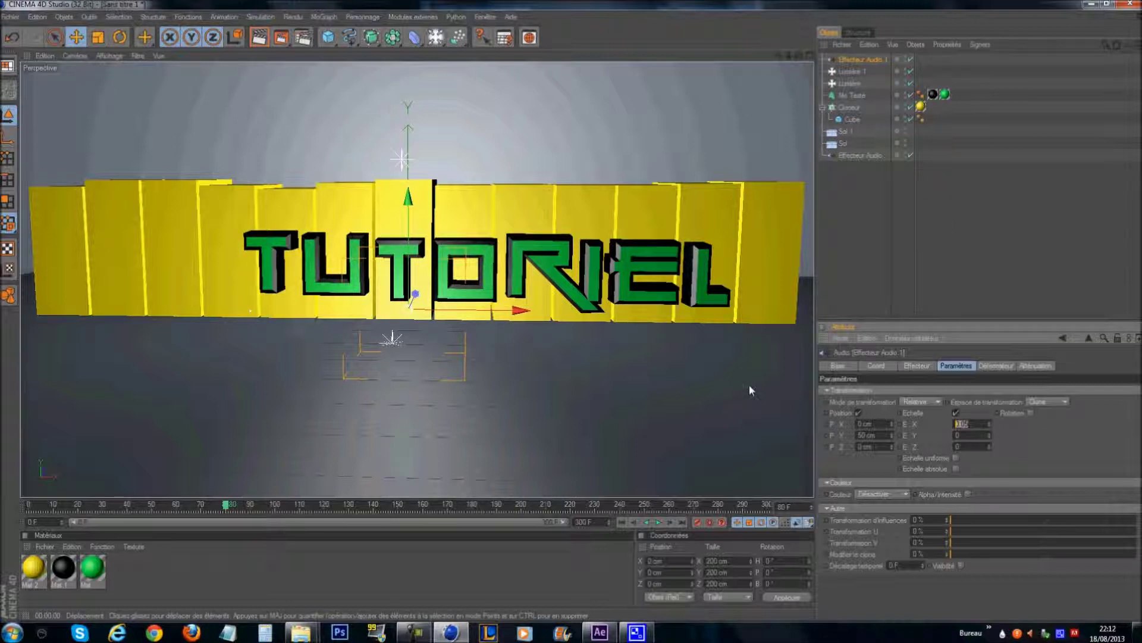
pyautogui.press('Return')
pyautogui.moveTo(990, 427); pyautogui.dragTo(990, 427)
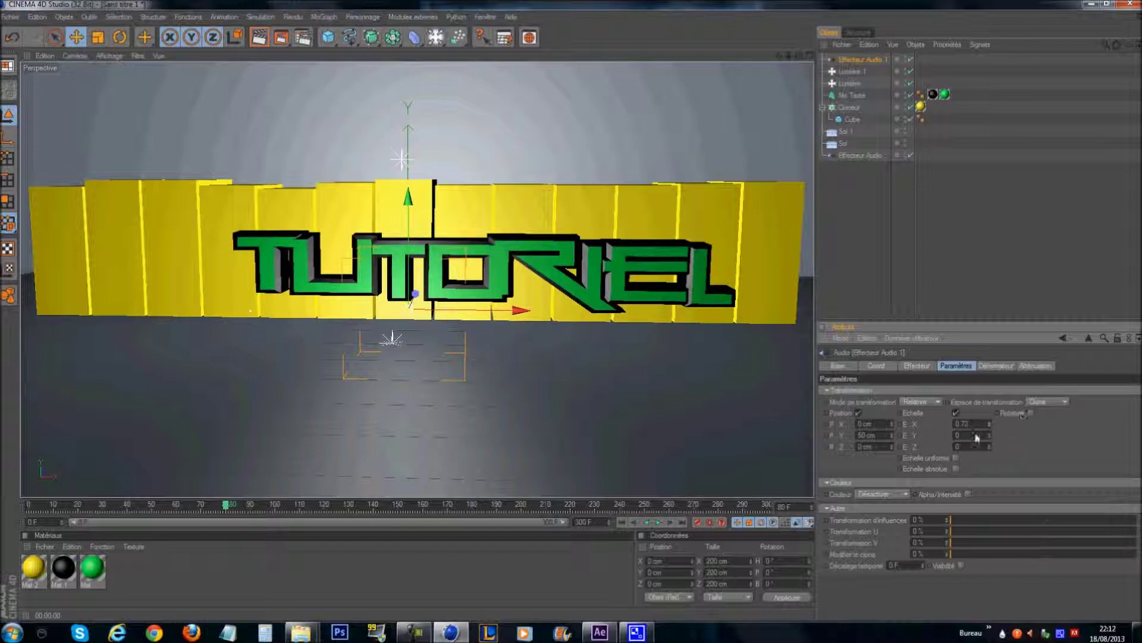
pyautogui.click(991, 433)
pyautogui.moveTo(992, 430); pyautogui.dragTo(991, 443)
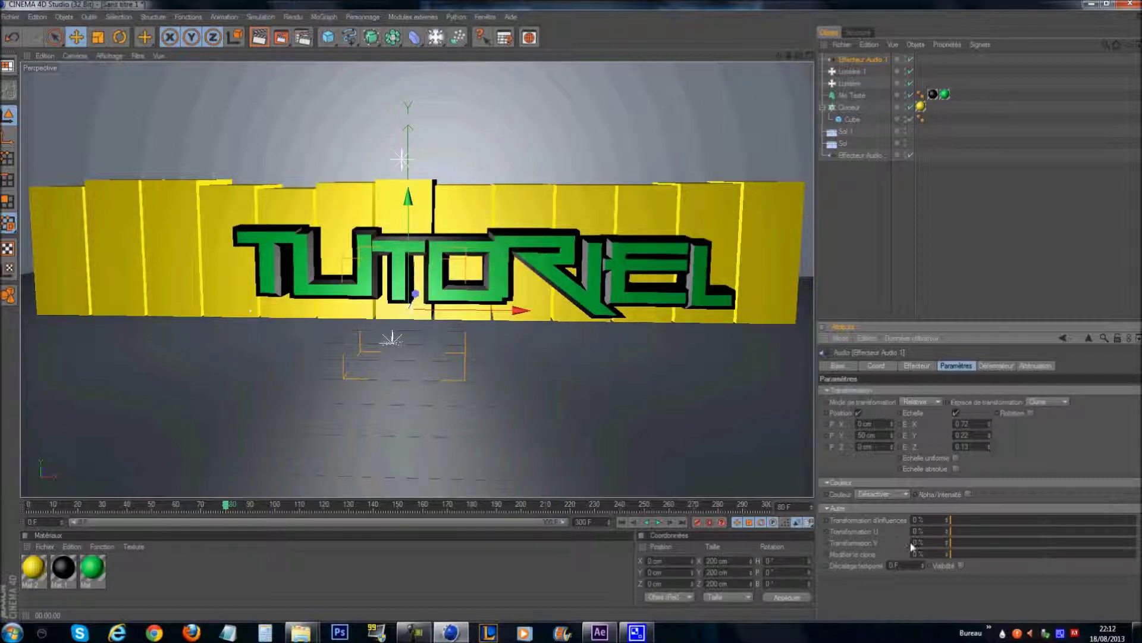
# Play the animation from frame 0 to preview how the text scales with the music, and stop it
pyautogui.moveTo(232, 507); pyautogui.dragTo(28, 507)
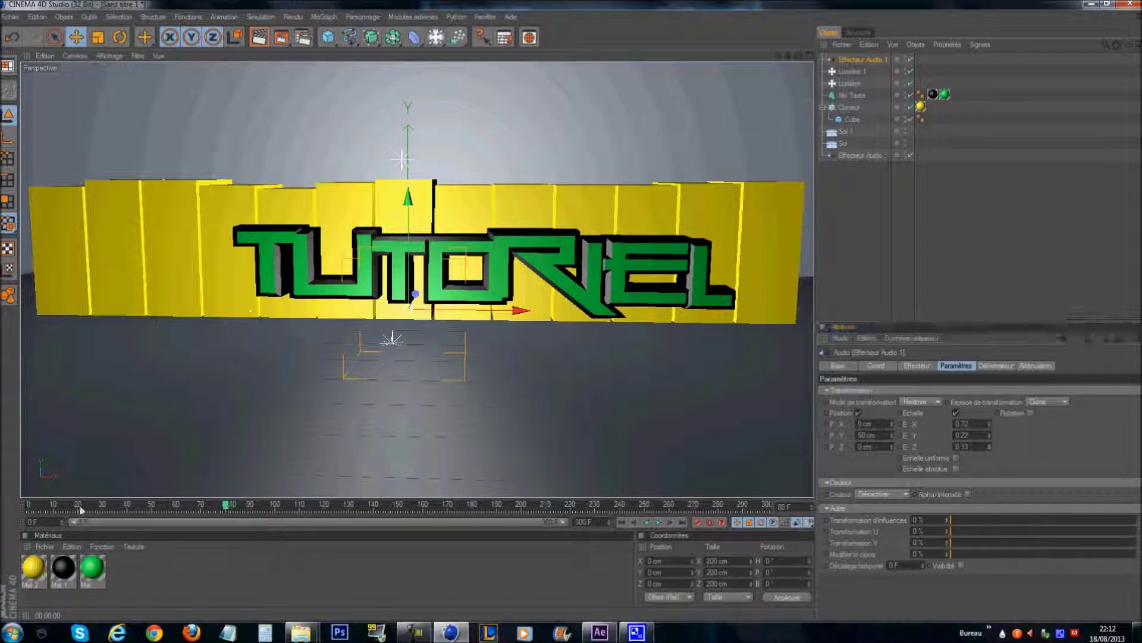
pyautogui.click(659, 523)
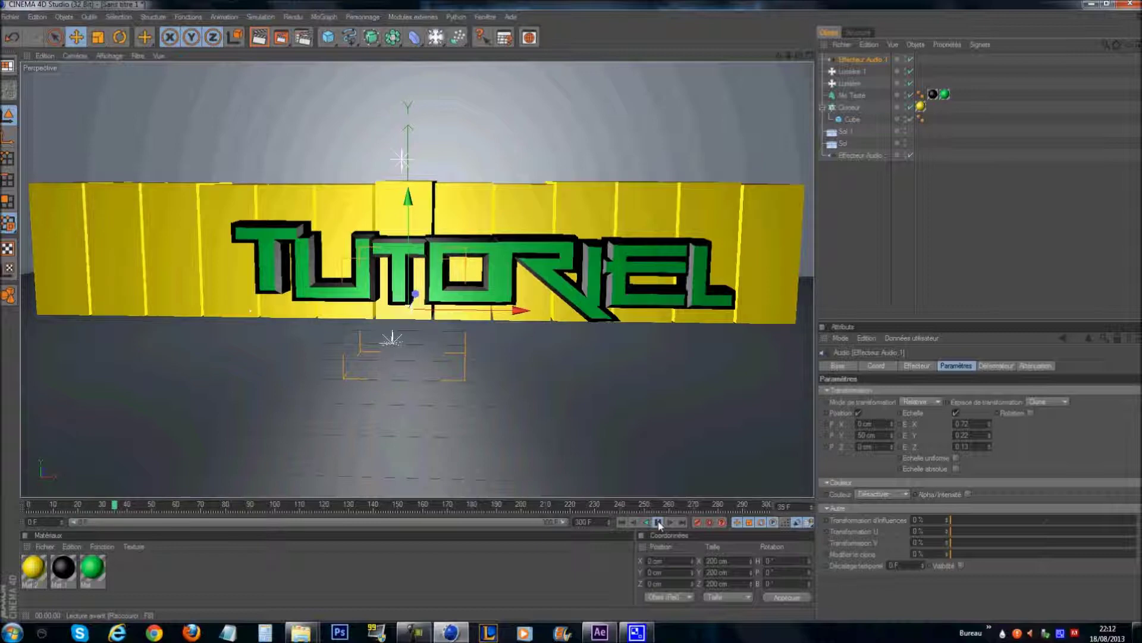
pyautogui.click(658, 522)
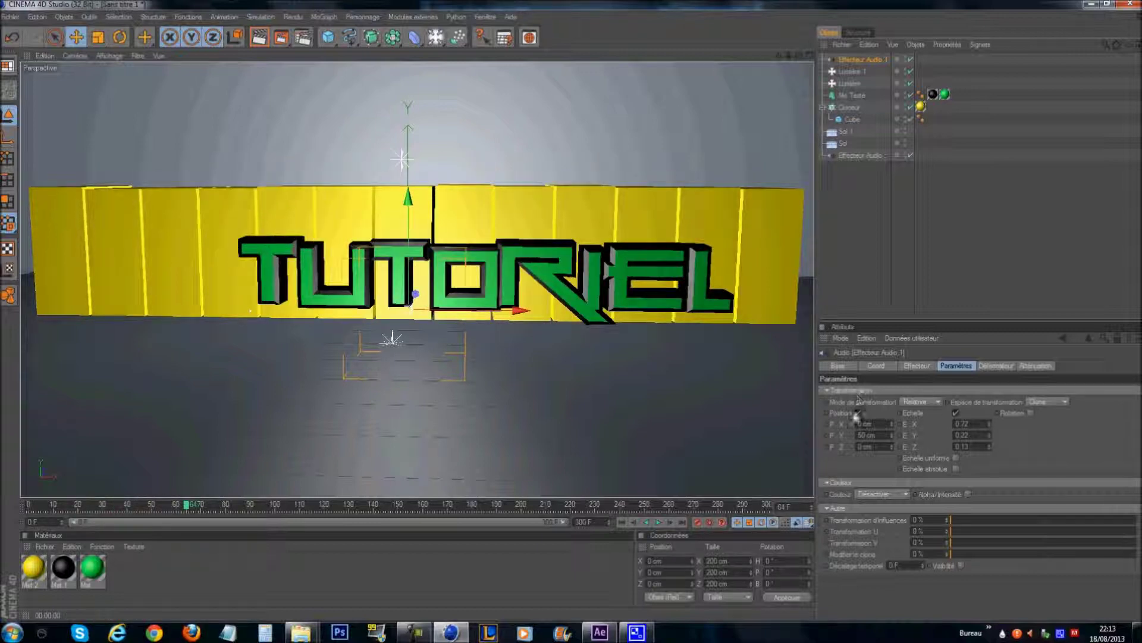
# Disable the position transformation of Effecteur Audio.1 and preview the scale-only text reaction from the start of the animation
pyautogui.click(858, 412)
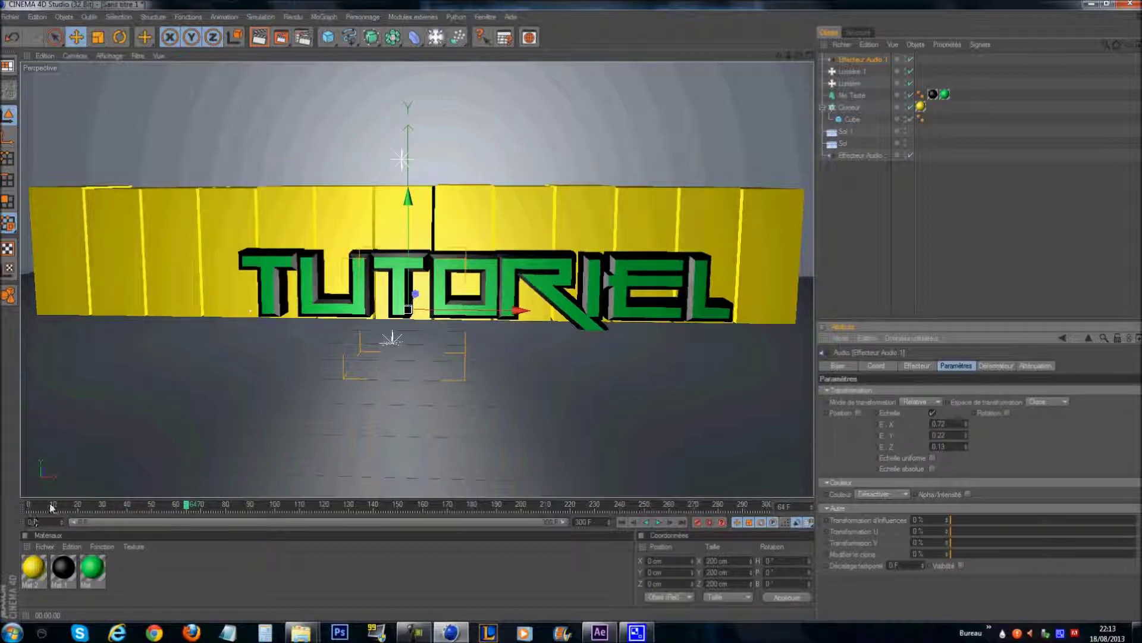
pyautogui.click(32, 505)
pyautogui.click(659, 522)
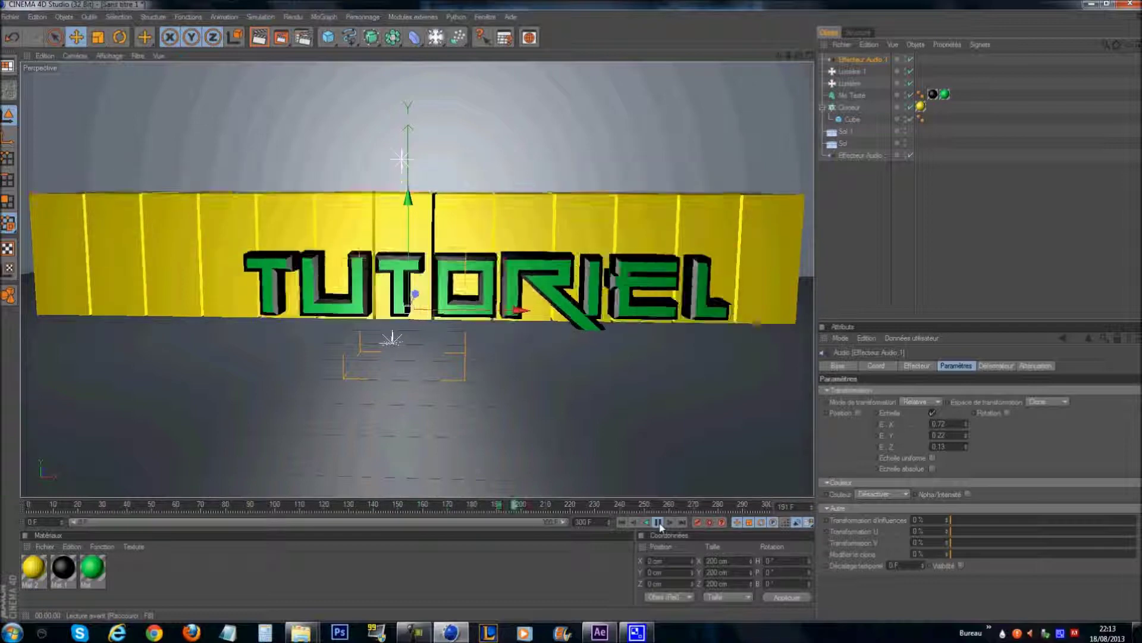
pyautogui.click(659, 525)
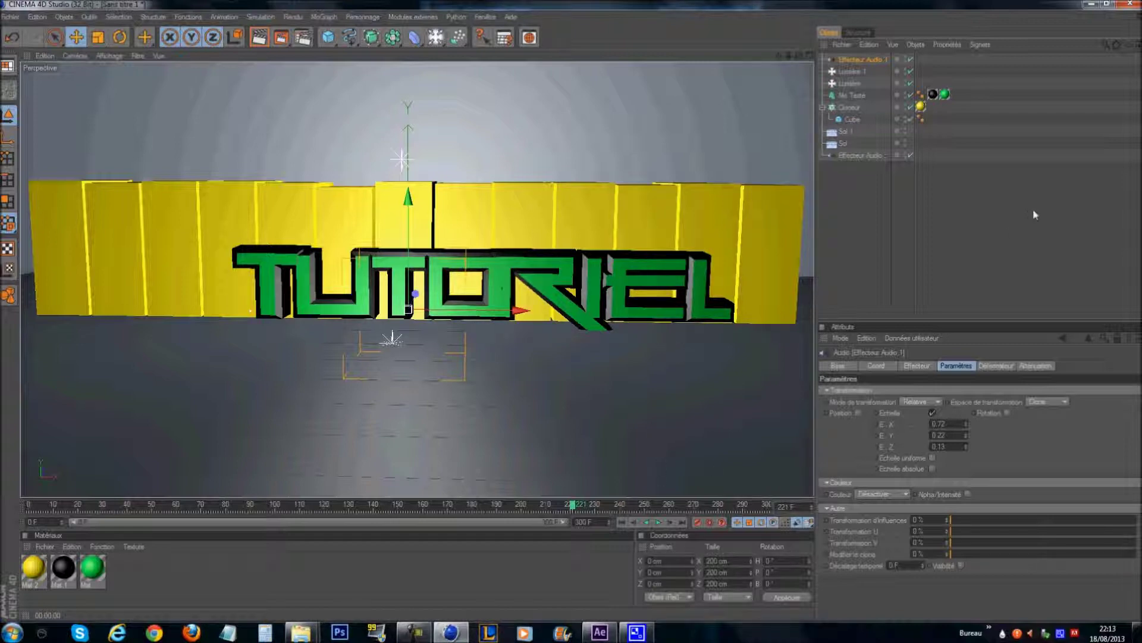
# Collapse the Cloneur hierarchy and try rendering the animation to the Visualiseur, cancelling the overwrite of Tuto.avi
pyautogui.click(825, 108)
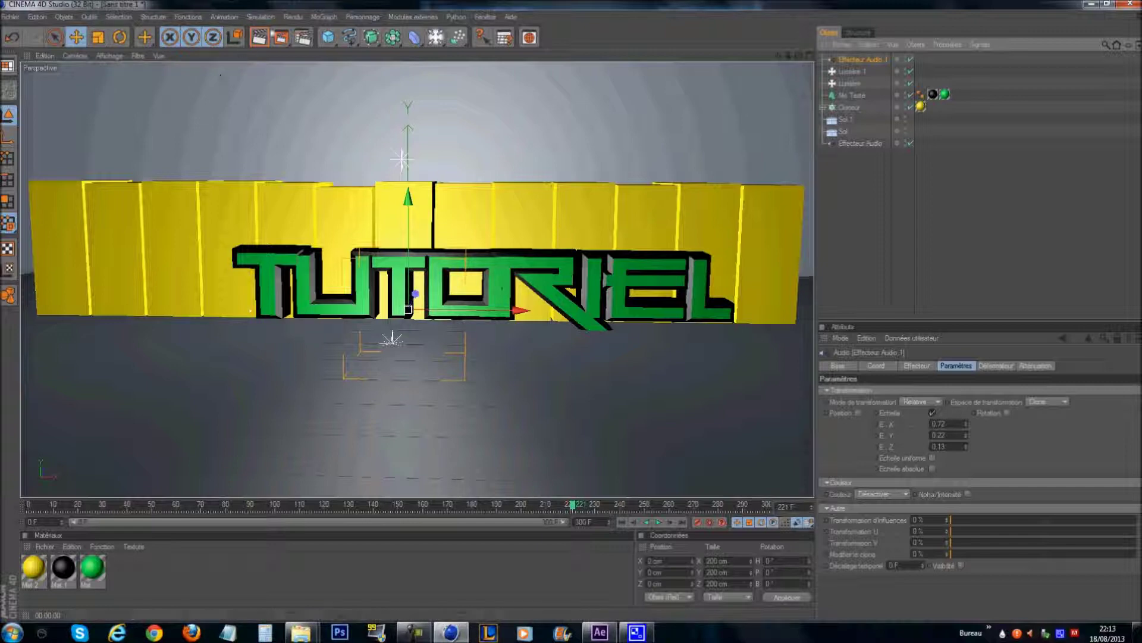
pyautogui.click(281, 39)
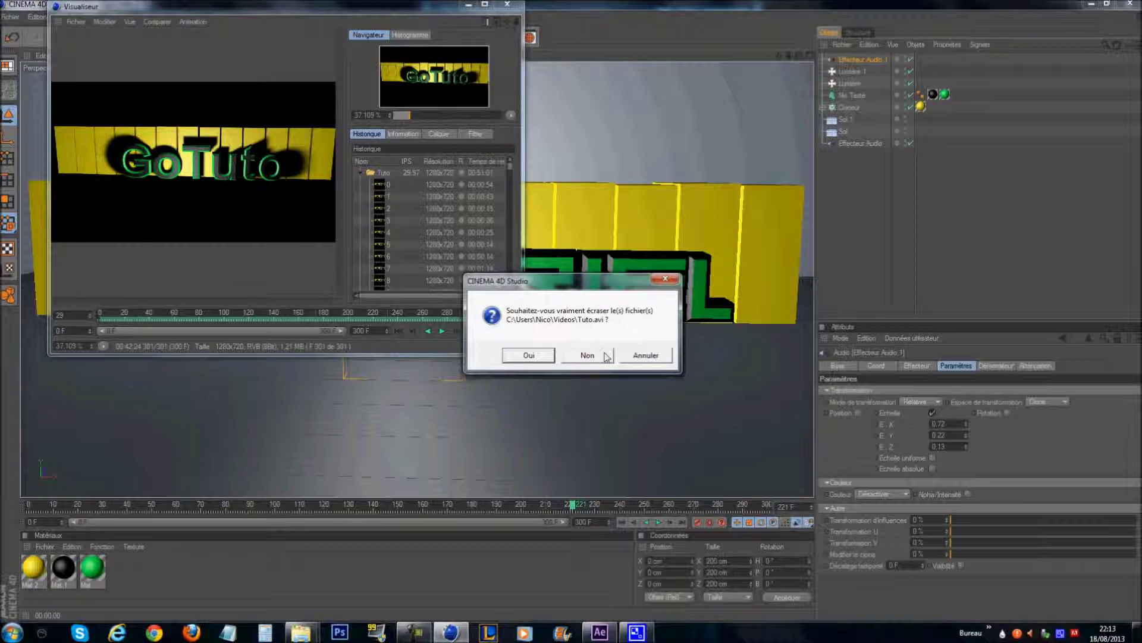
pyautogui.click(645, 355)
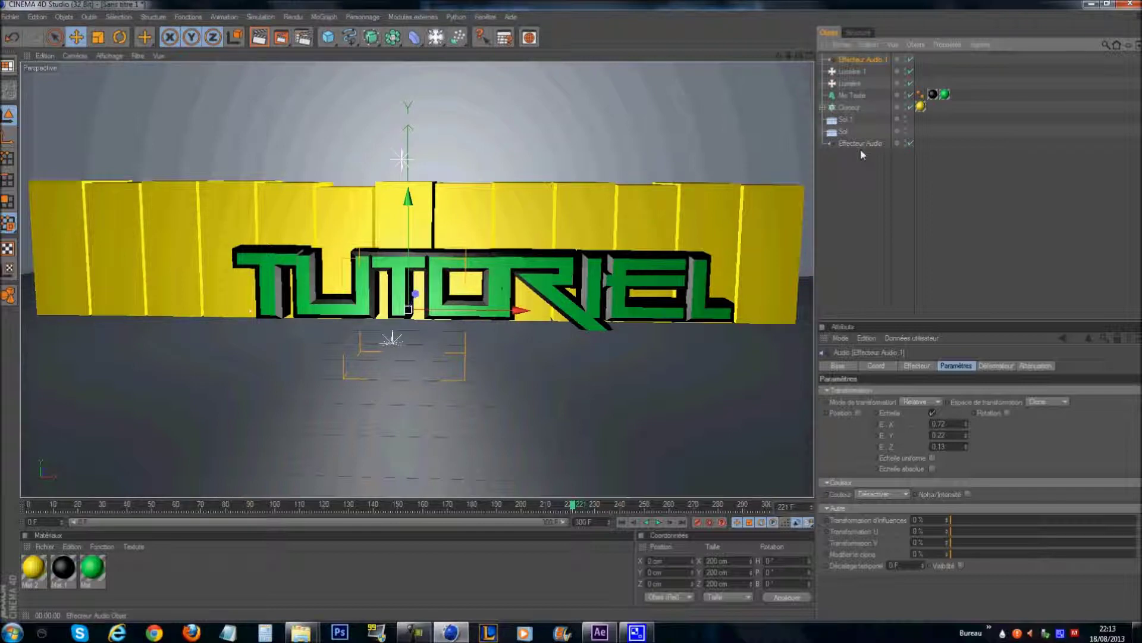
pyautogui.click(845, 142)
pyautogui.click(848, 119)
pyautogui.click(855, 109)
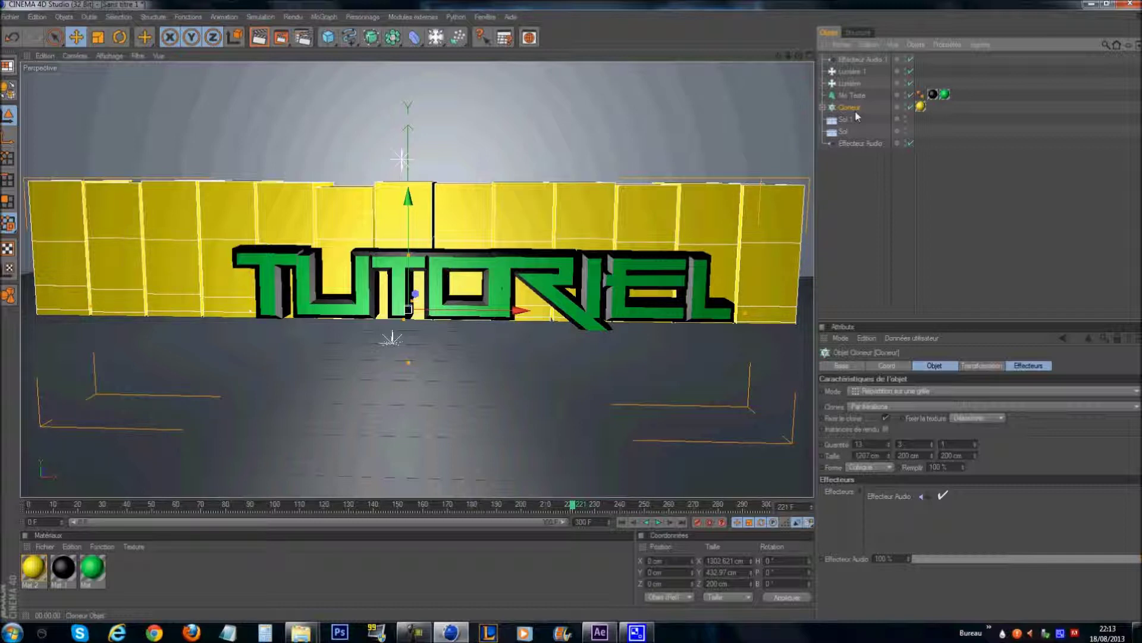
pyautogui.rightClick(1061, 633)
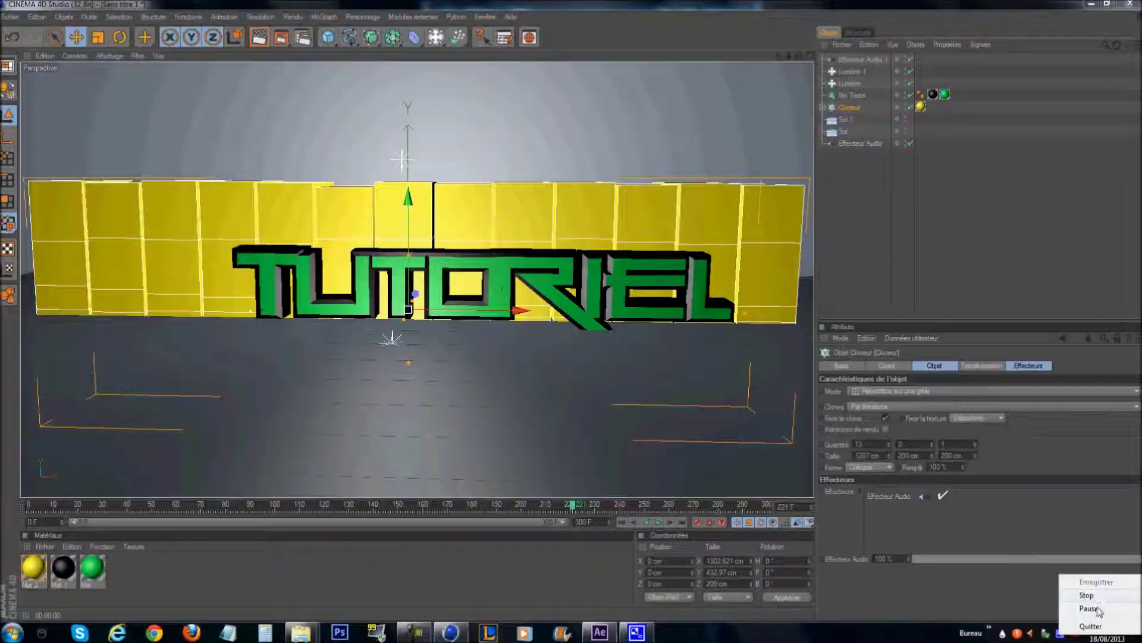